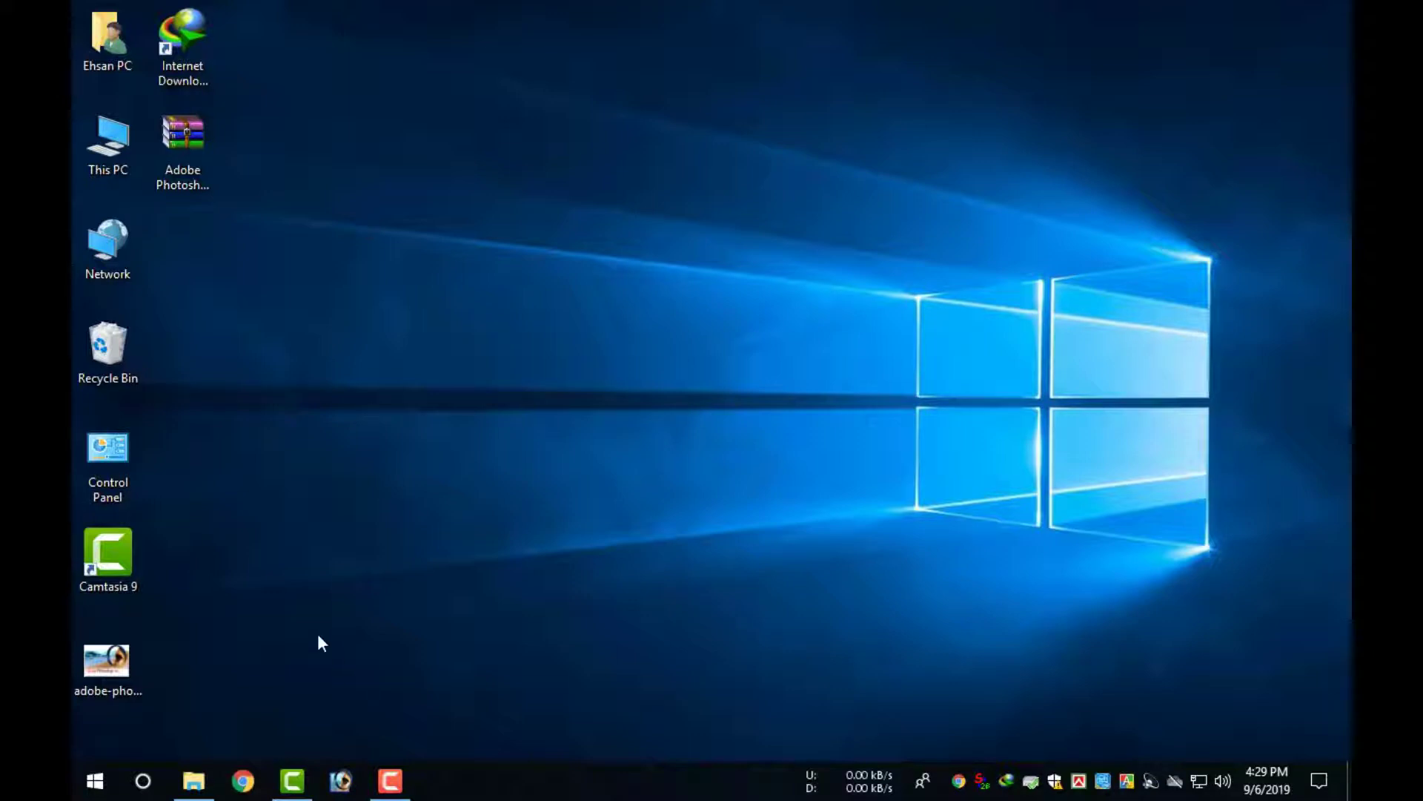
{"action": "right_click", "coordinate": [447, 8]}
{"action": "left_click", "coordinate": [493, 59]}
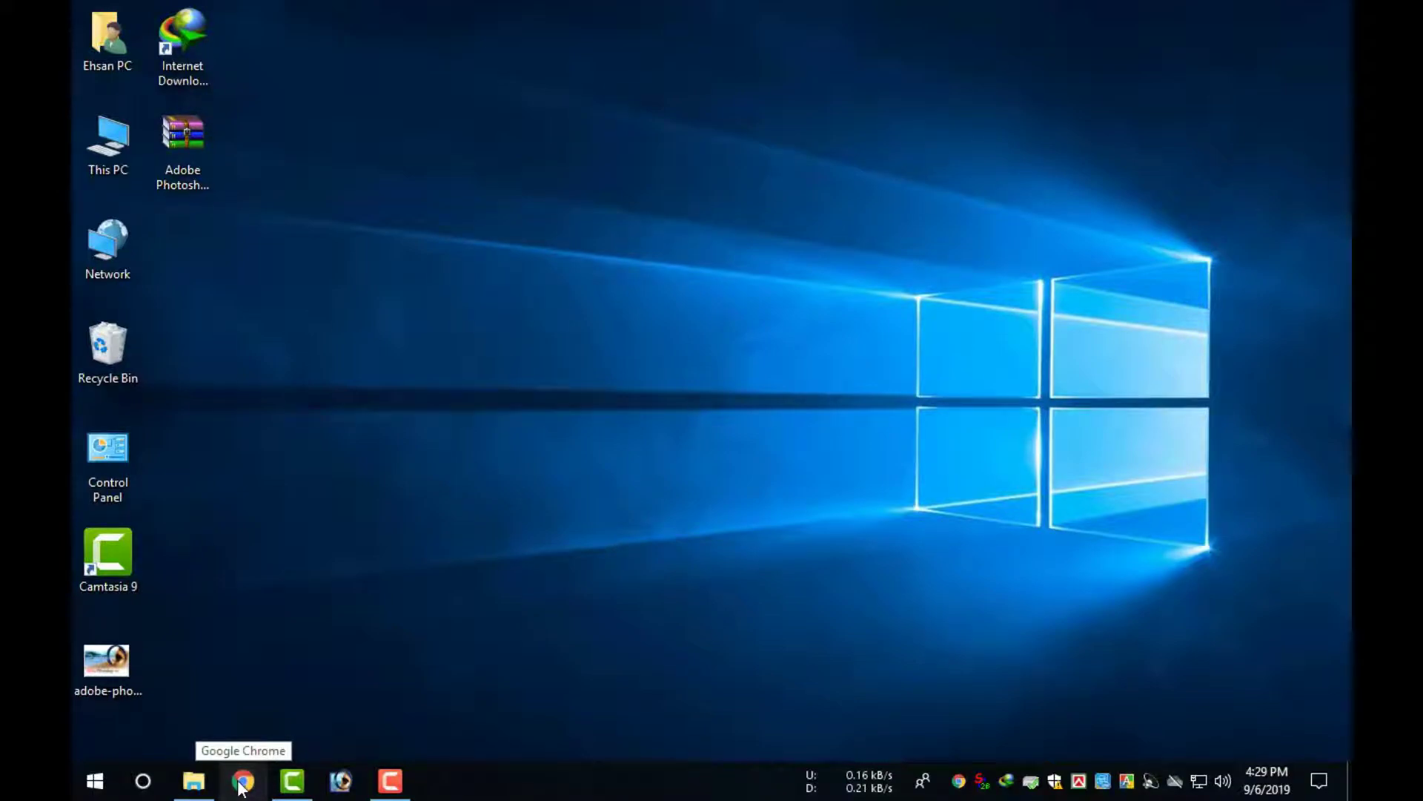
Open Google Chrome and go to the softlay.net website
{"action": "left_click", "coordinate": [241, 783]}
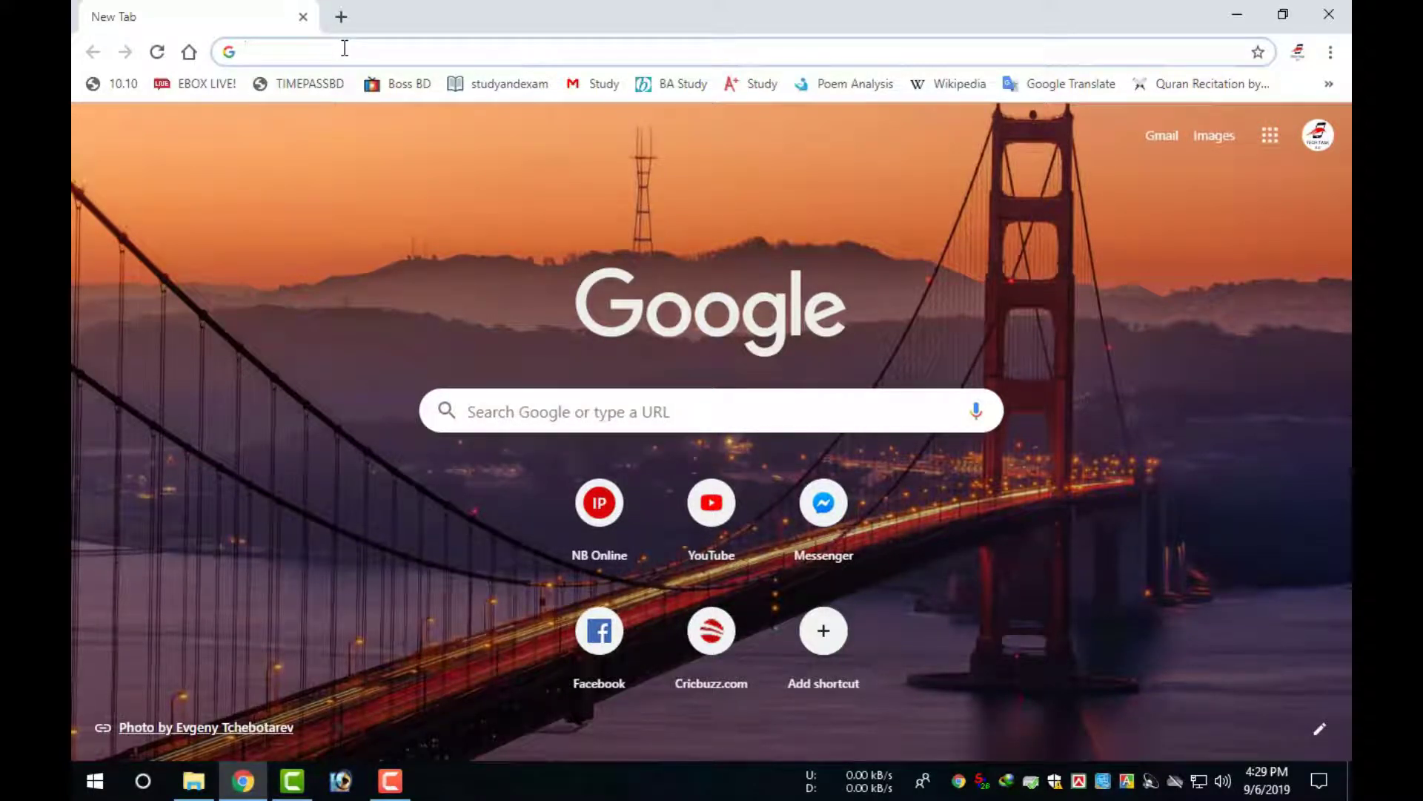
{"action": "type", "text": "soft"}
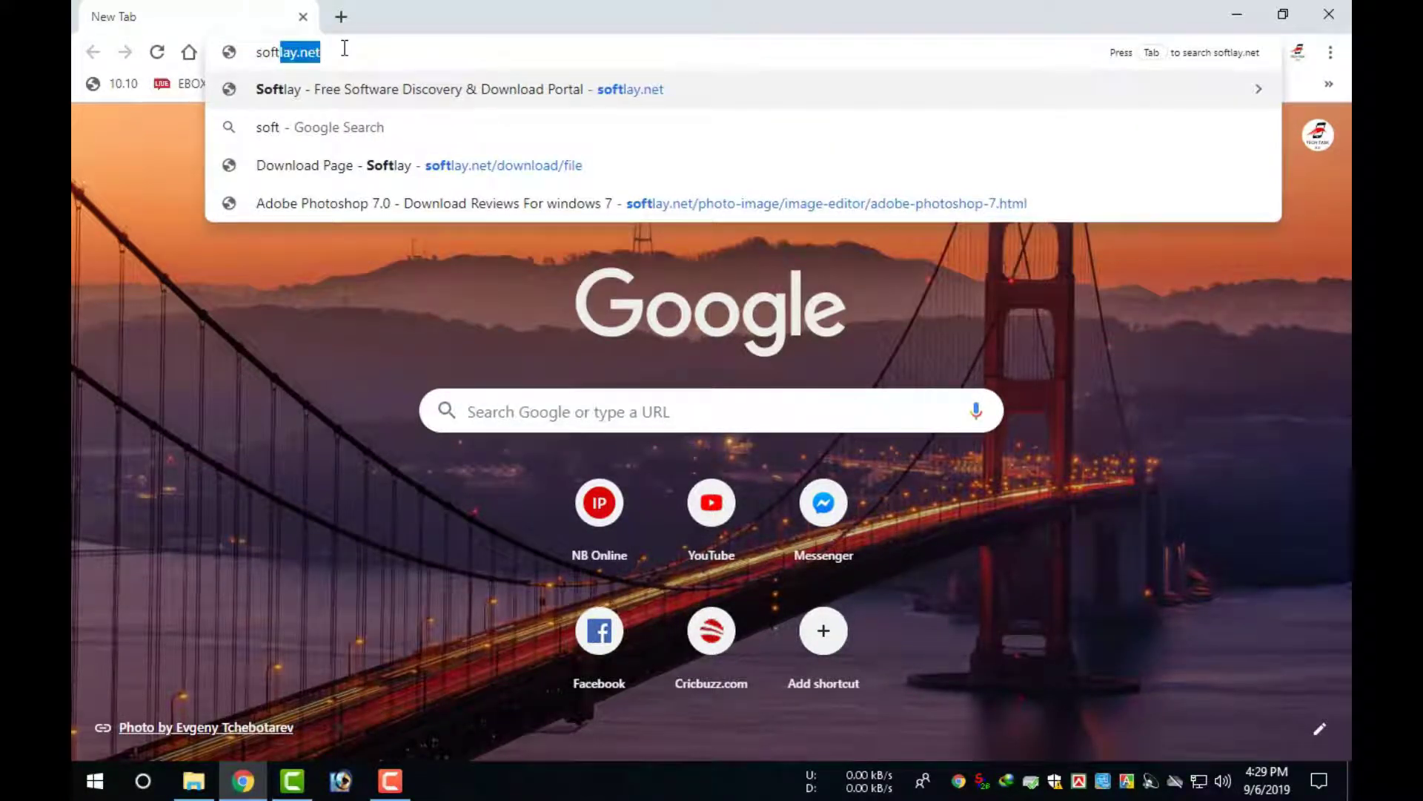
{"action": "type", "text": "lay"}
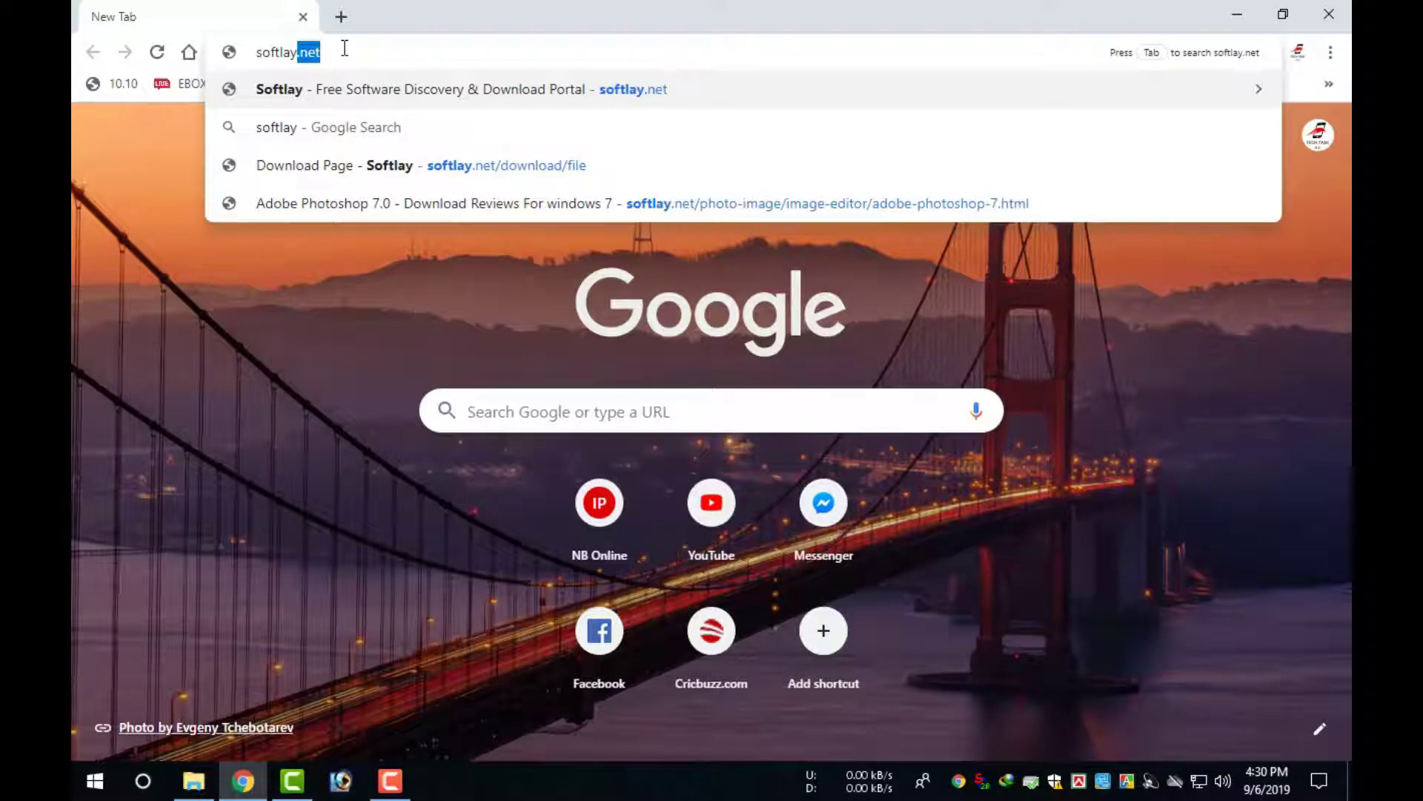
{"action": "type", "text": ".net"}
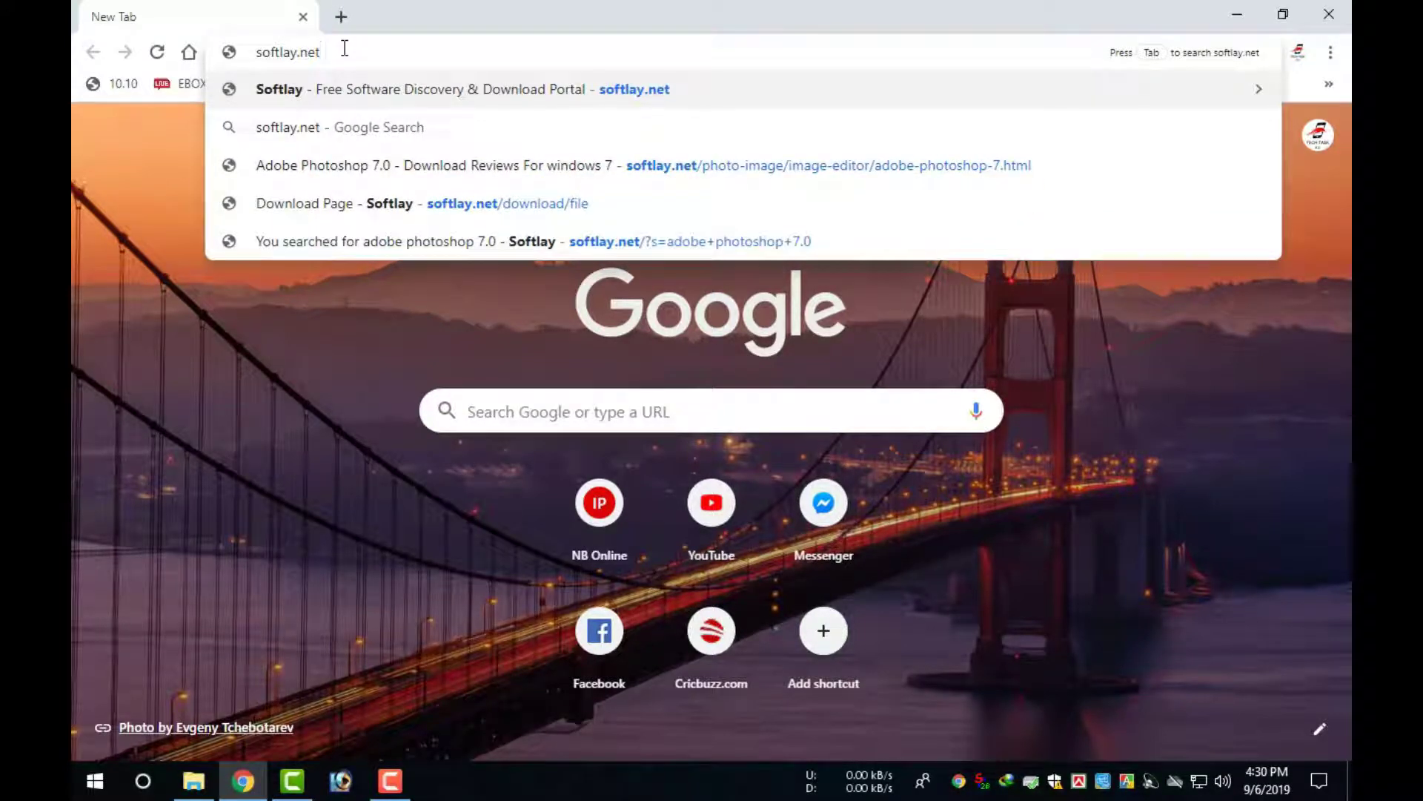
{"action": "key", "text": "Return"}
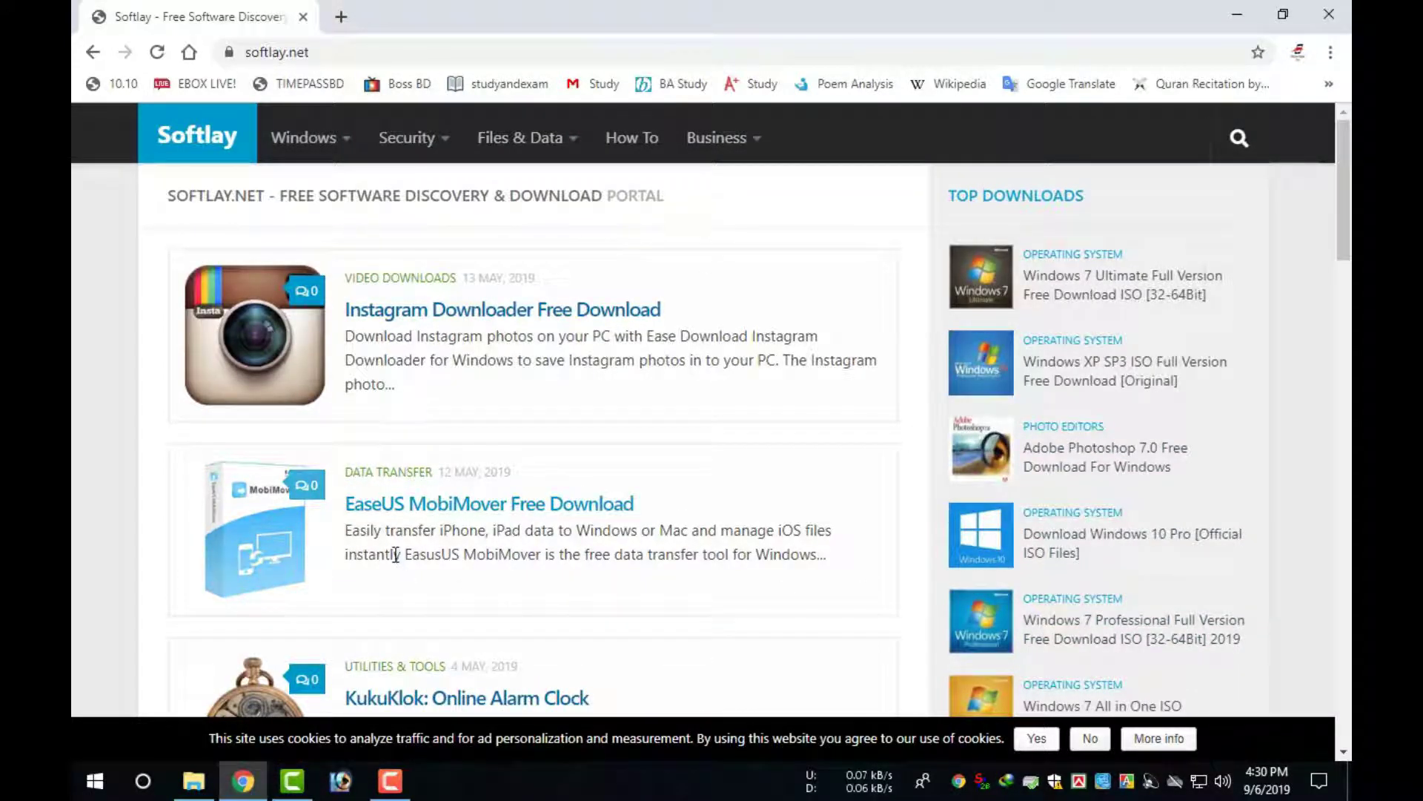
Search the Softlay site for "adobe photoshop 7.0"
{"action": "scroll", "coordinate": [391, 560], "scroll_direction": "down", "scroll_amount": 2}
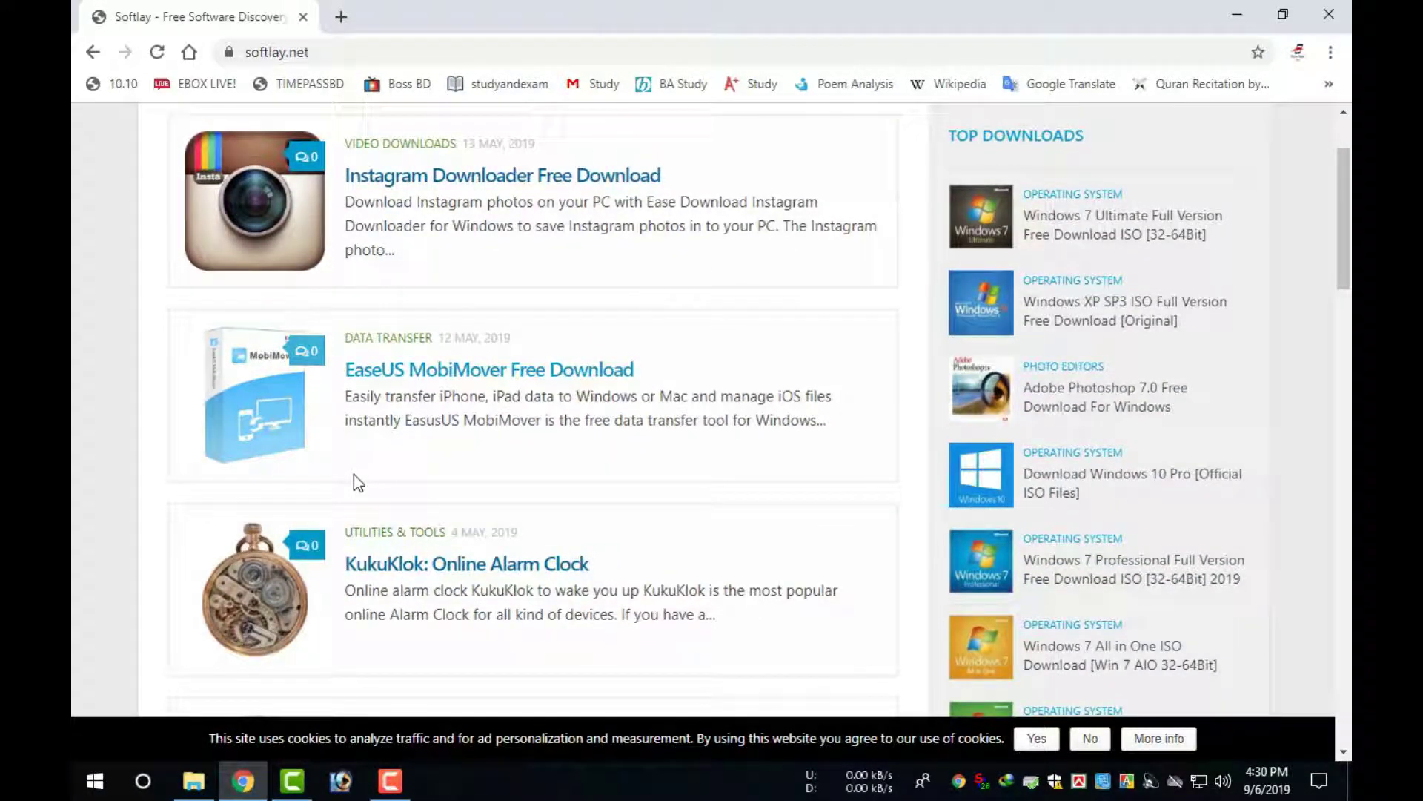
{"action": "scroll", "coordinate": [353, 474], "scroll_direction": "down", "scroll_amount": 2}
{"action": "scroll", "coordinate": [593, 584], "scroll_direction": "down", "scroll_amount": 1}
{"action": "scroll", "coordinate": [594, 581], "scroll_direction": "up", "scroll_amount": 6}
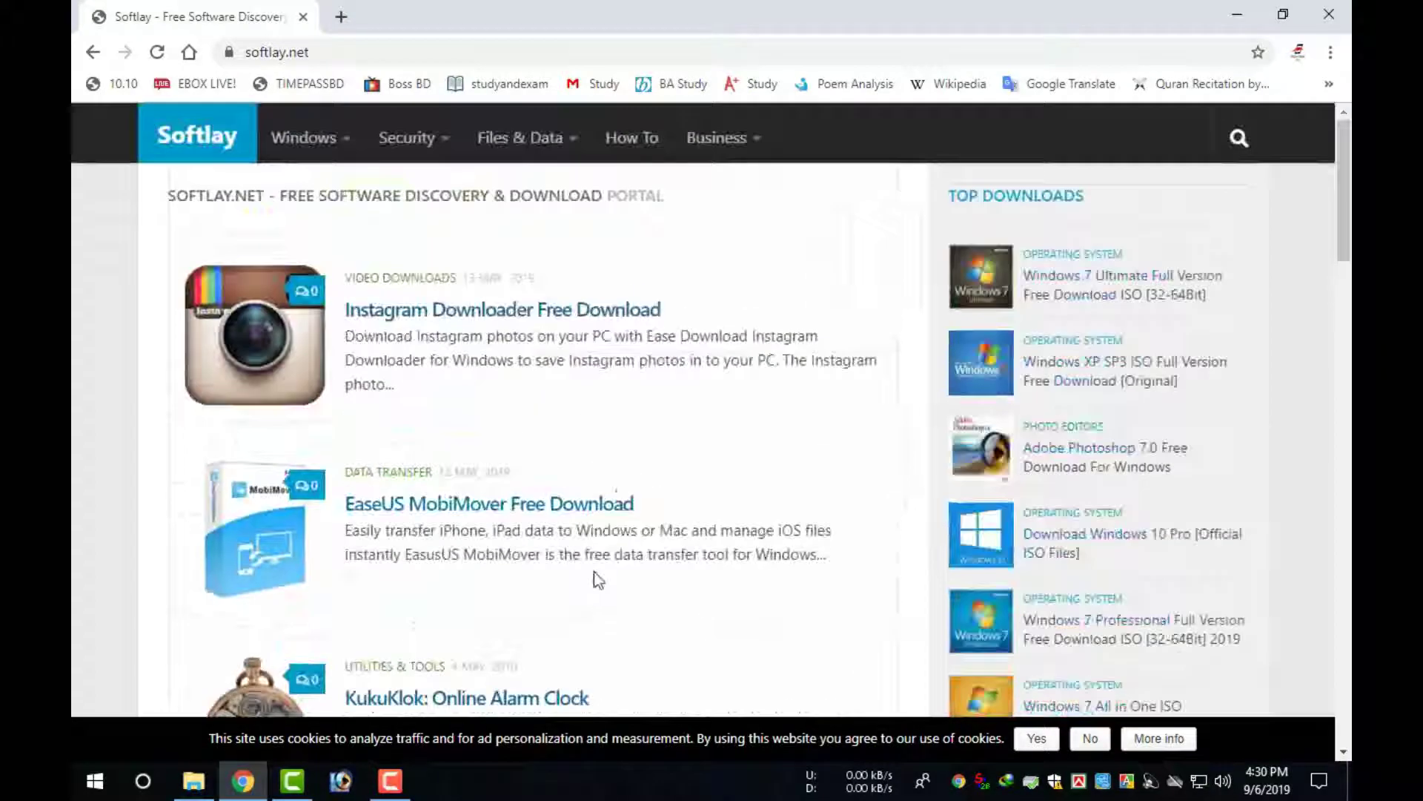
{"action": "scroll", "coordinate": [725, 530], "scroll_direction": "down", "scroll_amount": 3}
{"action": "scroll", "coordinate": [686, 511], "scroll_direction": "up", "scroll_amount": 4}
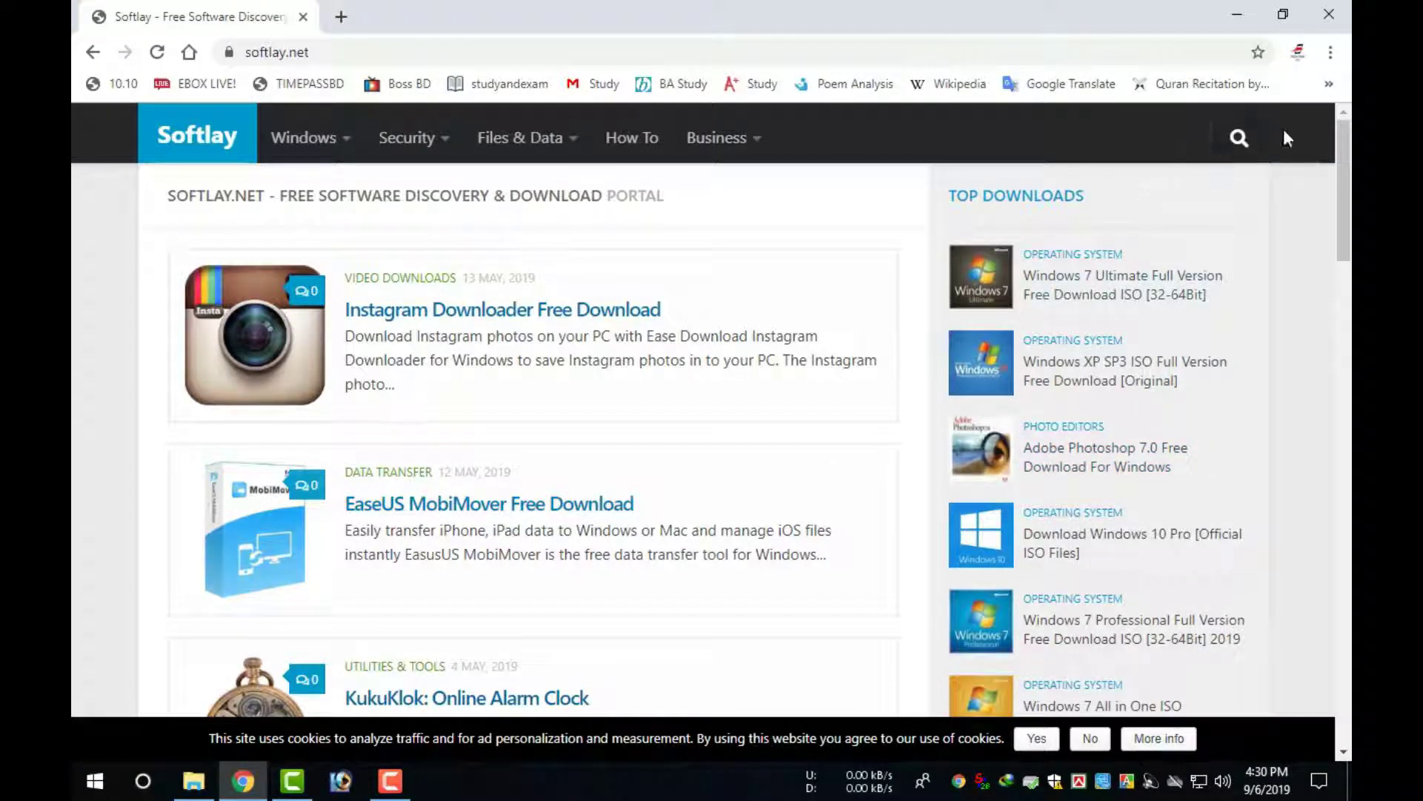
{"action": "left_click", "coordinate": [1238, 140]}
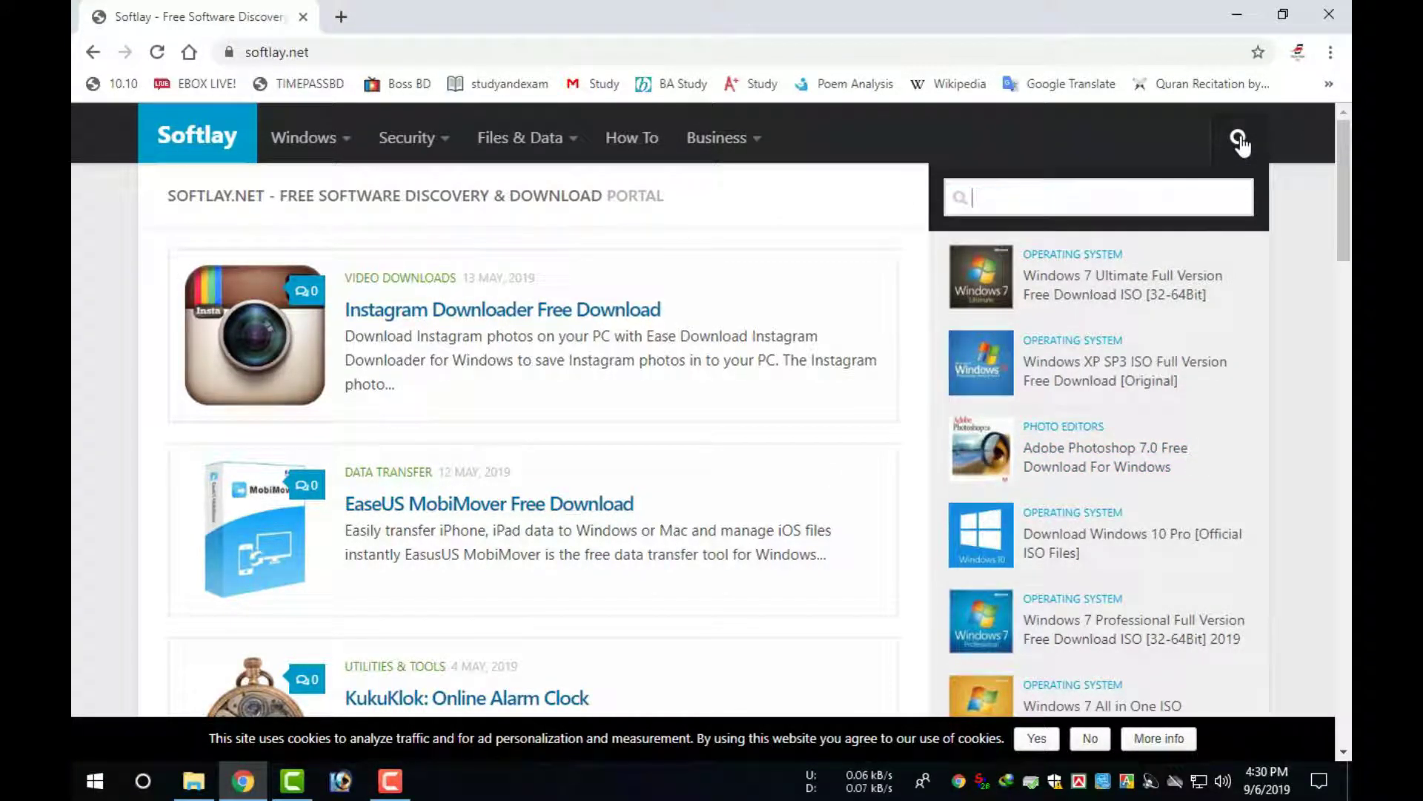
{"action": "left_click", "coordinate": [1026, 191]}
{"action": "type", "text": "a"}
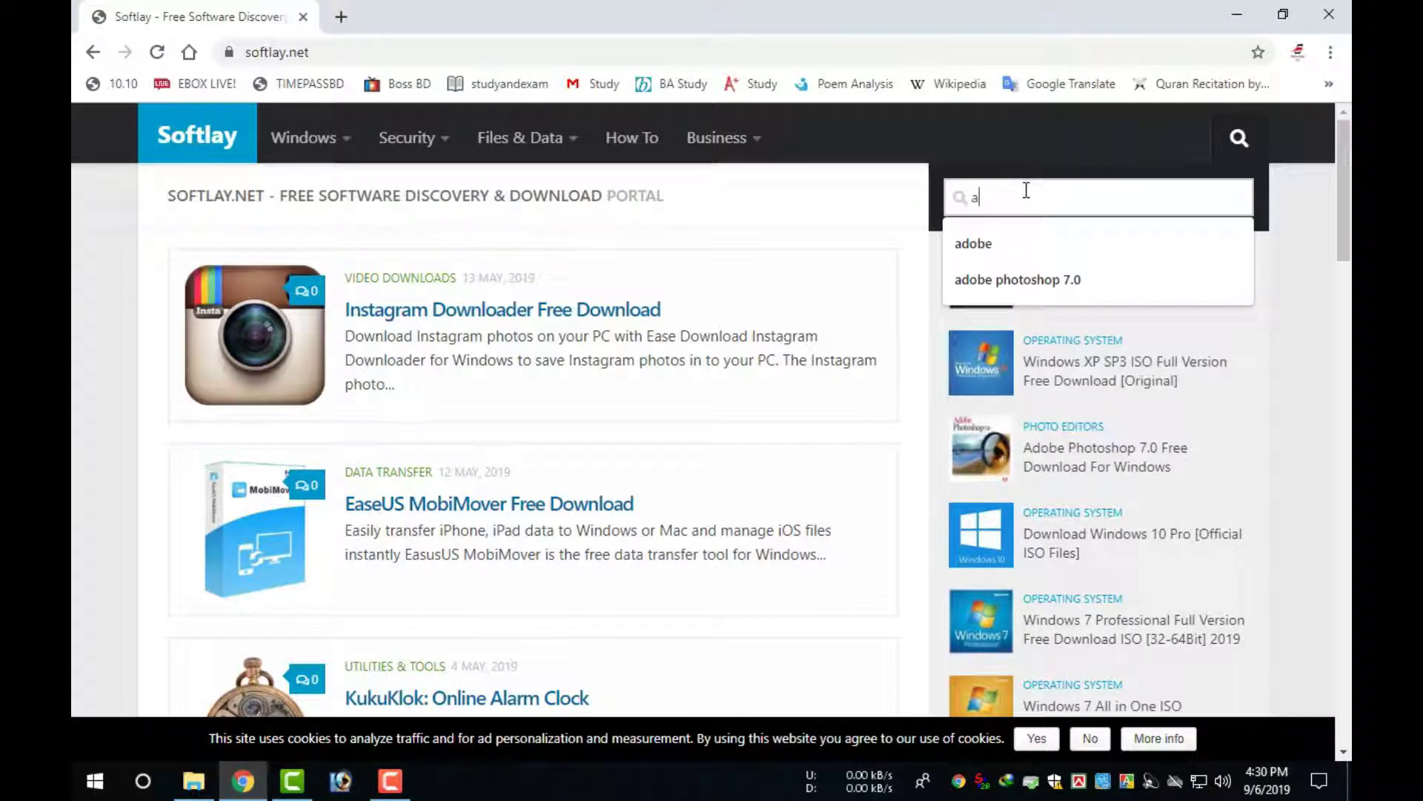
{"action": "type", "text": "dobe "}
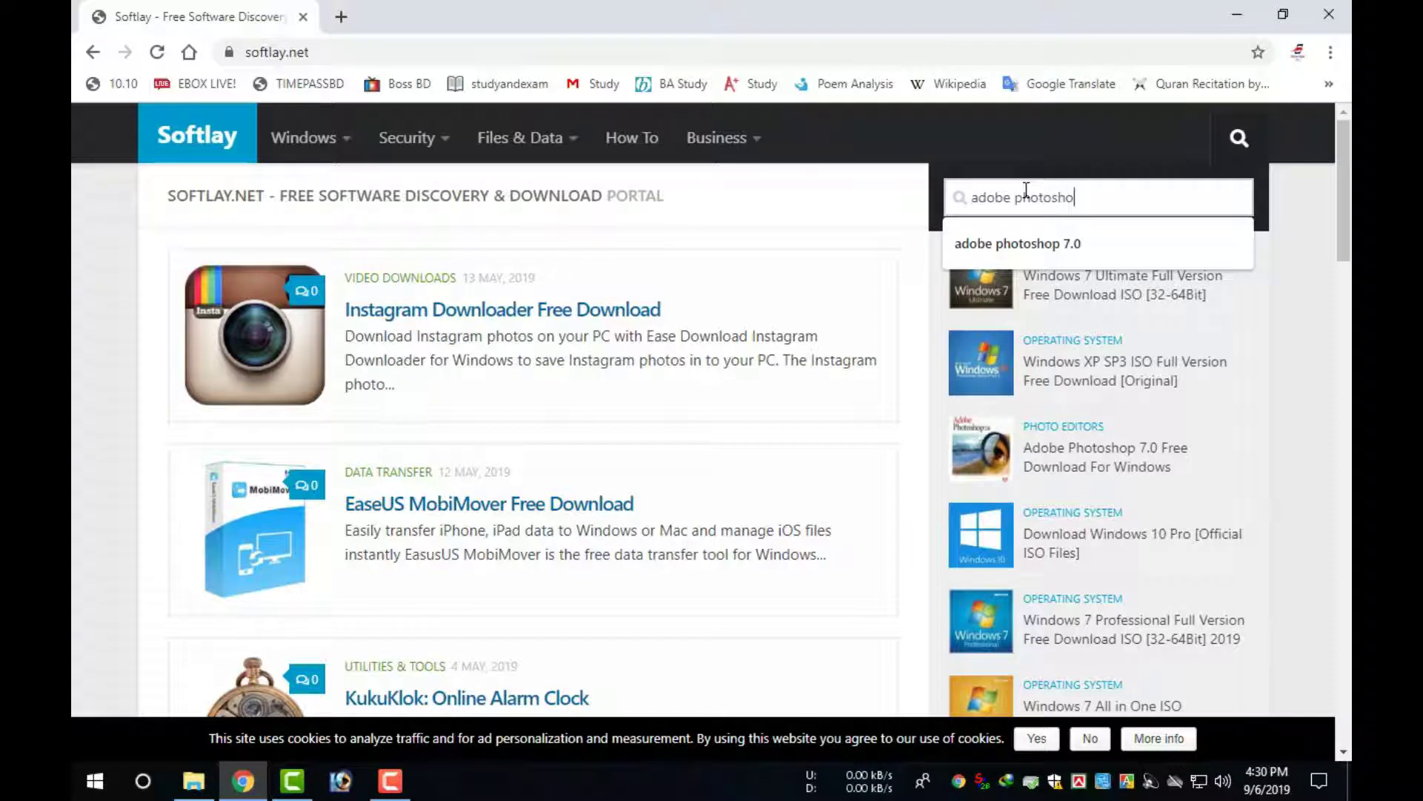
{"action": "type", "text": "photoshop 7.0"}
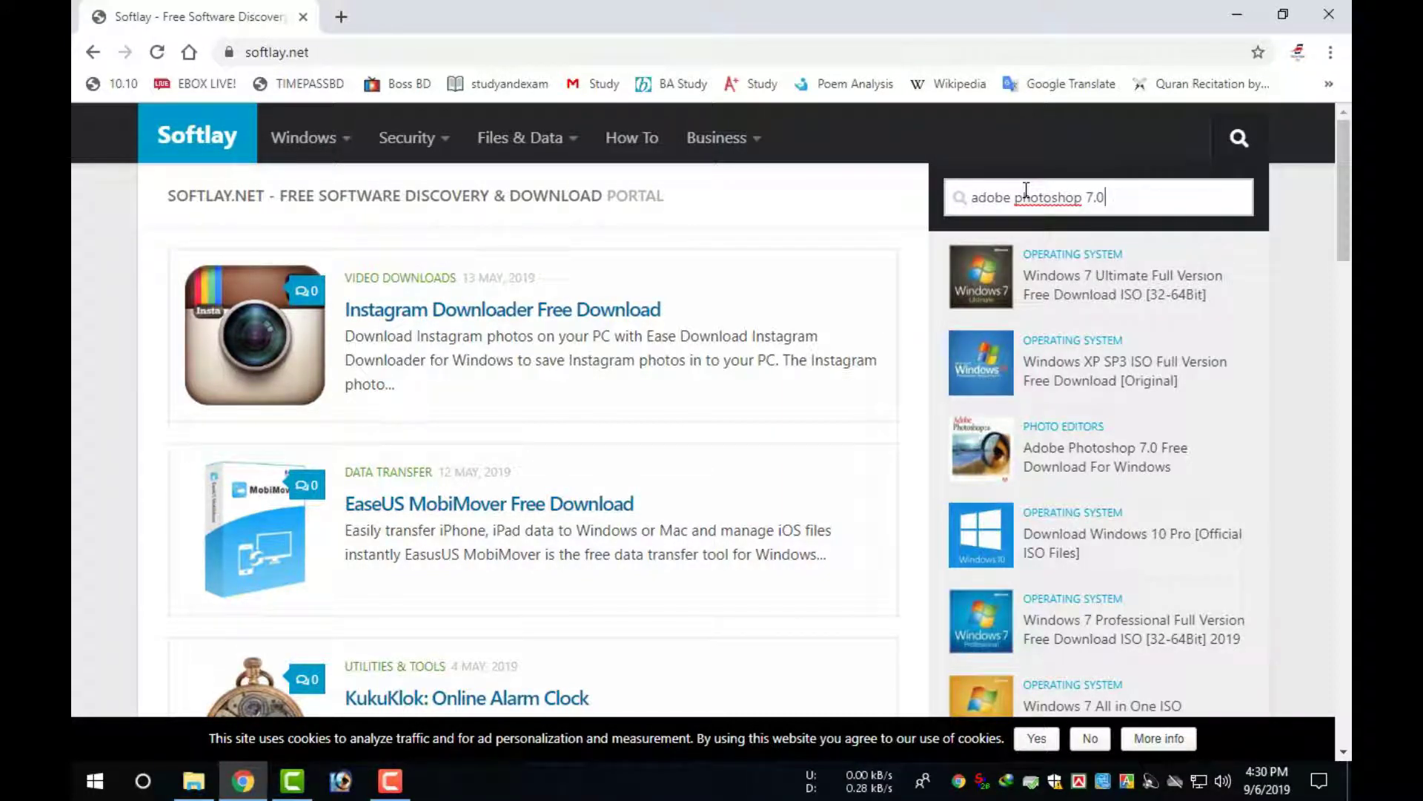
{"action": "key", "text": "Return"}
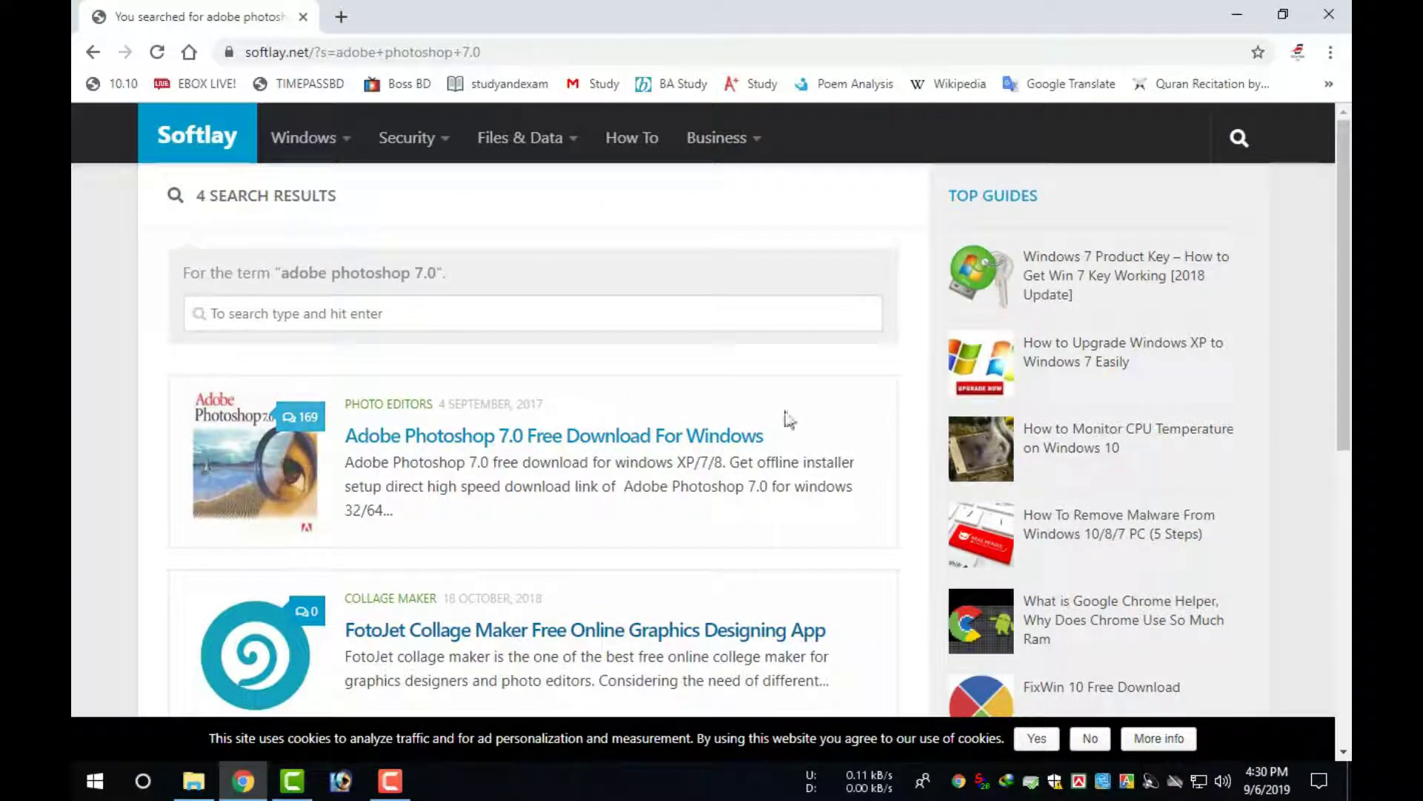
Open the "Adobe Photoshop 7.0 Free Download For Windows" result and look through its page
{"action": "left_click", "coordinate": [491, 442]}
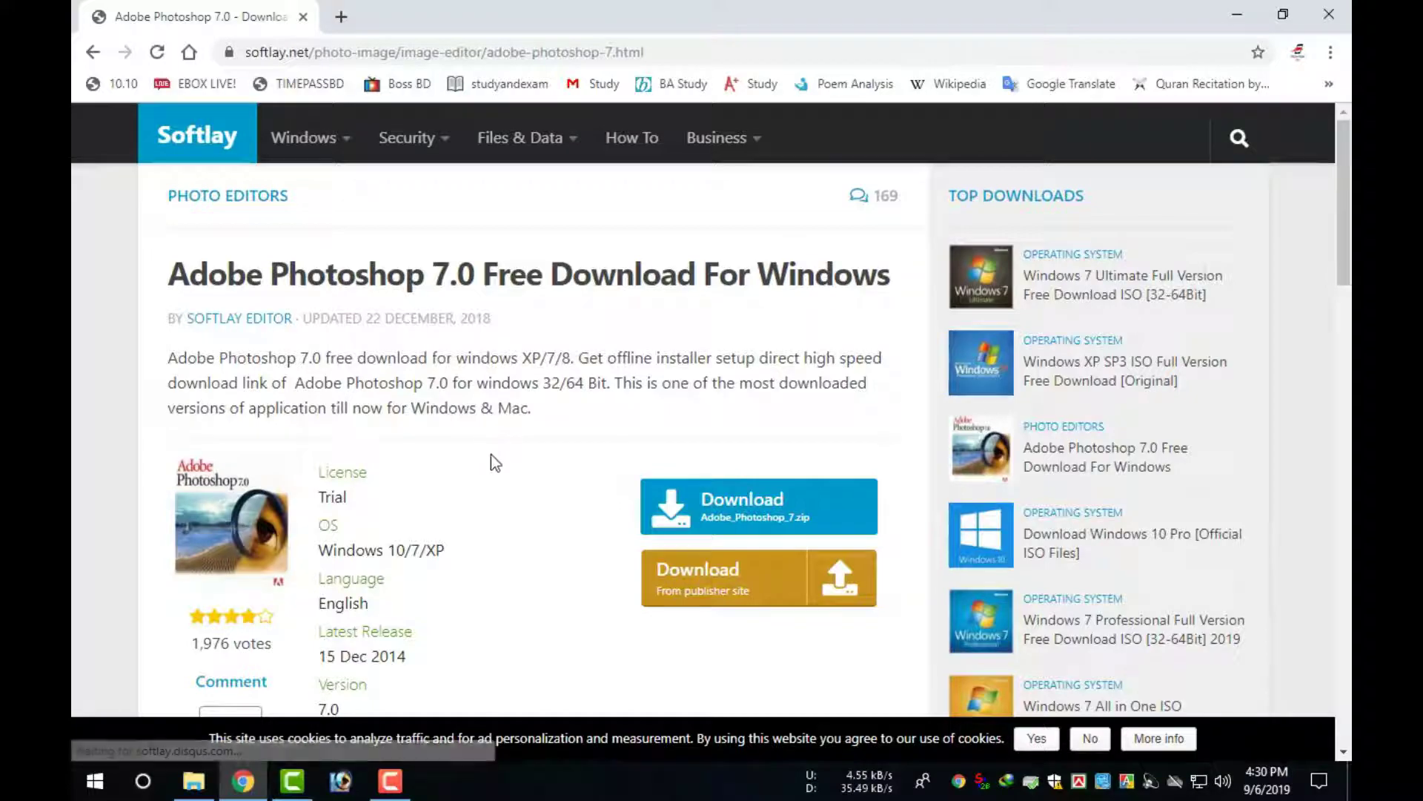
{"action": "scroll", "coordinate": [491, 456], "scroll_direction": "down", "scroll_amount": 2}
{"action": "scroll", "coordinate": [491, 472], "scroll_direction": "down", "scroll_amount": 10}
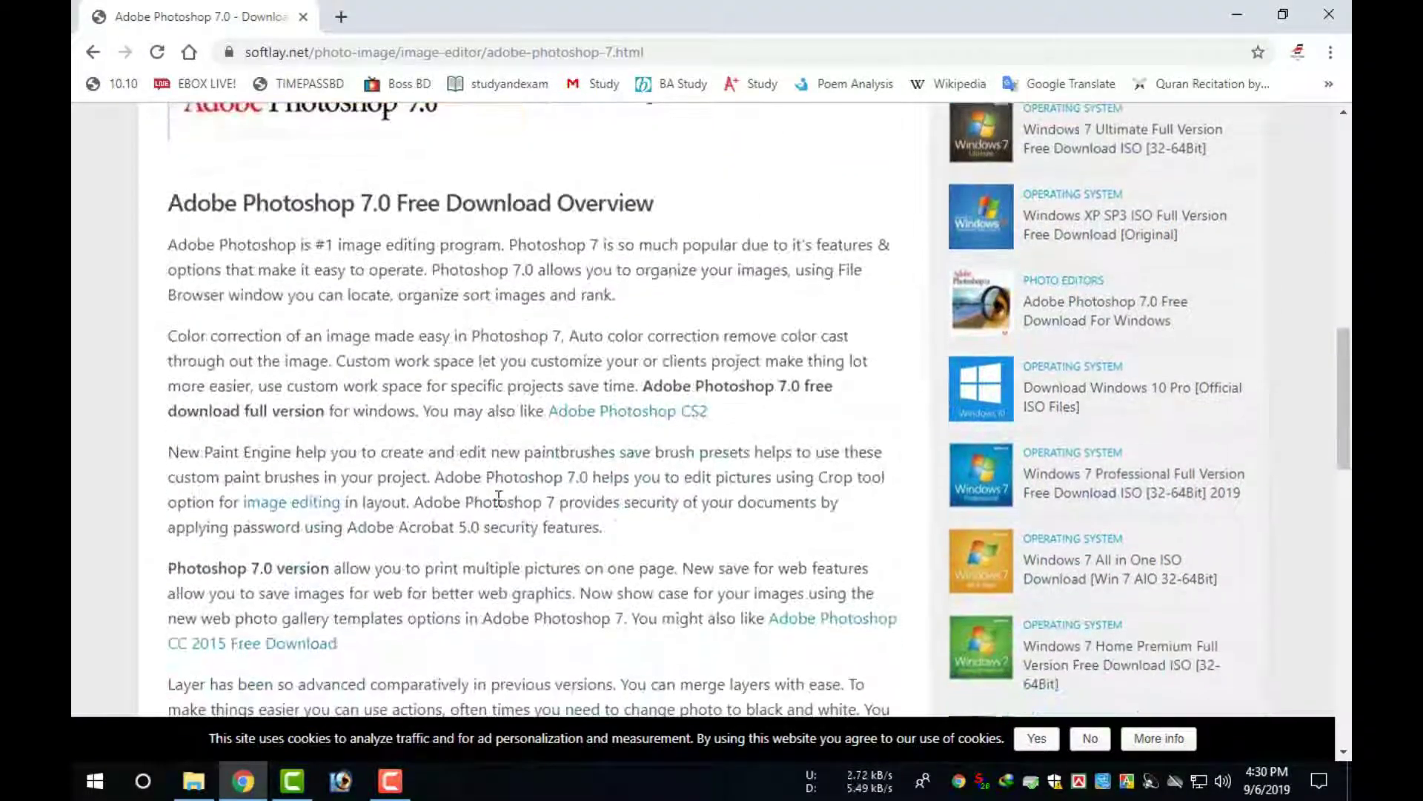
{"action": "scroll", "coordinate": [500, 519], "scroll_direction": "down", "scroll_amount": 8}
{"action": "scroll", "coordinate": [499, 511], "scroll_direction": "up", "scroll_amount": 13}
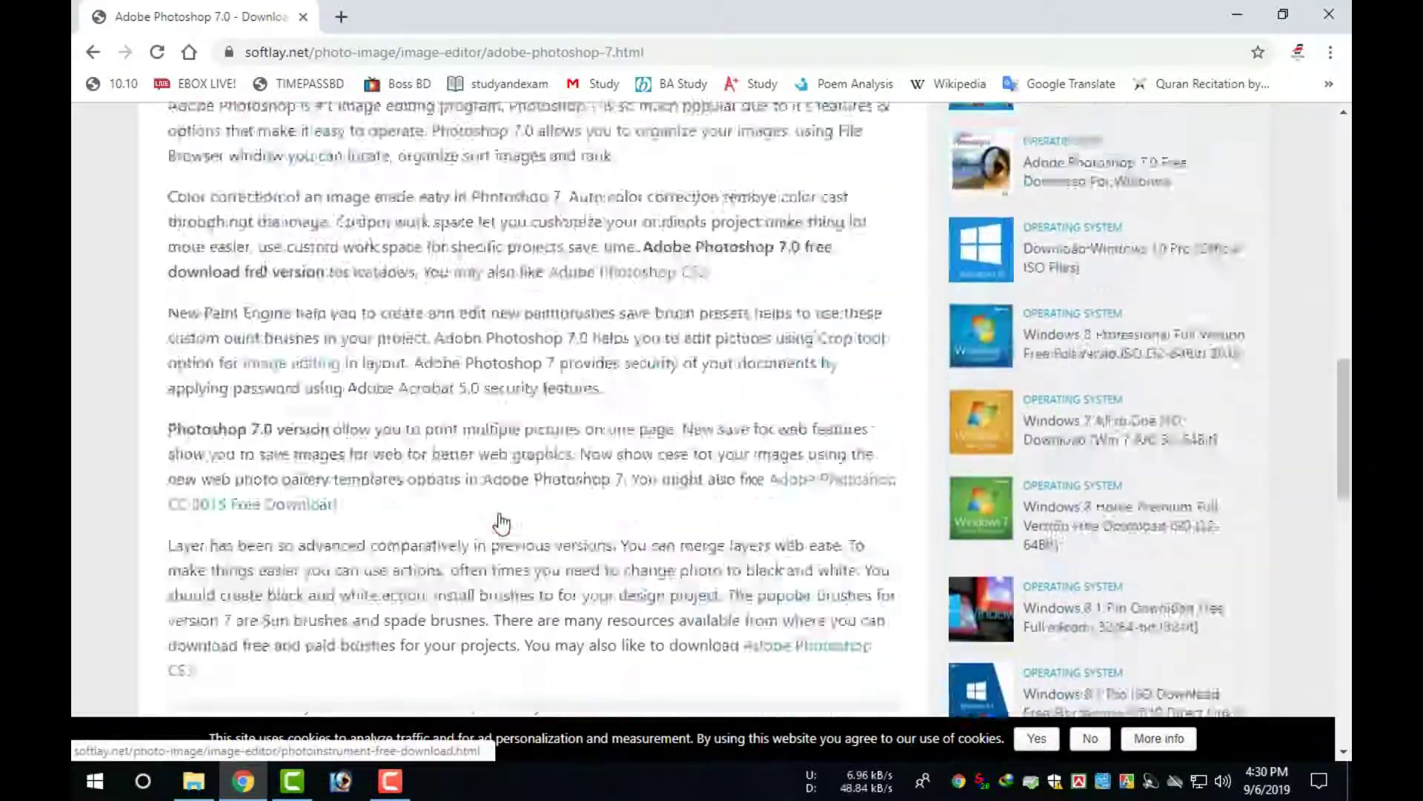
{"action": "scroll", "coordinate": [502, 523], "scroll_direction": "up", "scroll_amount": 8}
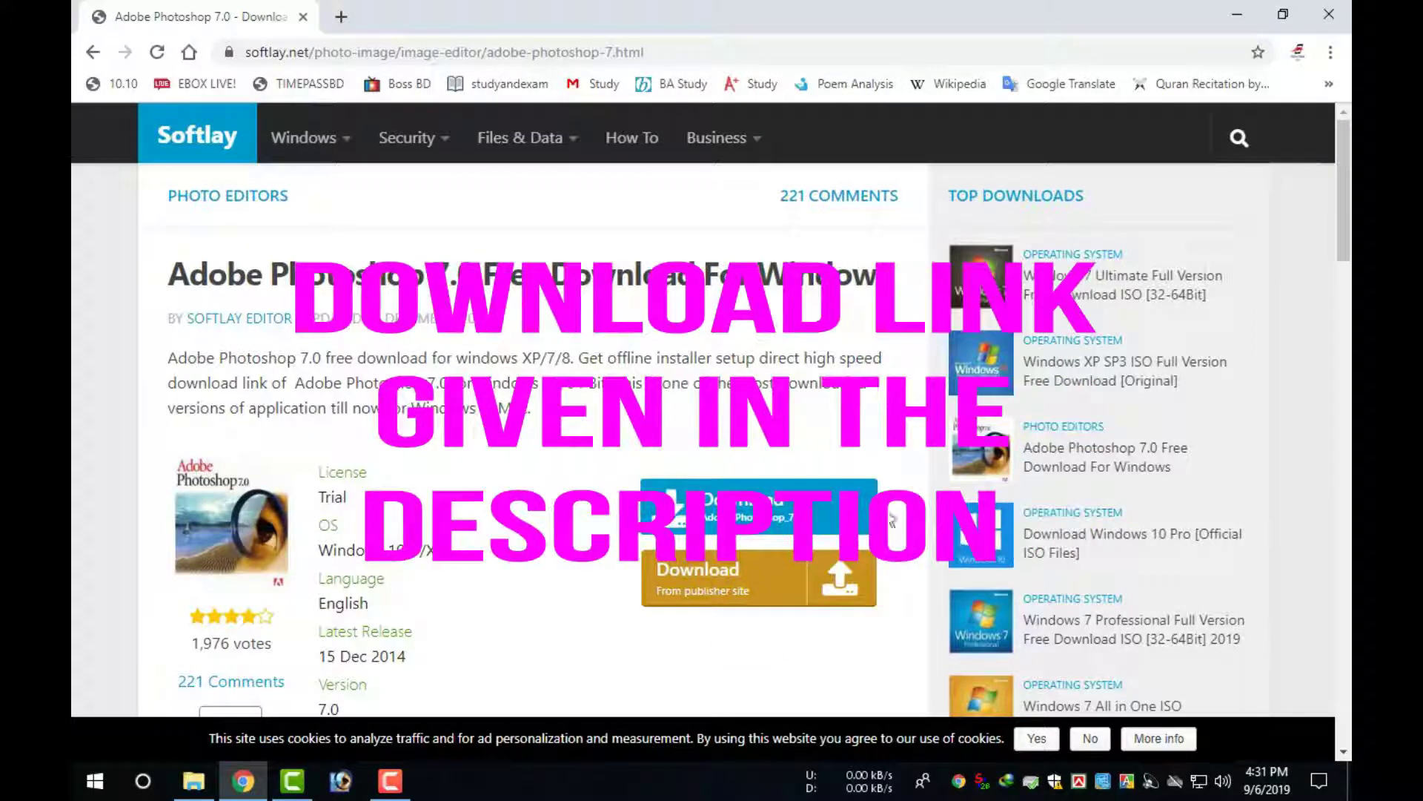
Request the Adobe_Photoshop_7.zip download, dismiss the download dialog without starting it, and close the browser
{"action": "left_click", "coordinate": [776, 516]}
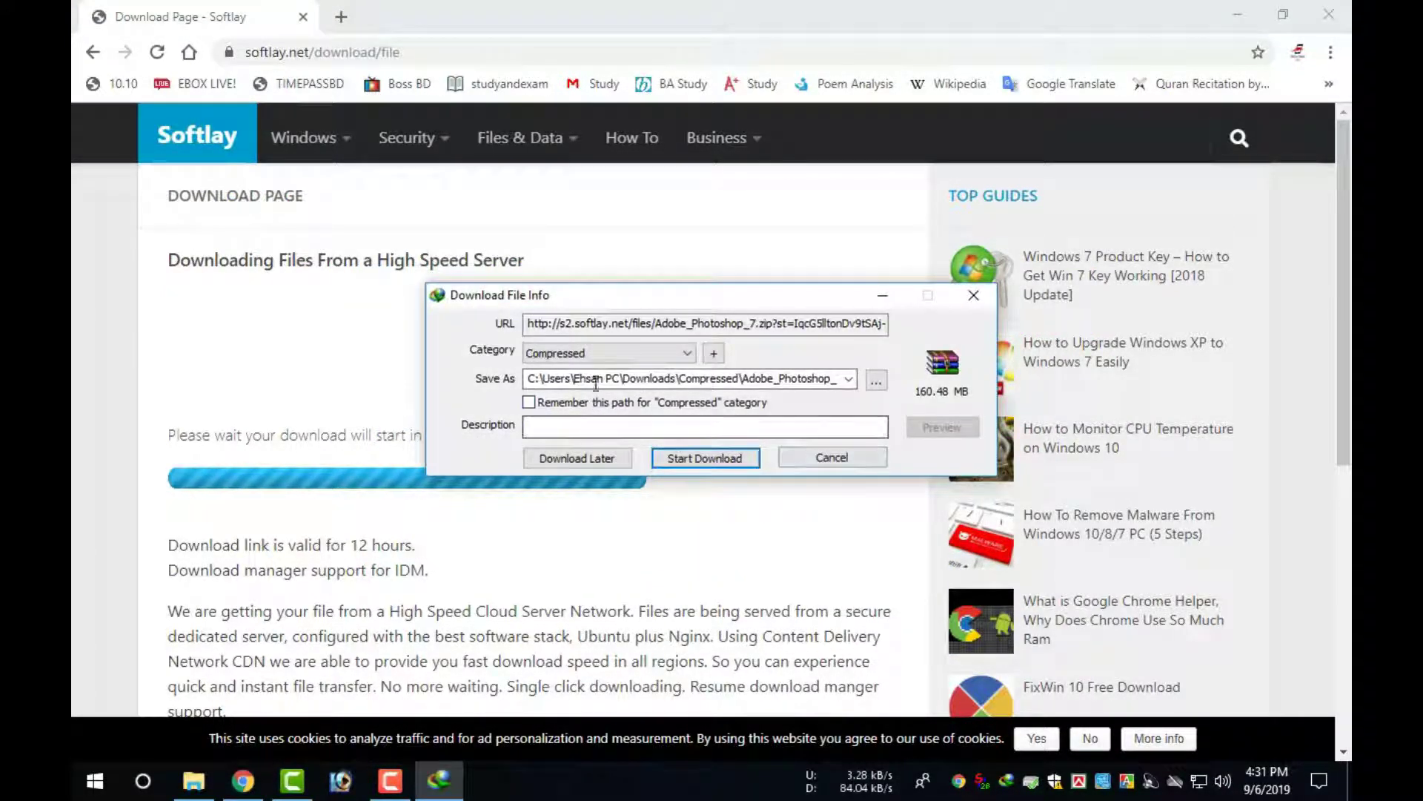
{"action": "left_click", "coordinate": [973, 295]}
{"action": "left_click", "coordinate": [658, 476]}
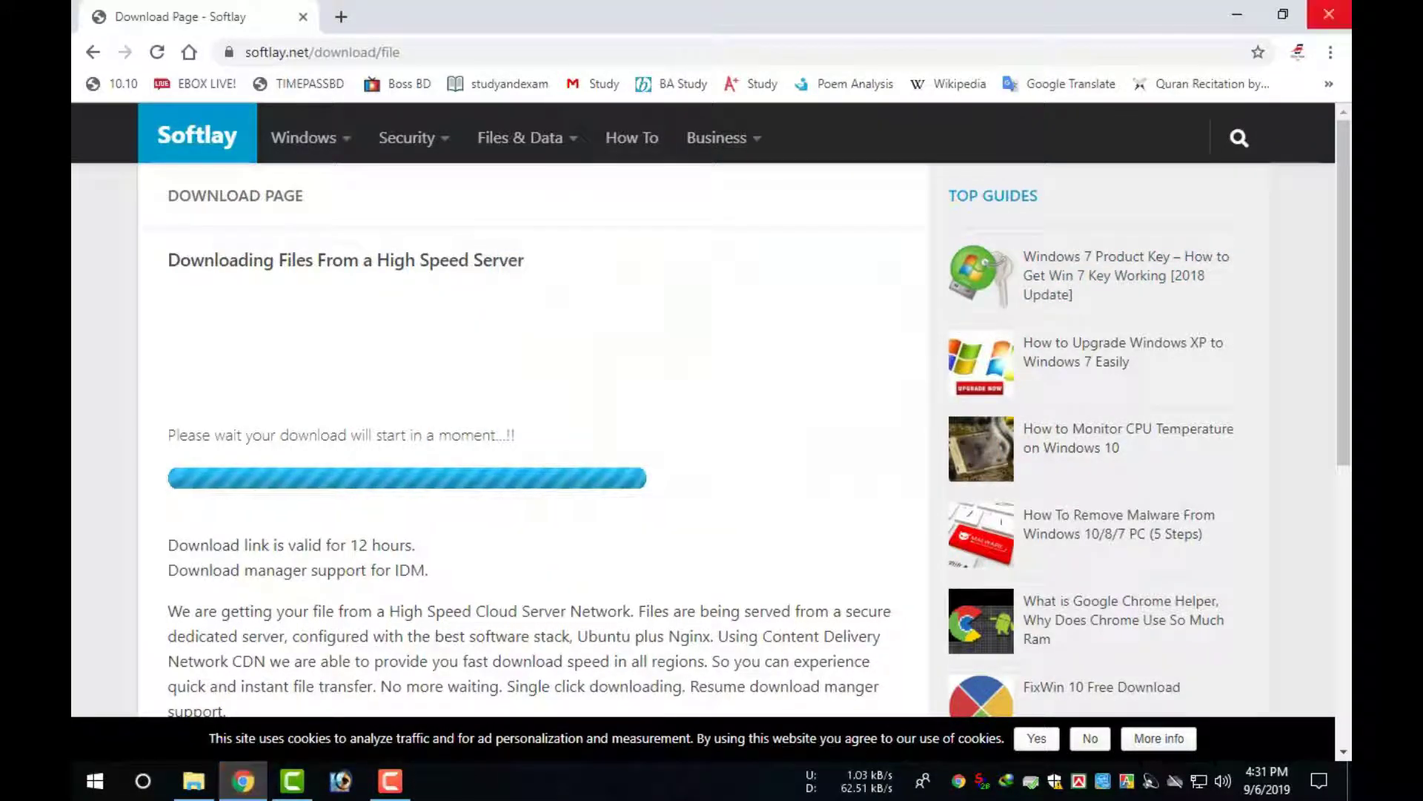
{"action": "left_click", "coordinate": [1329, 14]}
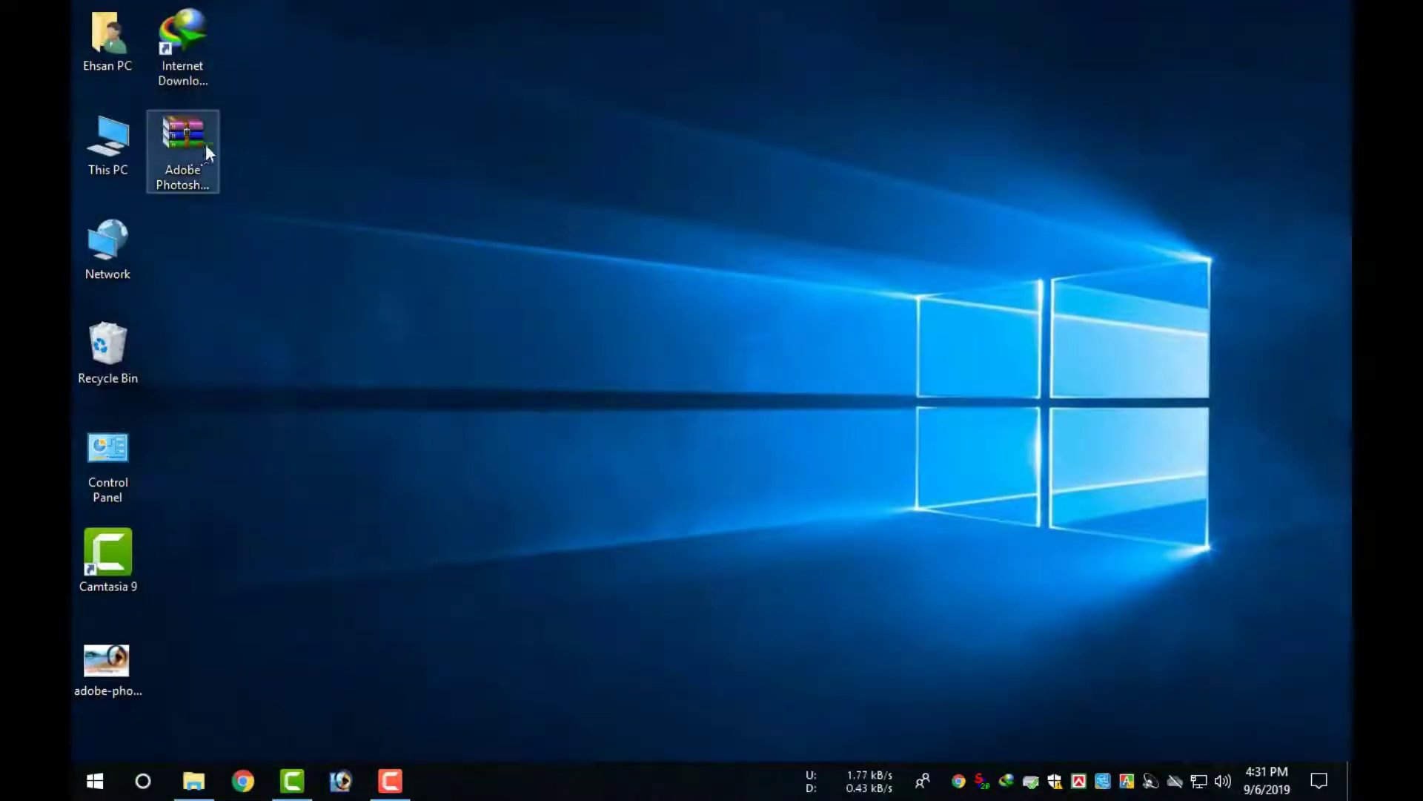
{"action": "left_click_drag", "start_coordinate": [190, 133], "coordinate": [565, 132]}
{"action": "right_click", "coordinate": [686, 83]}
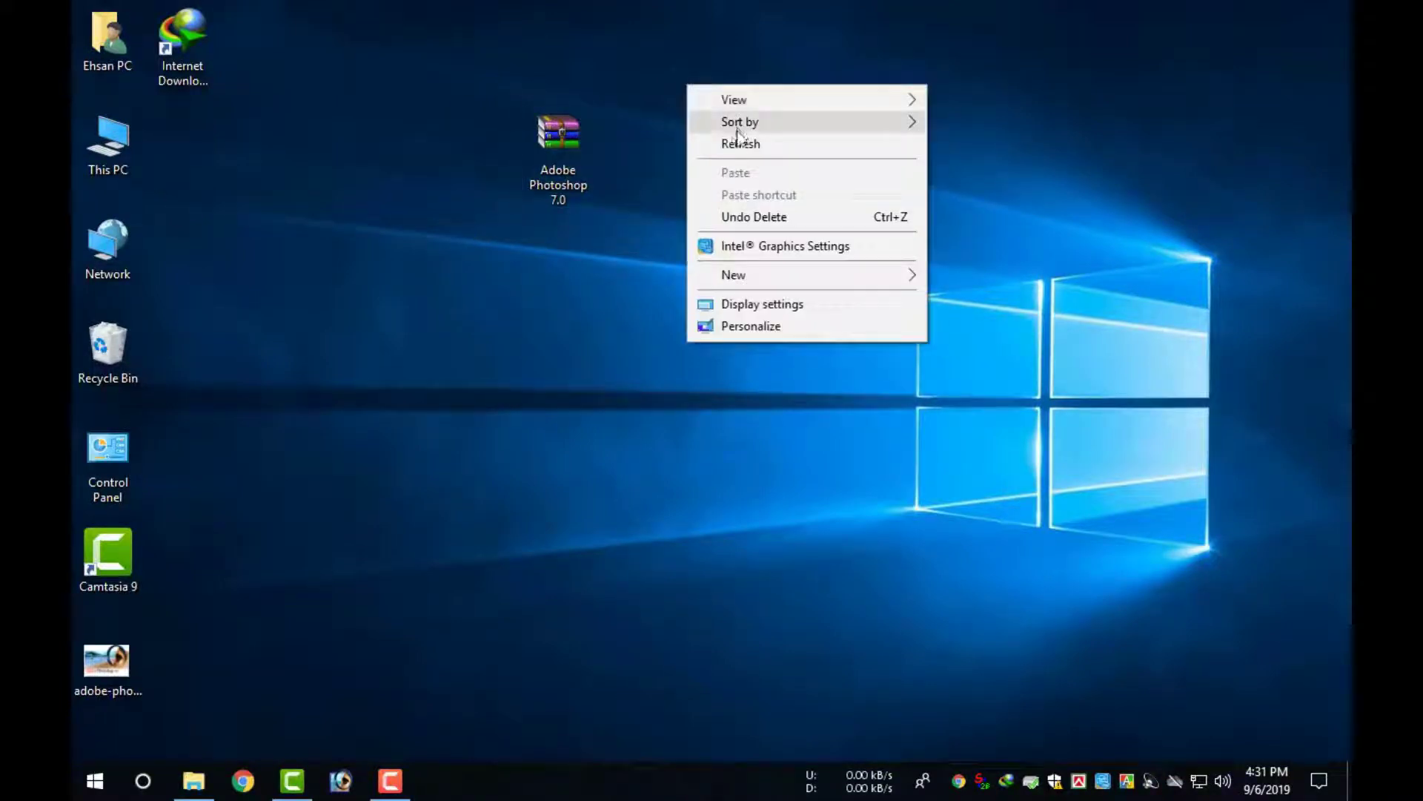
{"action": "right_click", "coordinate": [733, 138]}
{"action": "left_click", "coordinate": [785, 196]}
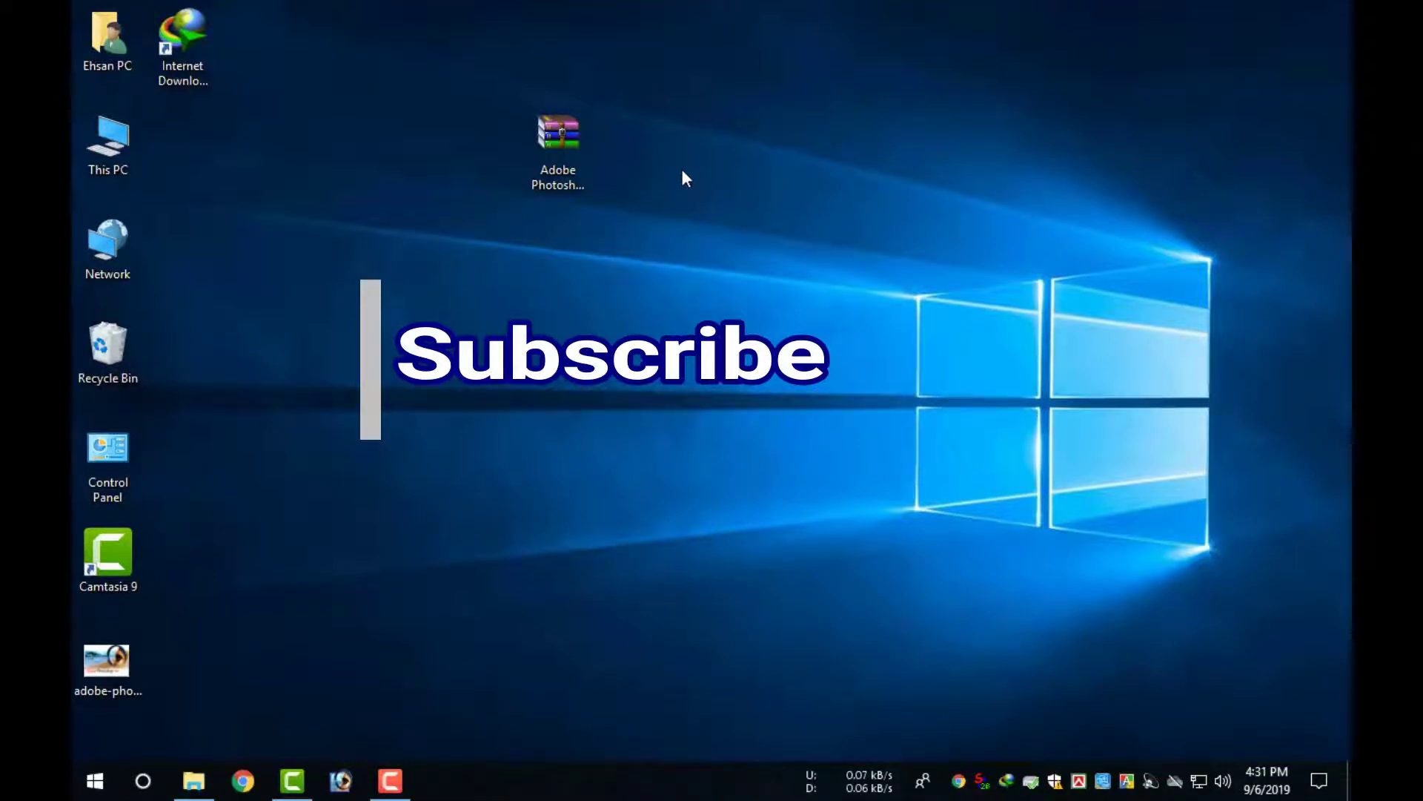
{"action": "right_click", "coordinate": [700, 68]}
{"action": "left_click", "coordinate": [805, 131]}
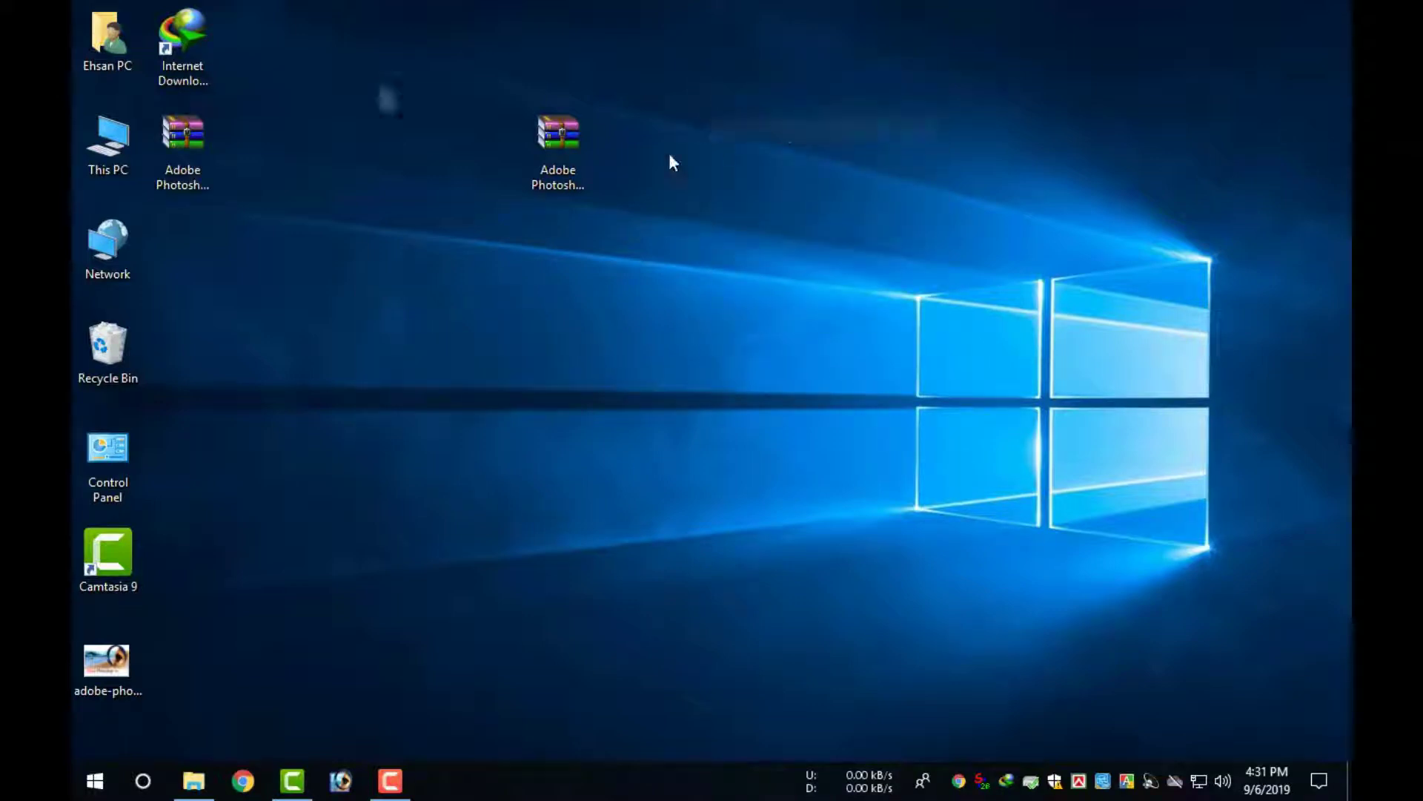
Create a new folder on the desktop and name it "Adobe Photoshop 7.0"
{"action": "right_click", "coordinate": [453, 92]}
{"action": "mouse_move", "coordinate": [602, 289]}
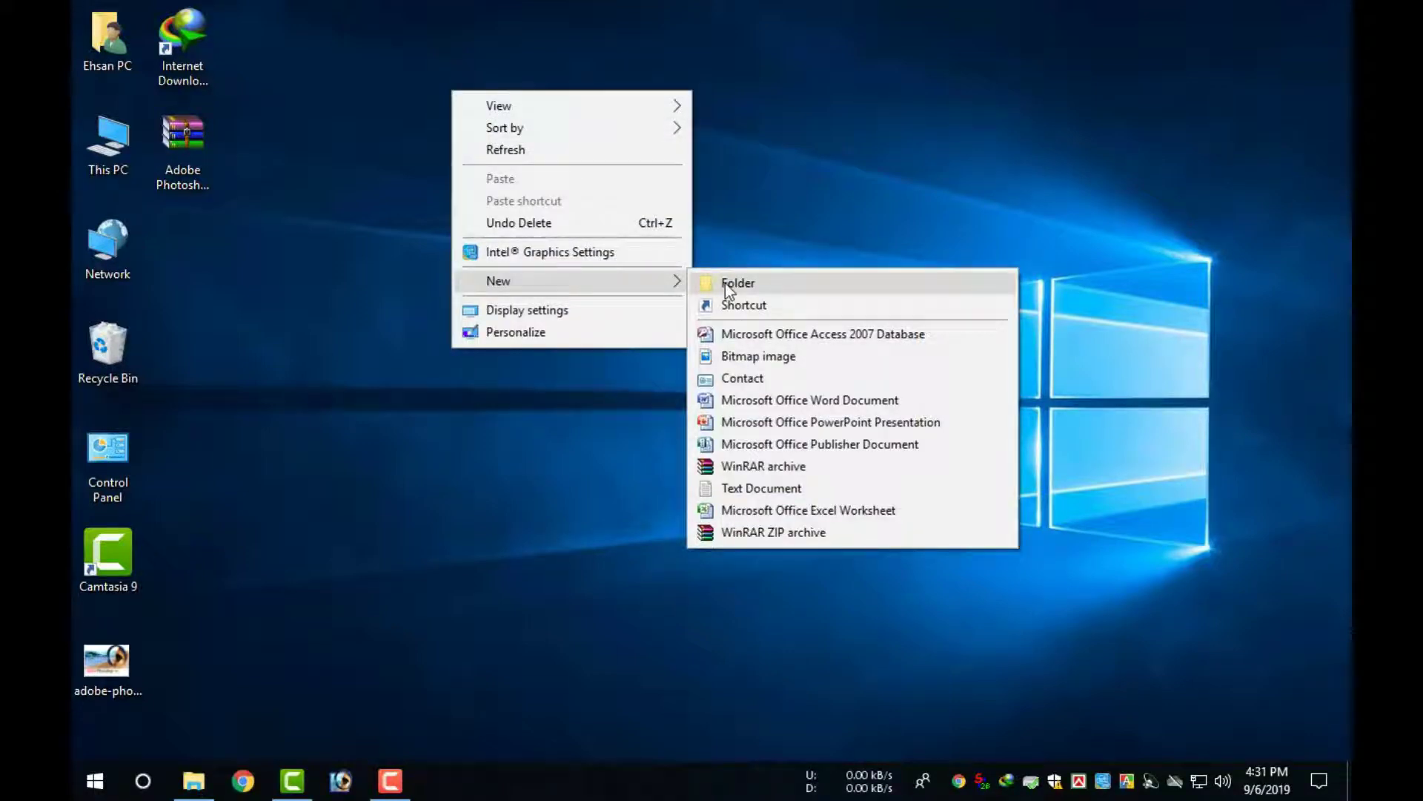
{"action": "left_click", "coordinate": [727, 286]}
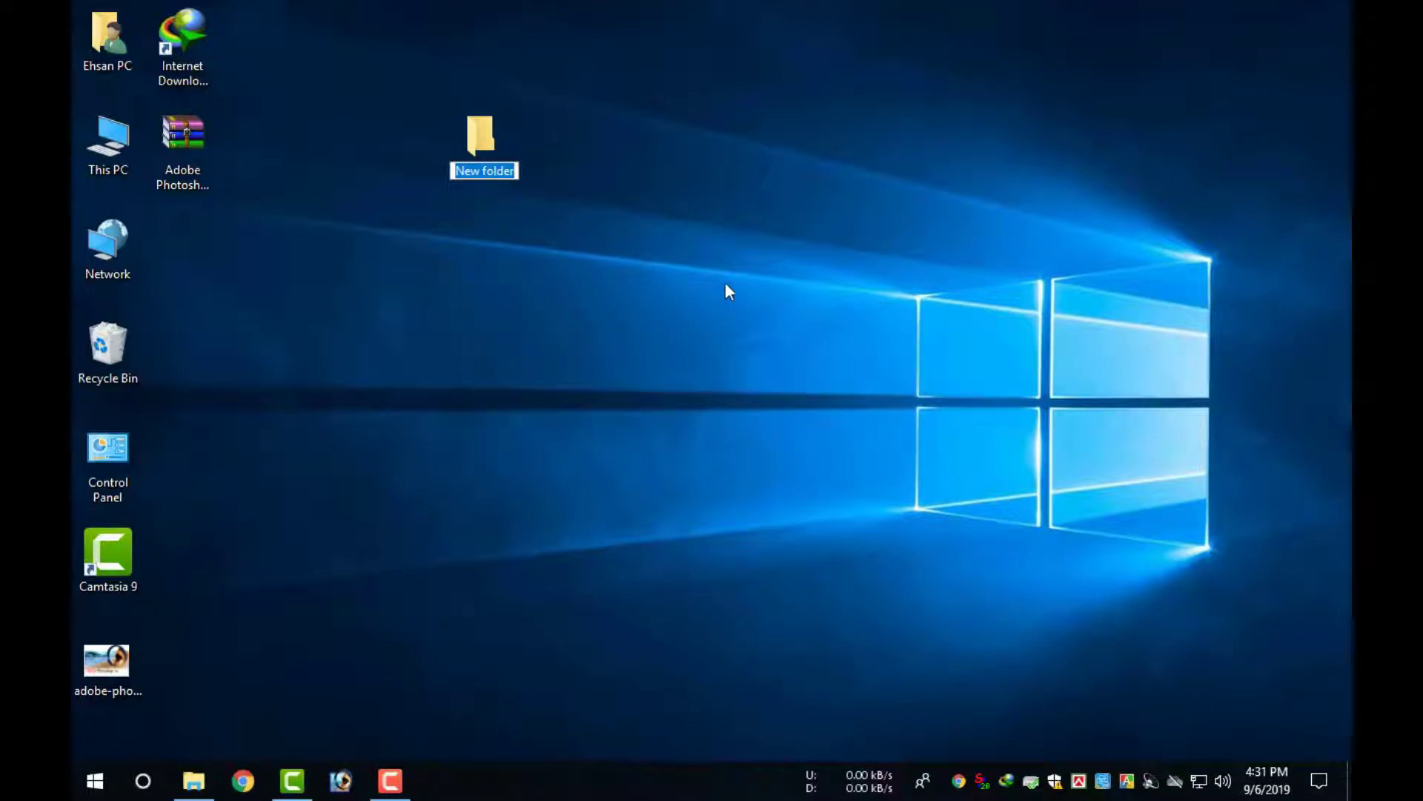
{"action": "type", "text": "Adobe"}
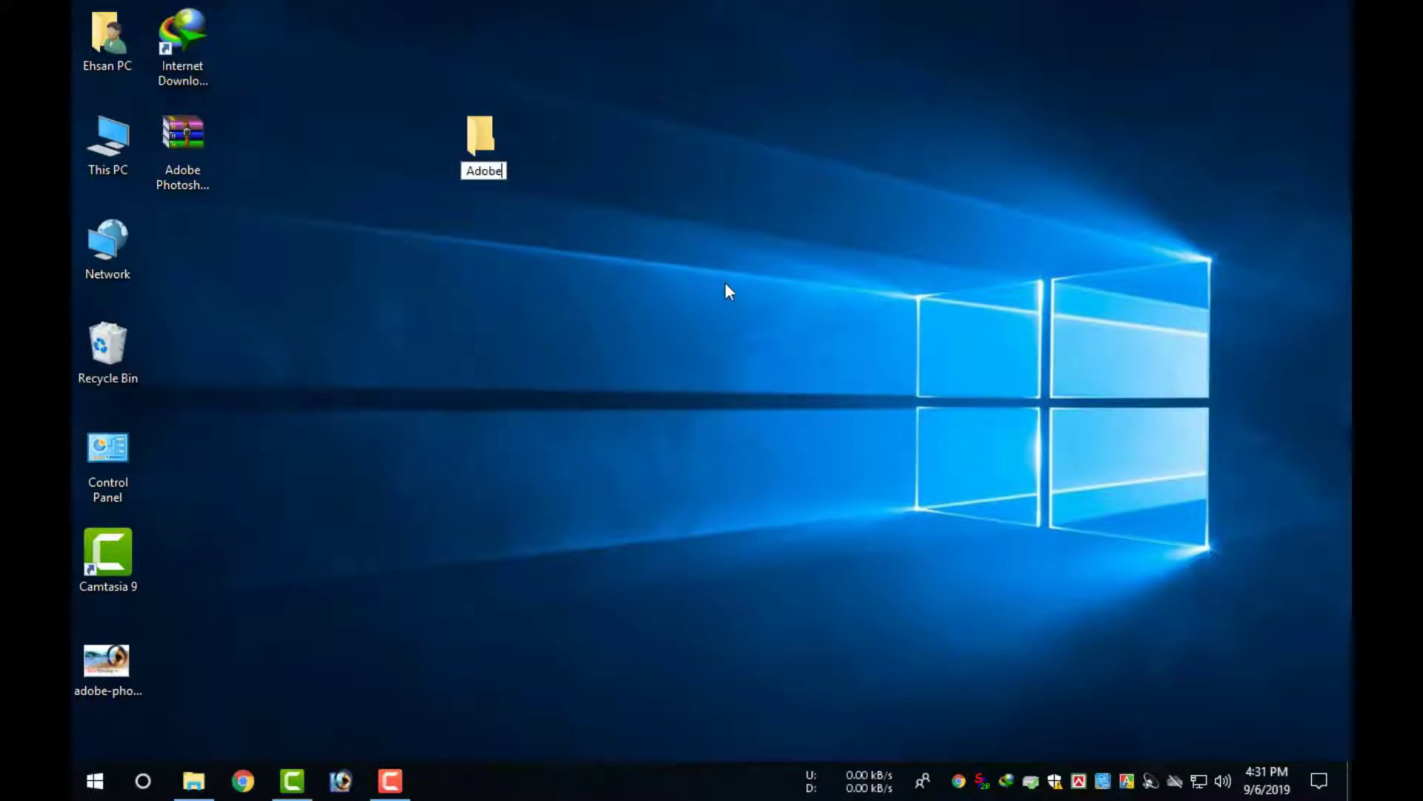
{"action": "type", "text": " Photoshp"}
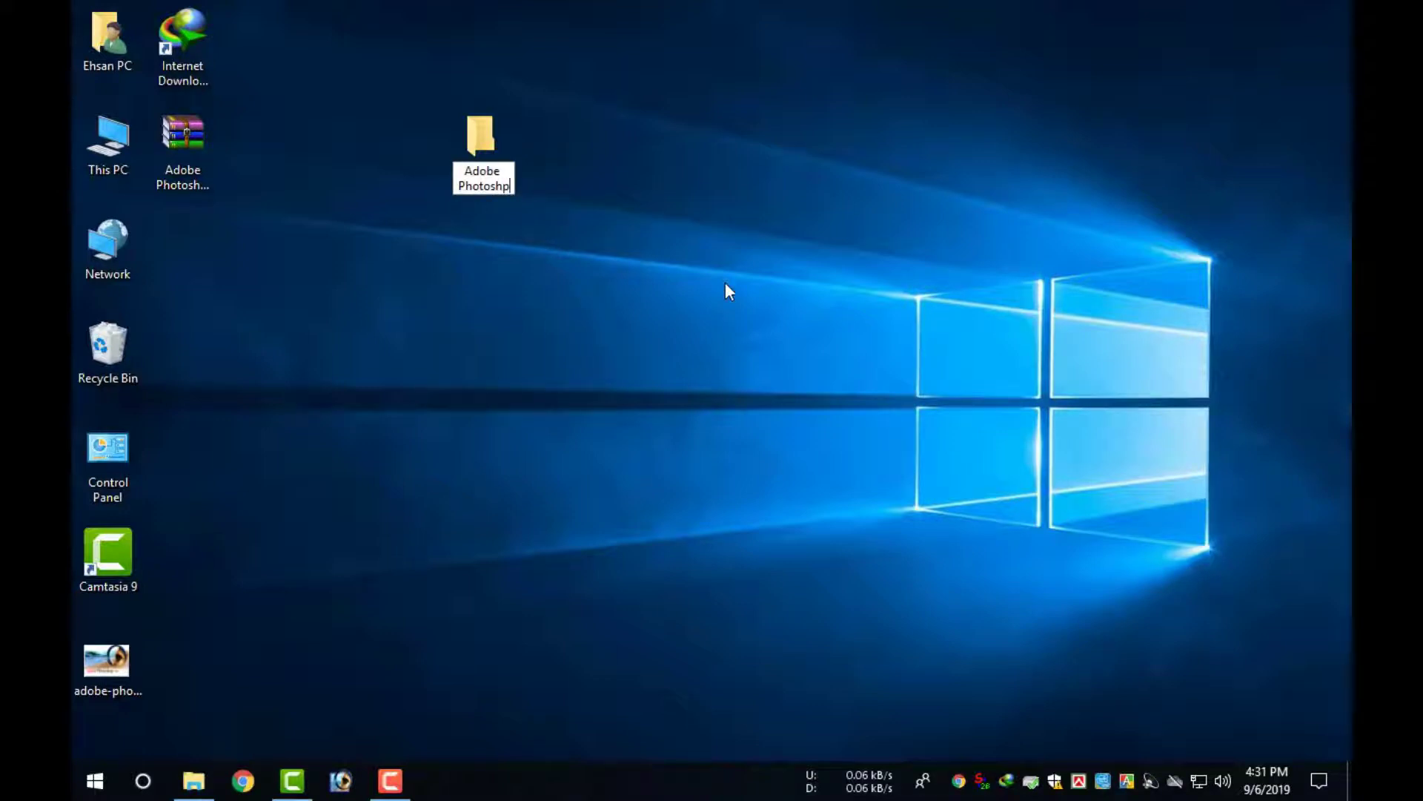
{"action": "key", "text": "BackSpace"}
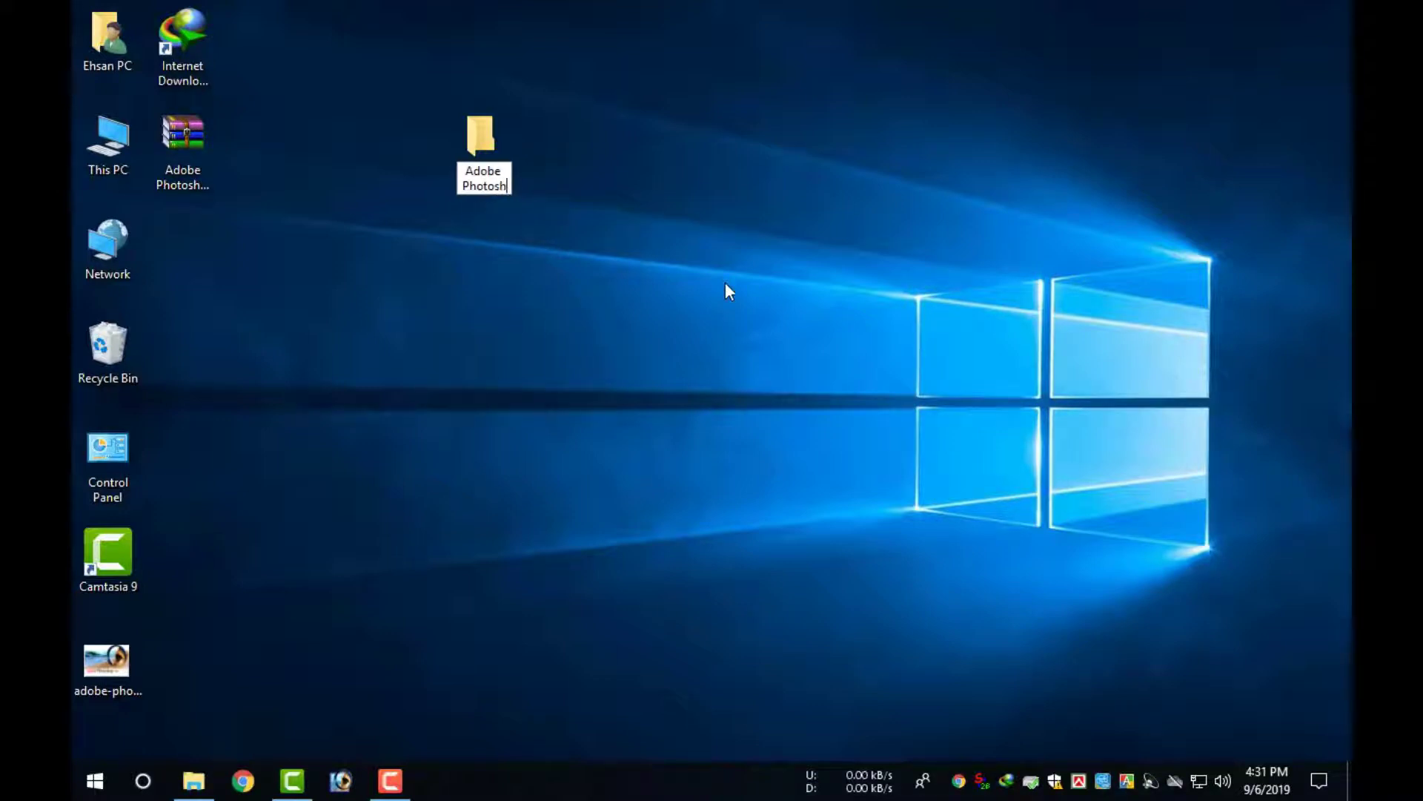
{"action": "type", "text": "op"}
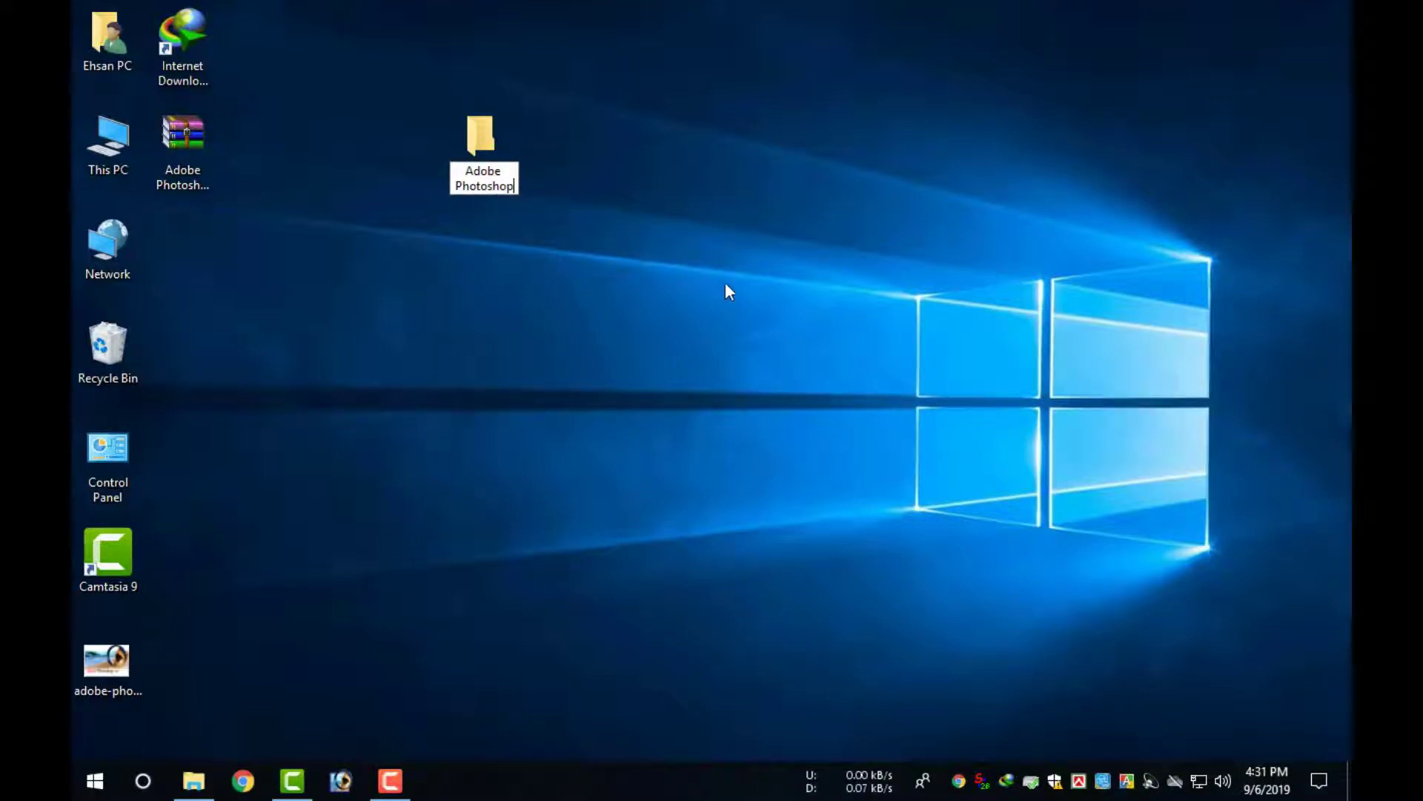
{"action": "type", "text": " 7.0"}
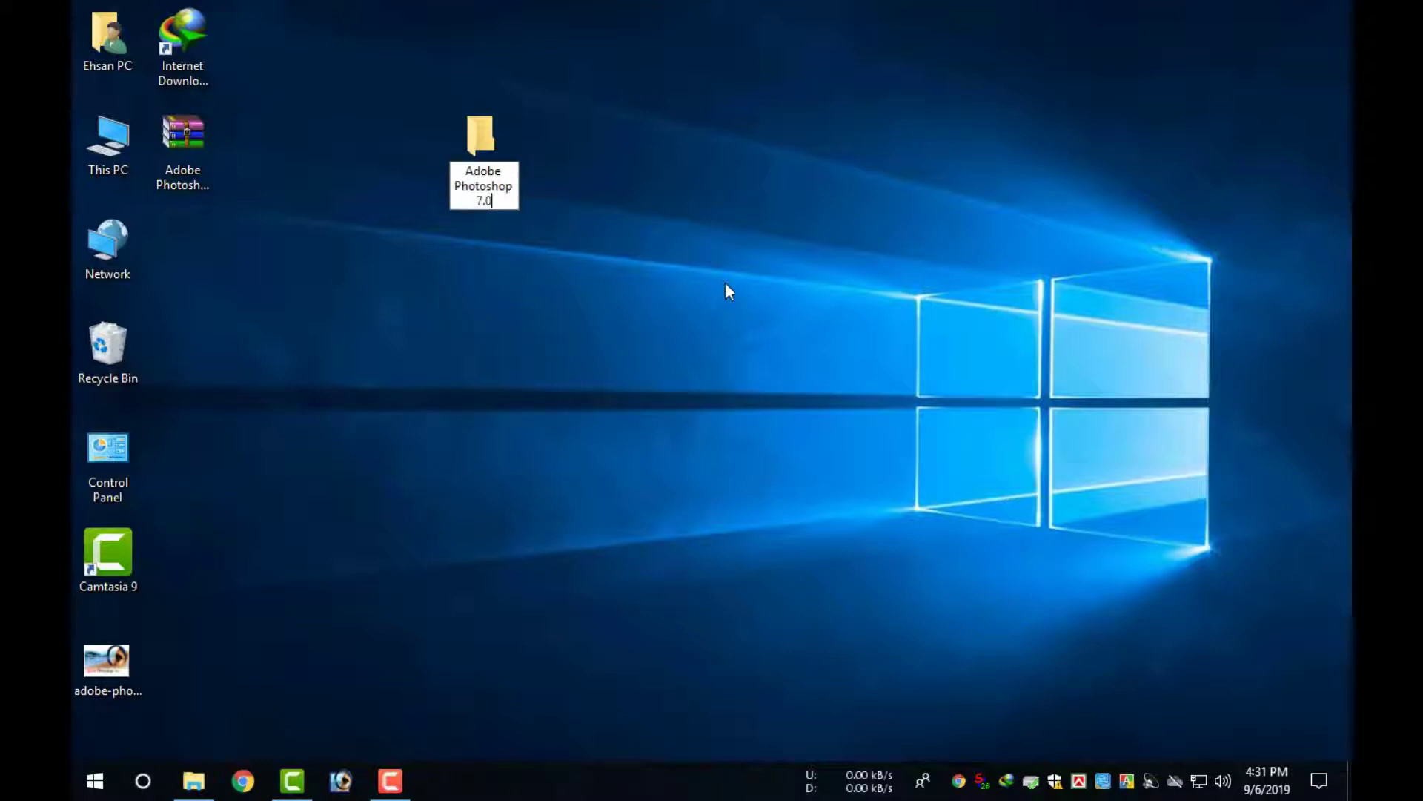
{"action": "key", "text": "Return"}
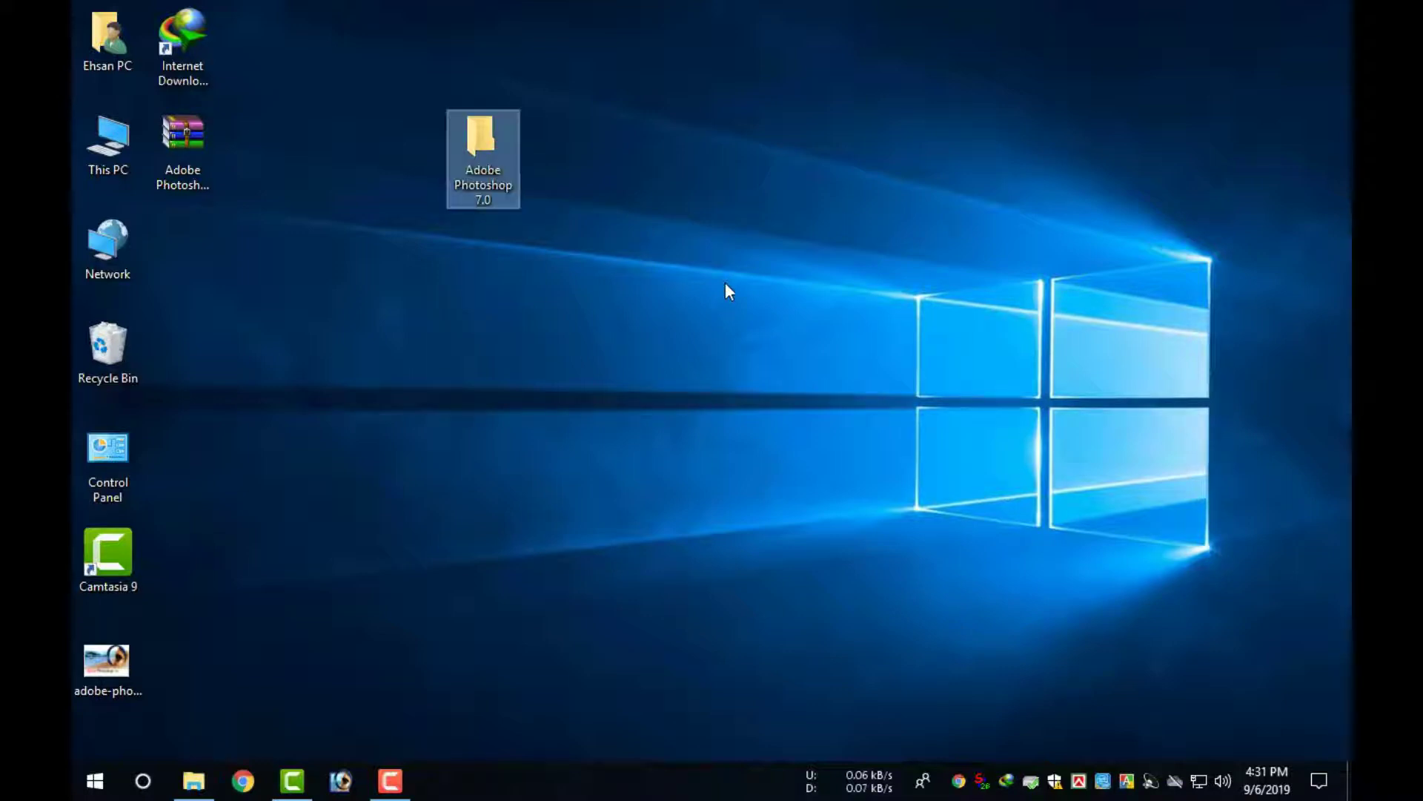
Move the Adobe Photoshop 7.0 archive into the new desktop folder, then open the folder and select the archive
{"action": "right_click", "coordinate": [682, 5]}
{"action": "left_click", "coordinate": [730, 57]}
{"action": "left_click_drag", "start_coordinate": [187, 153], "coordinate": [349, 117]}
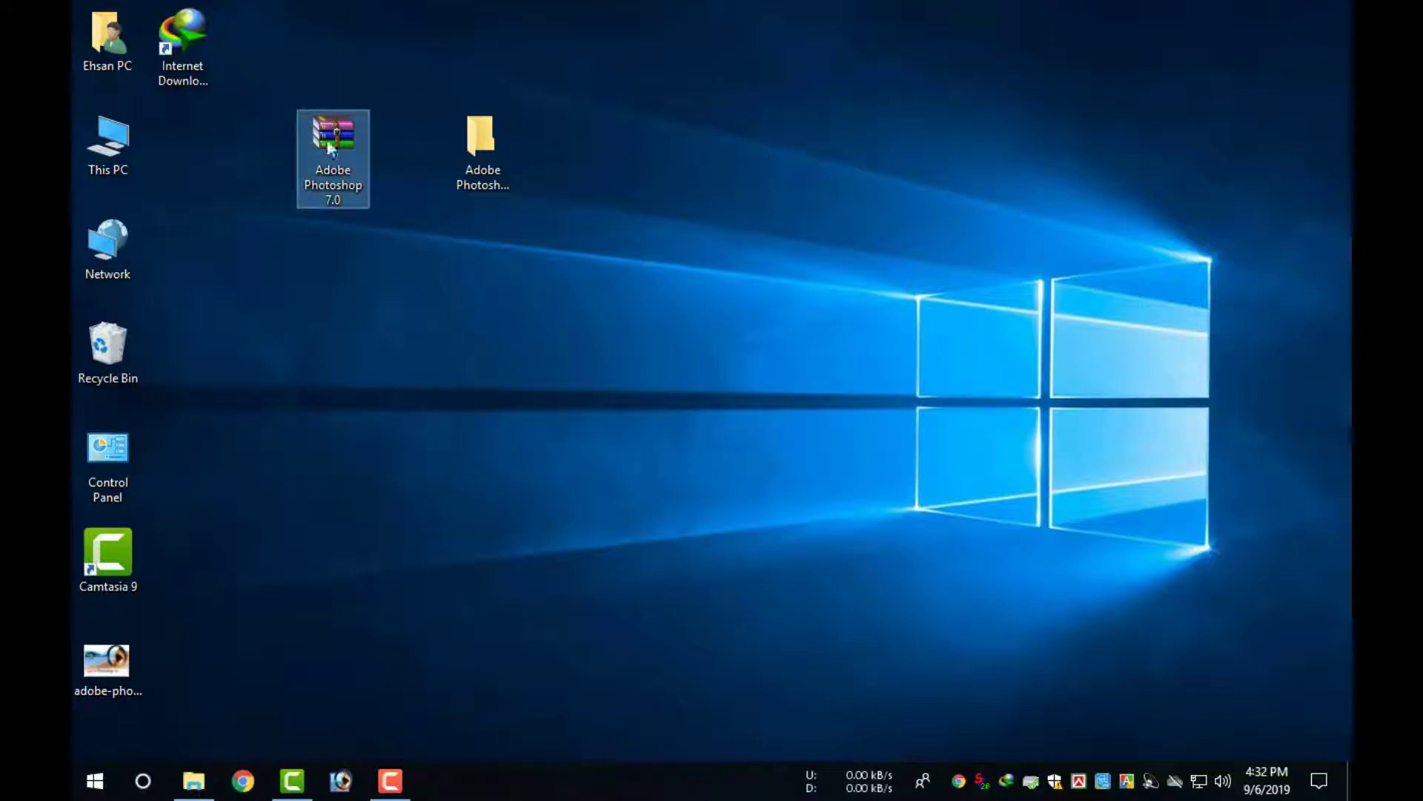
{"action": "left_click_drag", "start_coordinate": [371, 158], "coordinate": [195, 137]}
{"action": "double_click", "coordinate": [195, 137]}
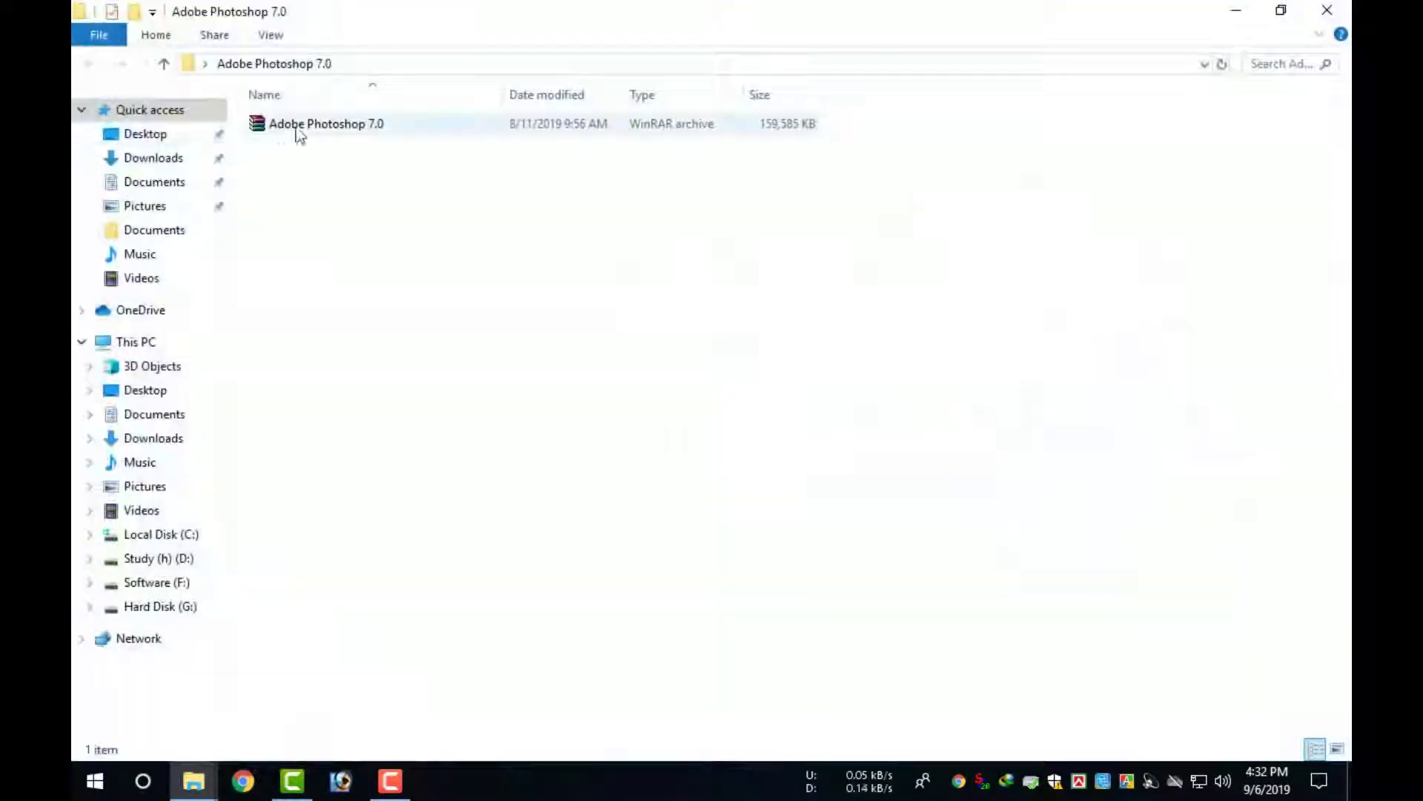
{"action": "left_click", "coordinate": [310, 126]}
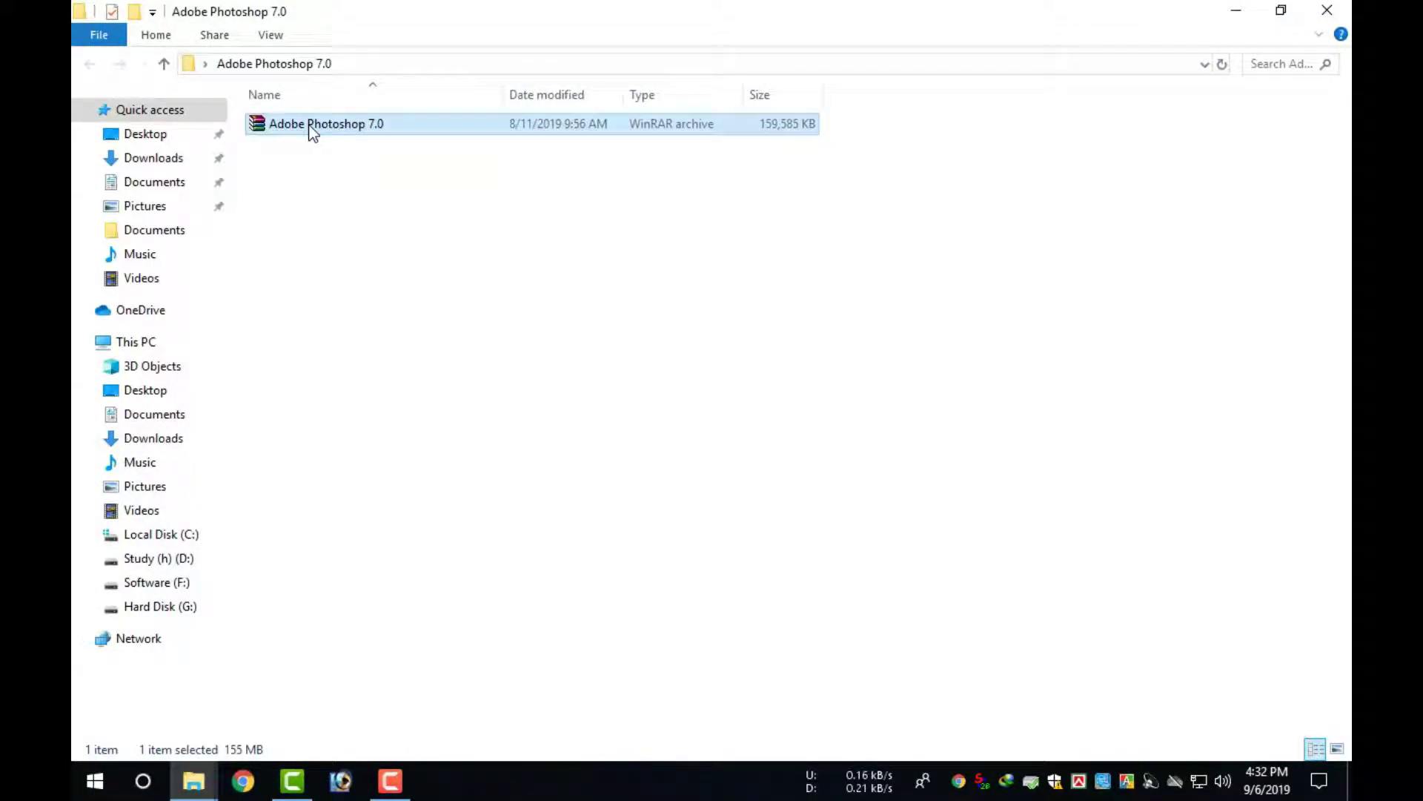
Inspect the contents of the Adobe Photoshop 7.0 archive, then extract it into the current folder
{"action": "double_click", "coordinate": [311, 126]}
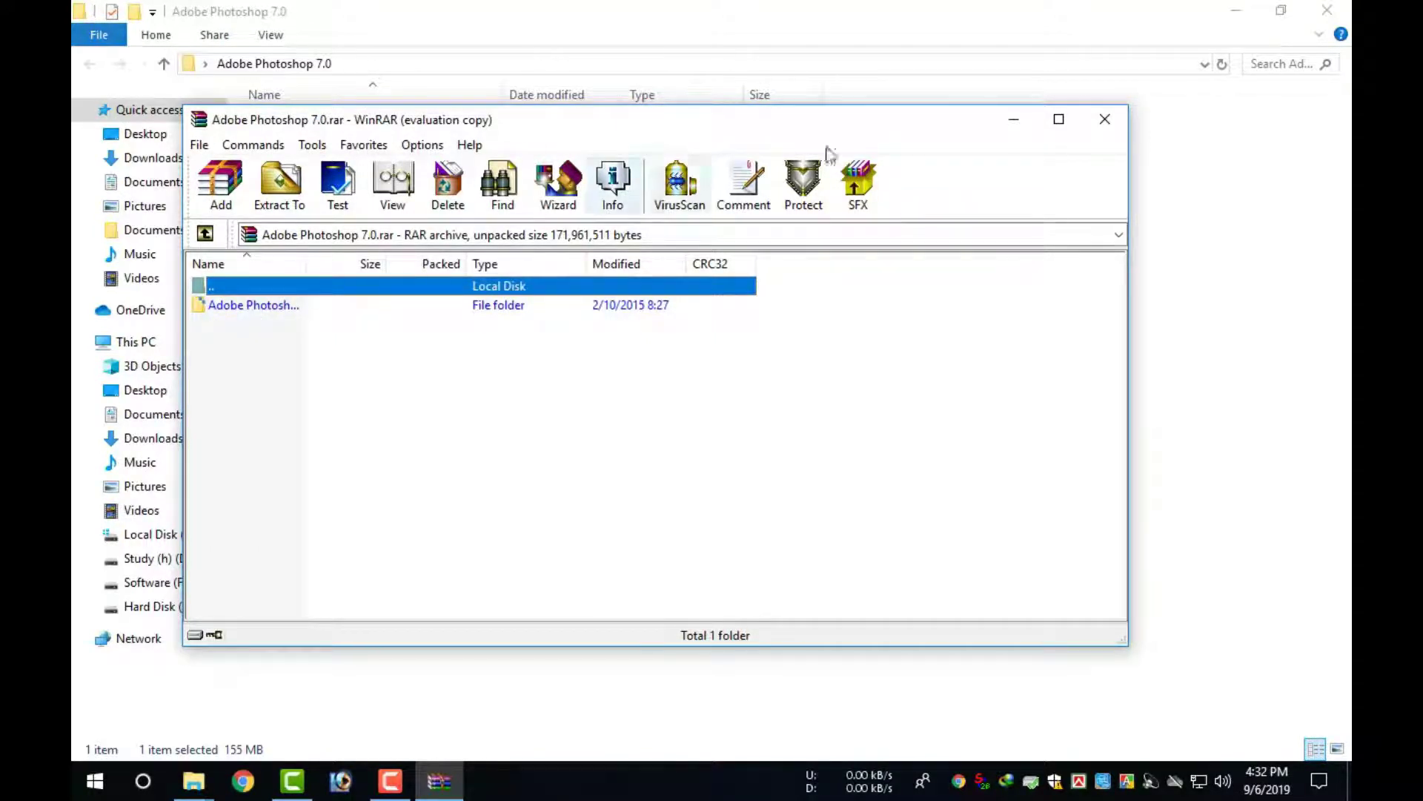
{"action": "left_click", "coordinate": [1105, 120]}
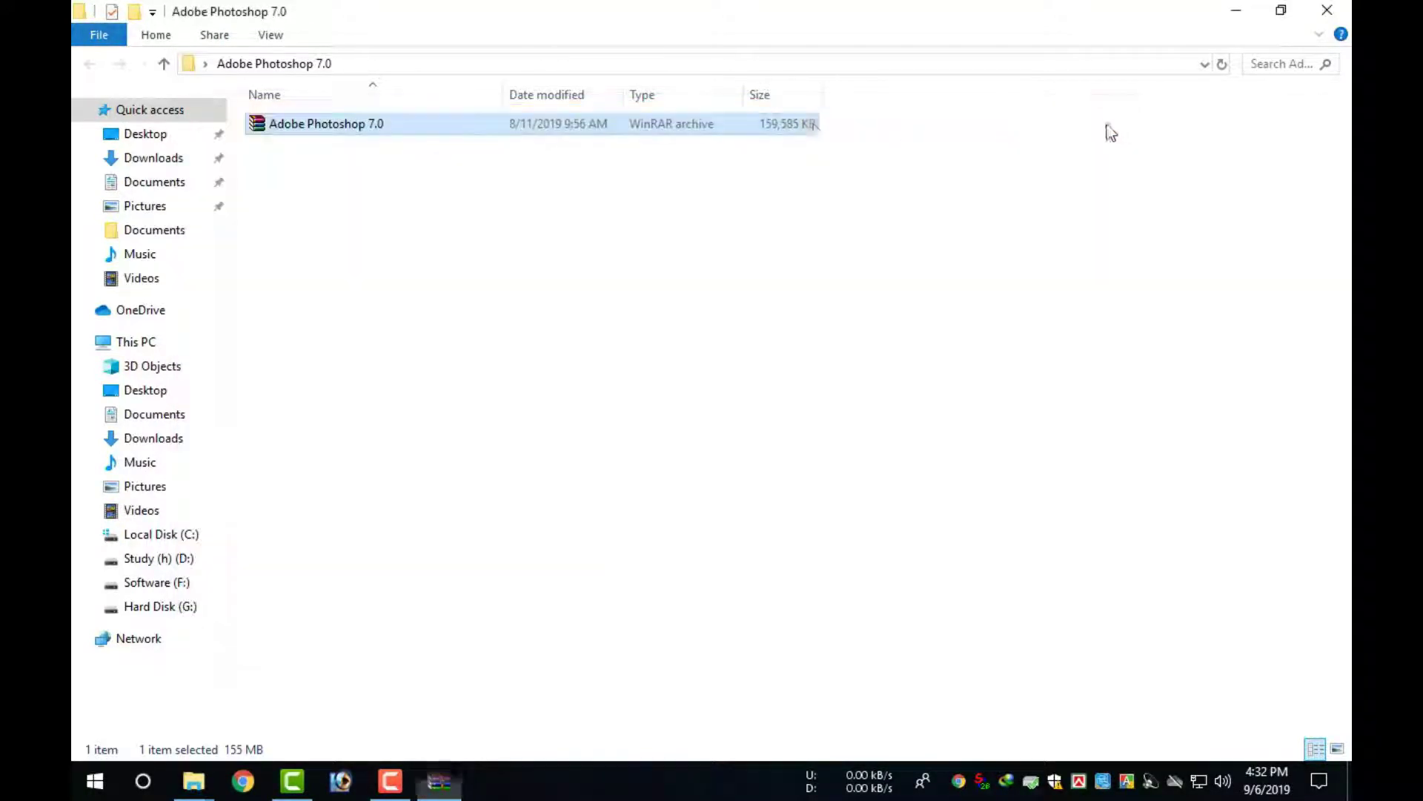
{"action": "right_click", "coordinate": [382, 126]}
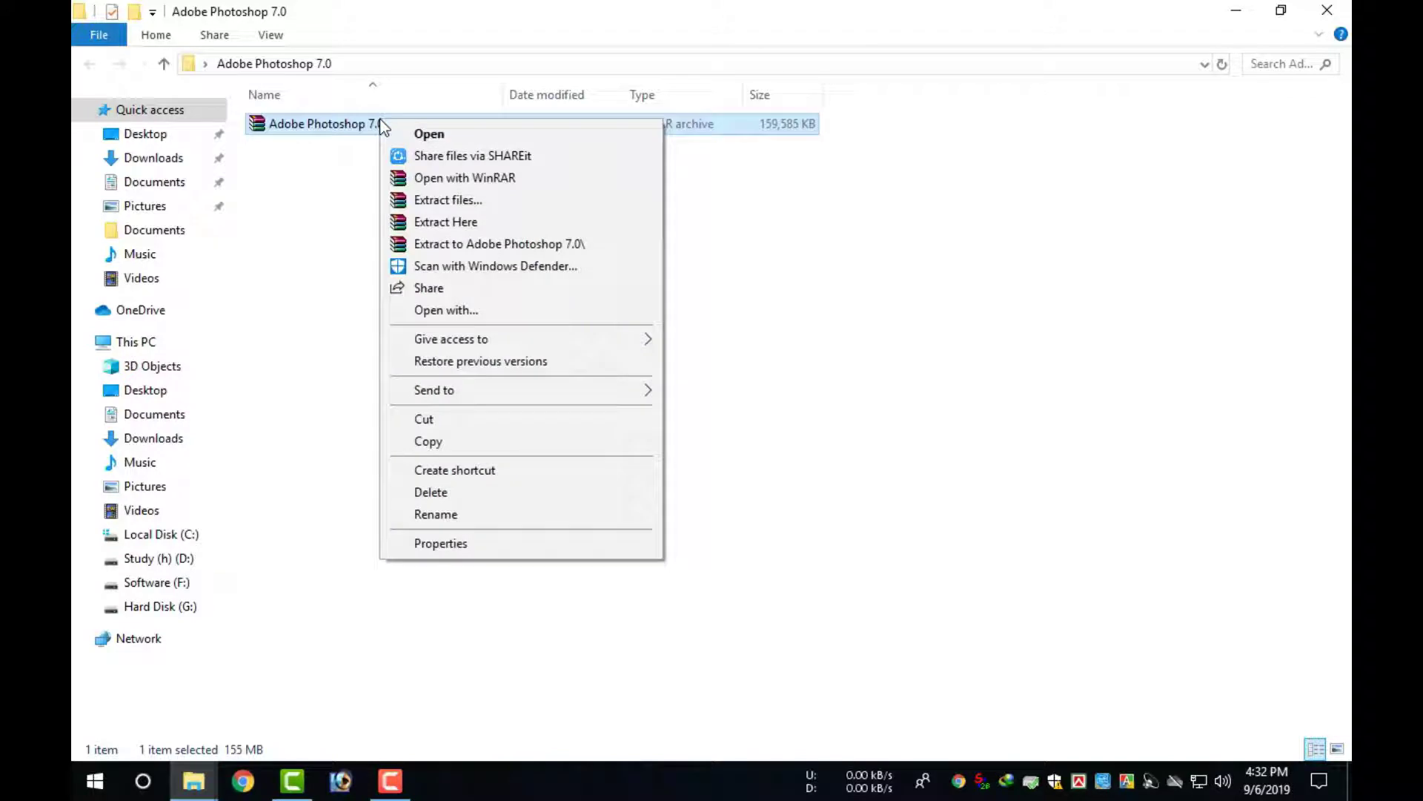
{"action": "left_click", "coordinate": [421, 223]}
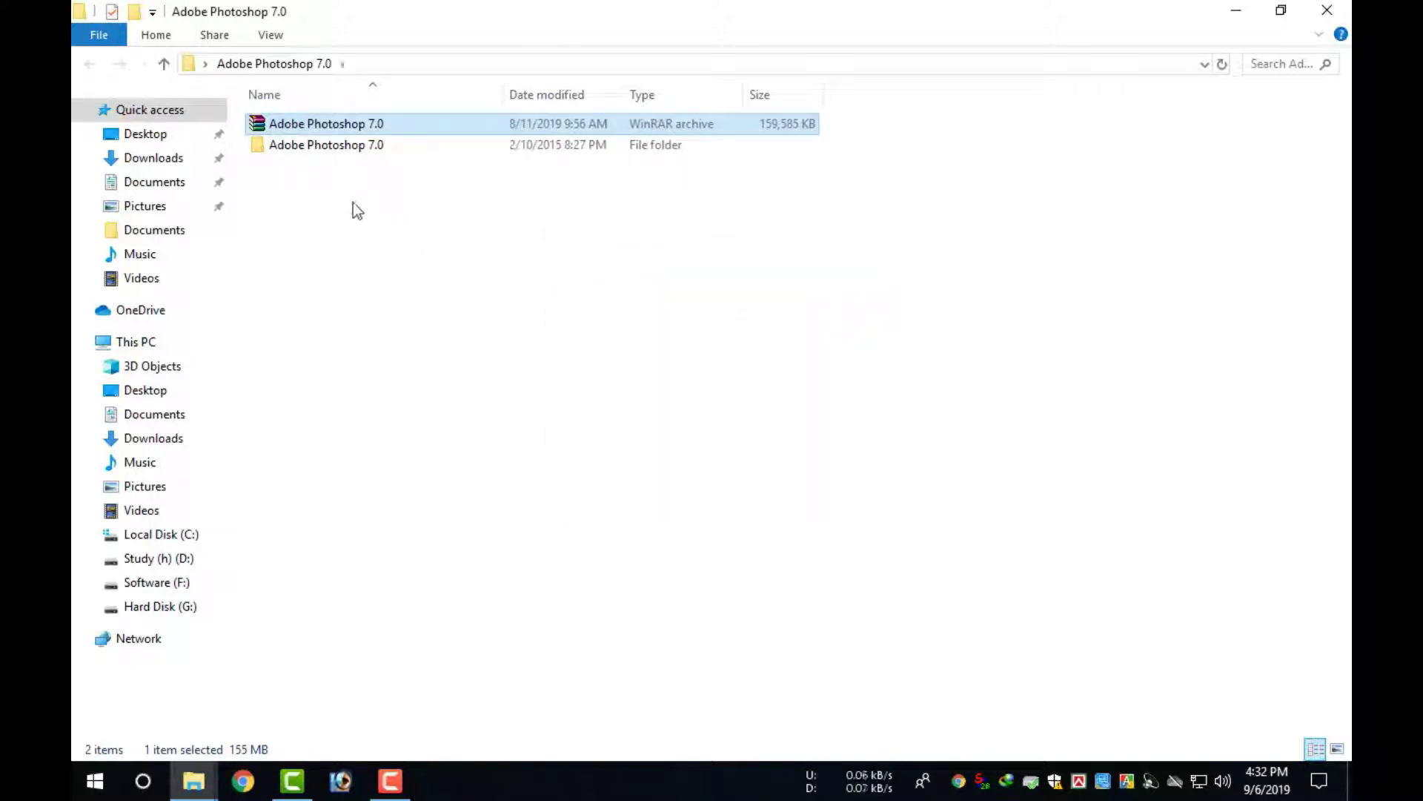
Refresh the folder and show its items as large icons, then open the extracted Adobe Photoshop 7.0 folder
{"action": "right_click", "coordinate": [352, 196]}
{"action": "left_click", "coordinate": [393, 276]}
{"action": "right_click", "coordinate": [392, 246]}
{"action": "mouse_move", "coordinate": [504, 264]}
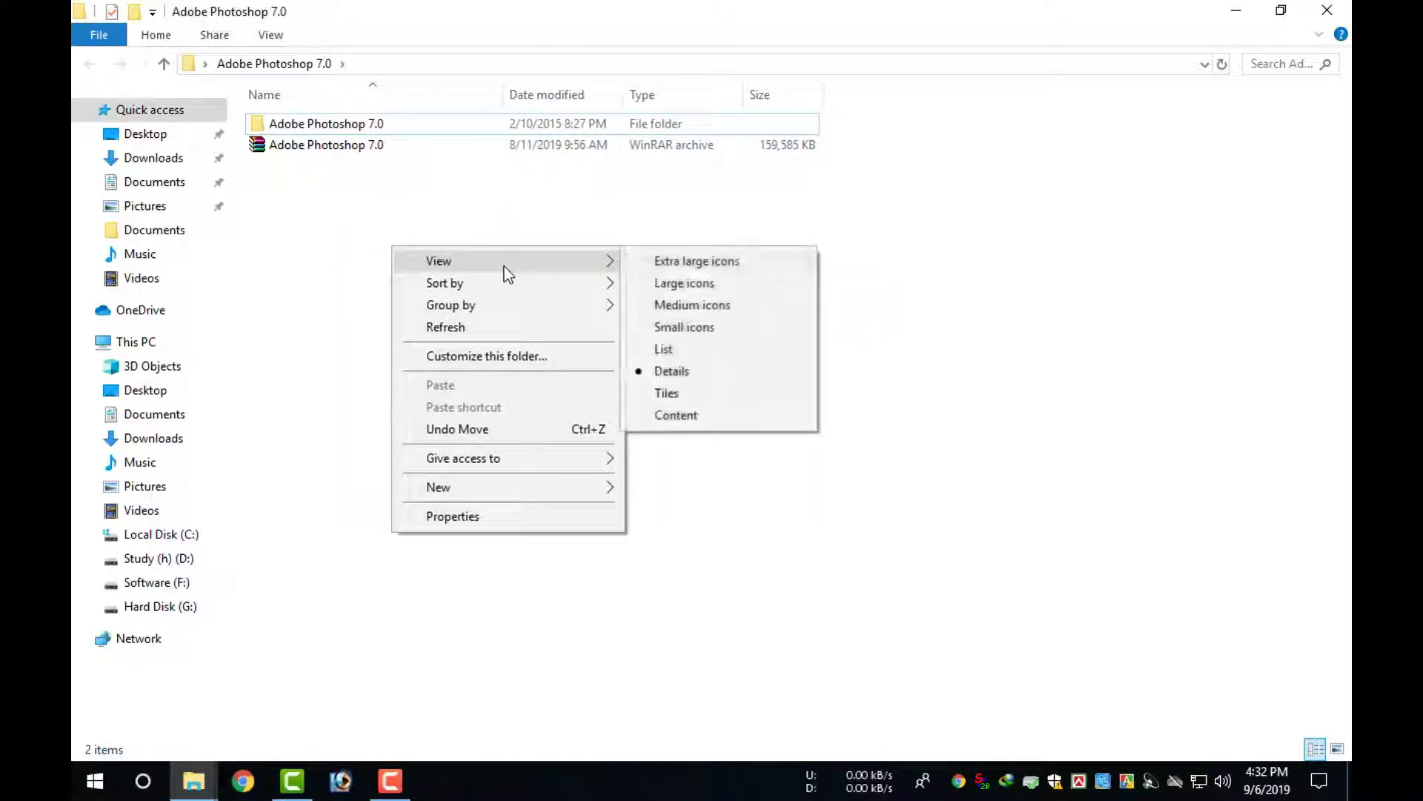
{"action": "left_click", "coordinate": [665, 282]}
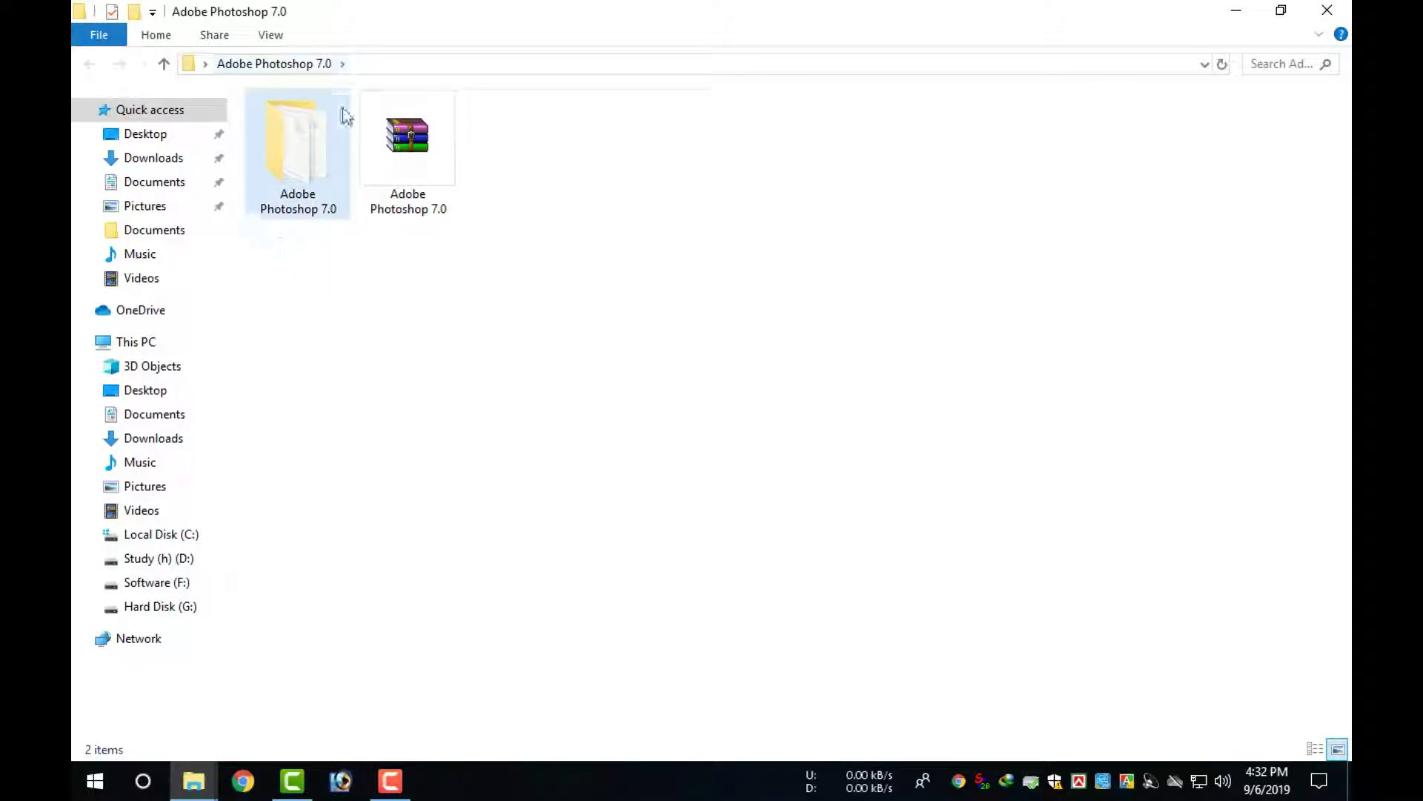
{"action": "left_click", "coordinate": [311, 156]}
{"action": "double_click", "coordinate": [309, 149]}
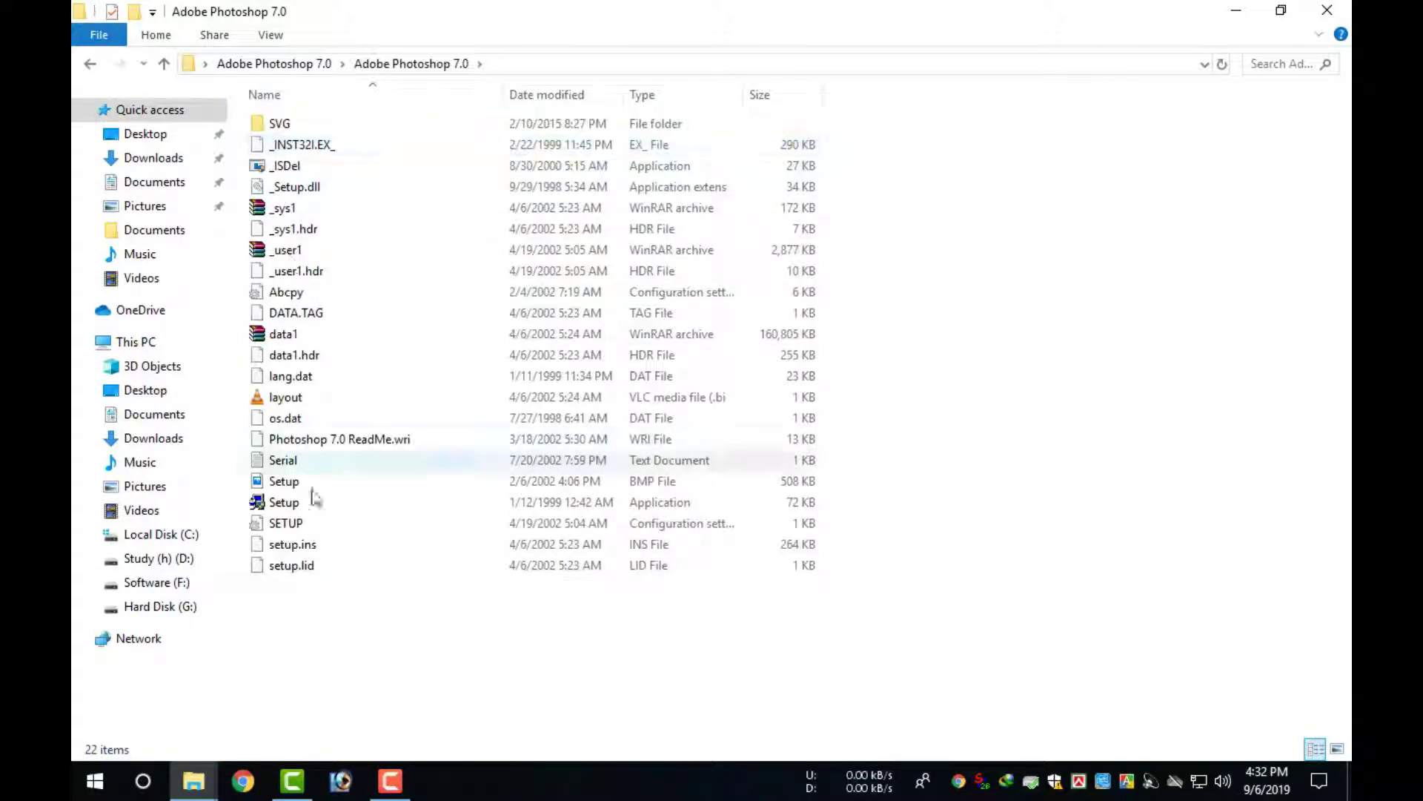
Look over the extracted installation files and view the Setup BMP image
{"action": "left_click_drag", "start_coordinate": [371, 595], "coordinate": [381, 89]}
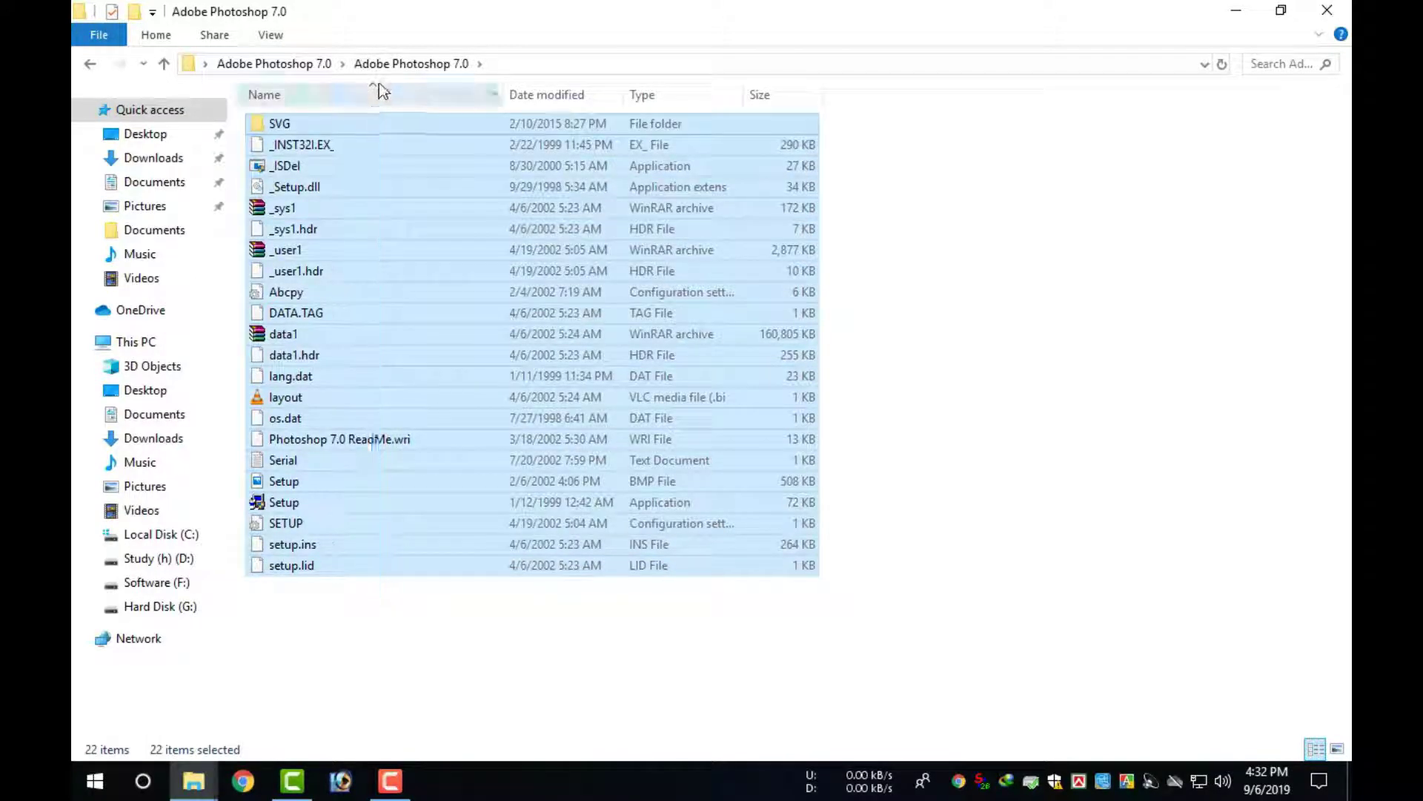
{"action": "right_click", "coordinate": [963, 142]}
{"action": "left_click", "coordinate": [1015, 222]}
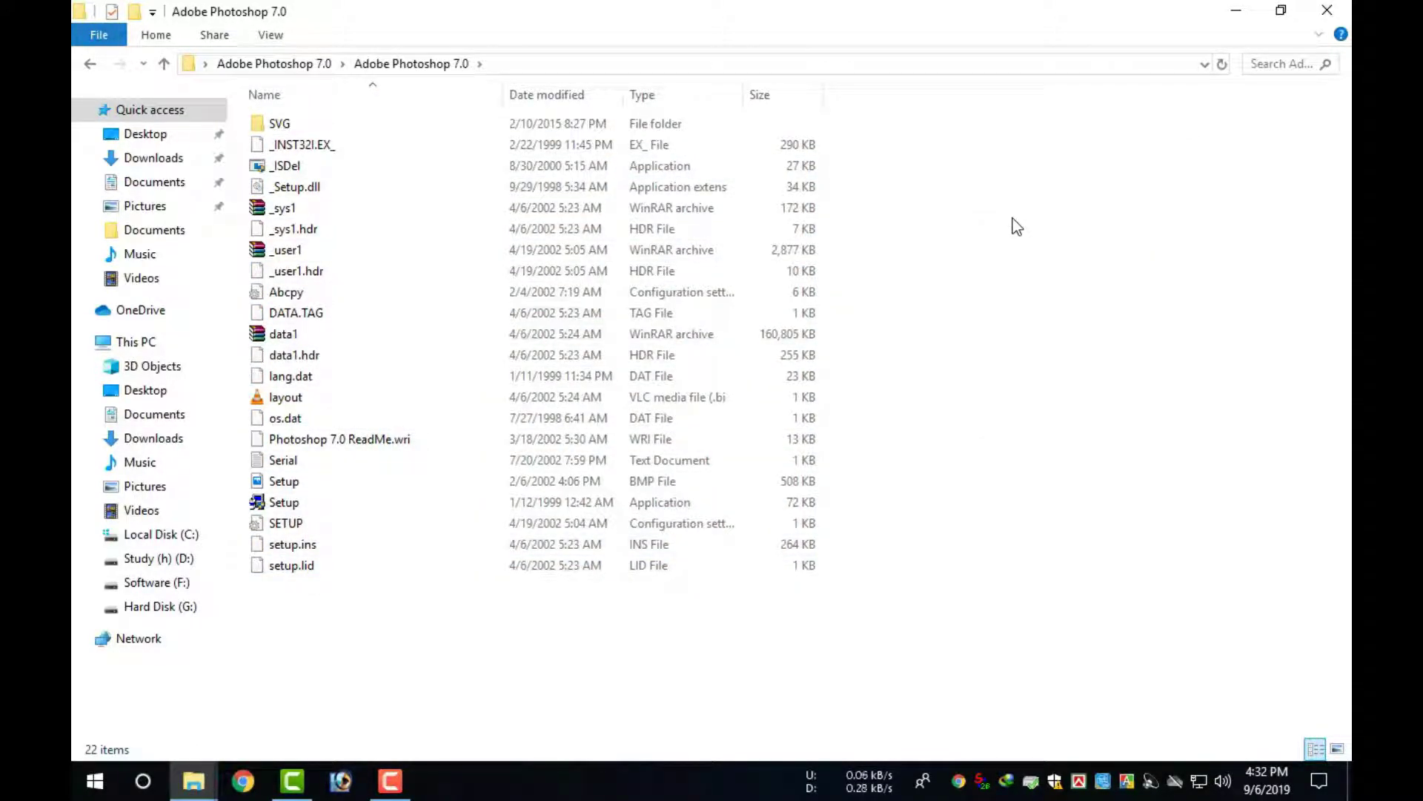
{"action": "right_click", "coordinate": [1004, 196]}
{"action": "left_click", "coordinate": [1030, 276]}
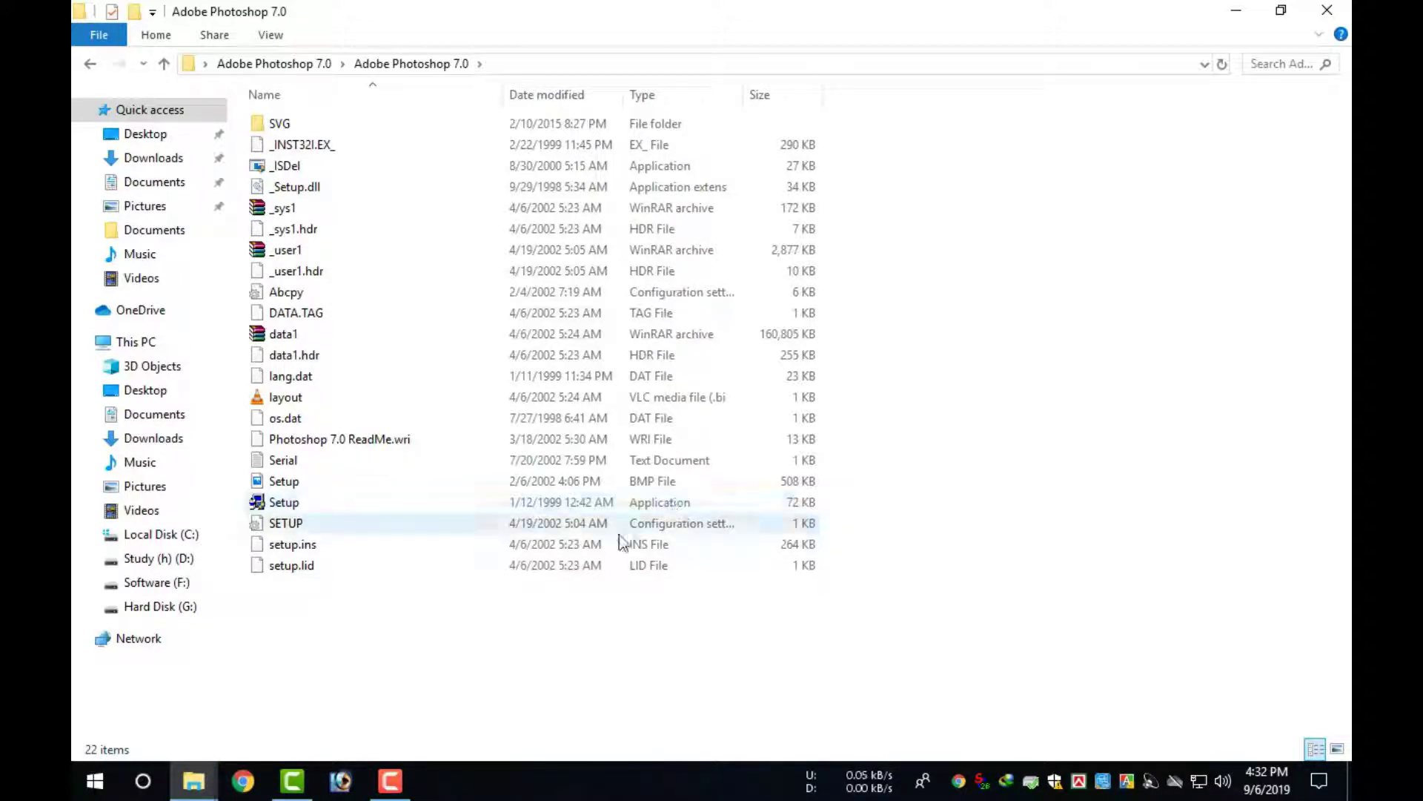
{"action": "double_click", "coordinate": [437, 480]}
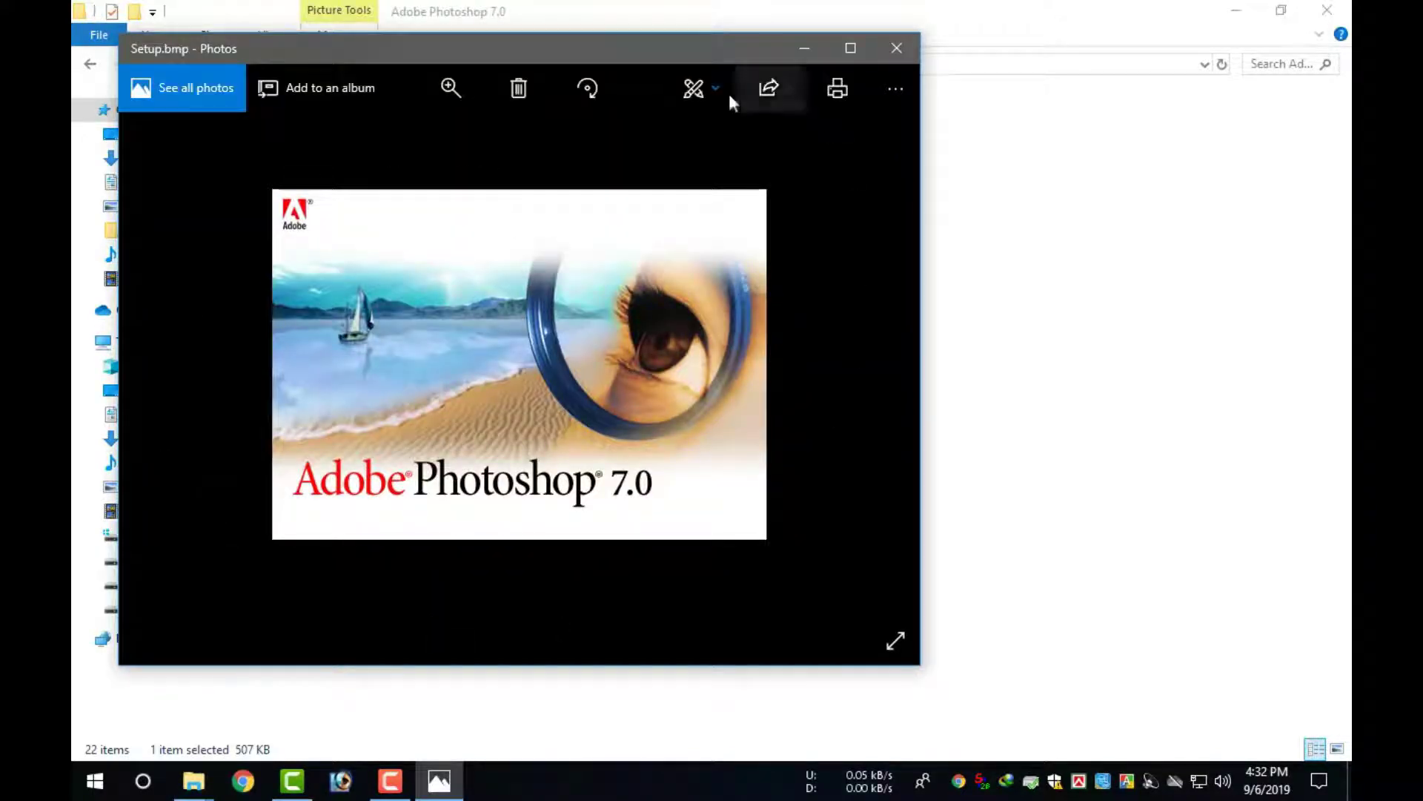
{"action": "left_click", "coordinate": [898, 49]}
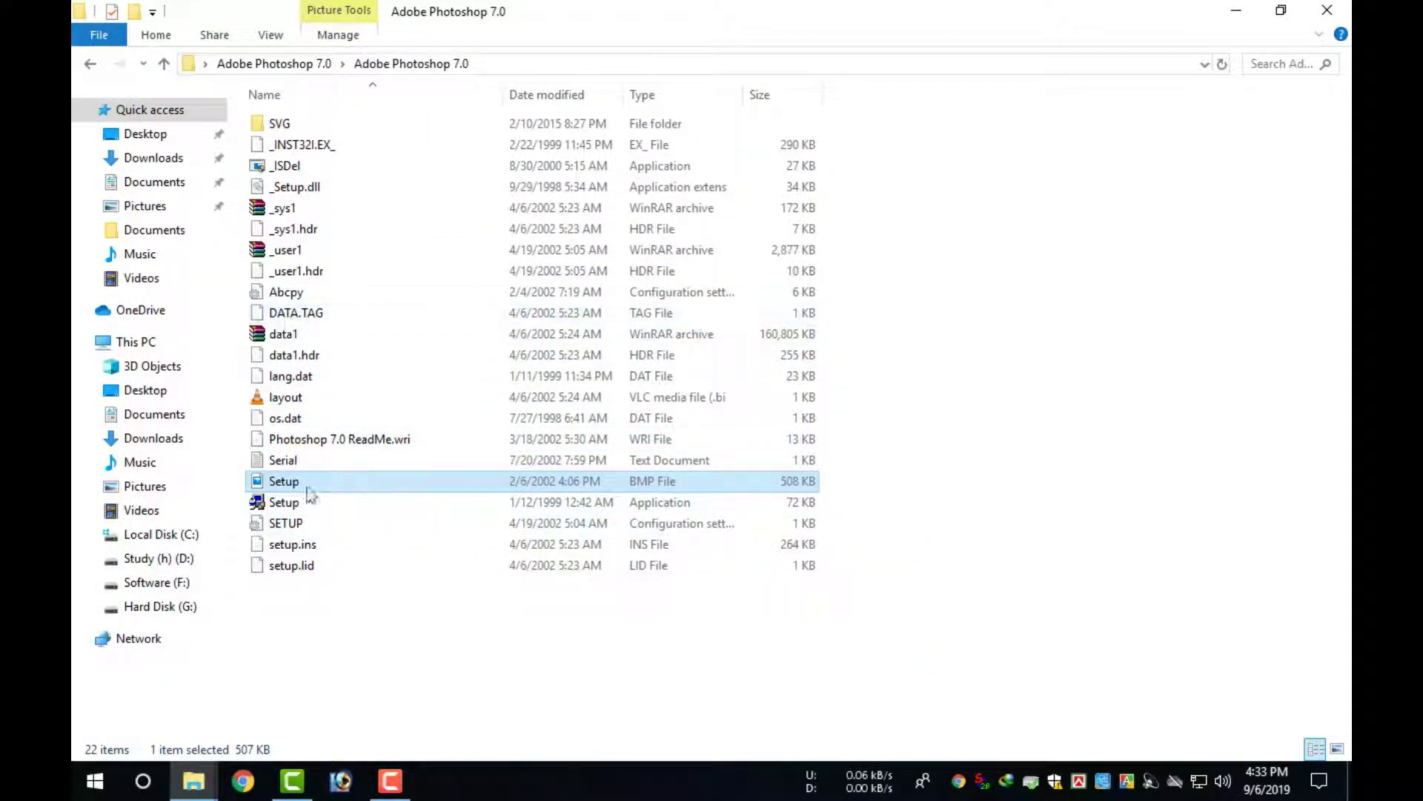
Launch the Setup application and proceed with US English as the license agreement language to the user information page
{"action": "left_click", "coordinate": [284, 503]}
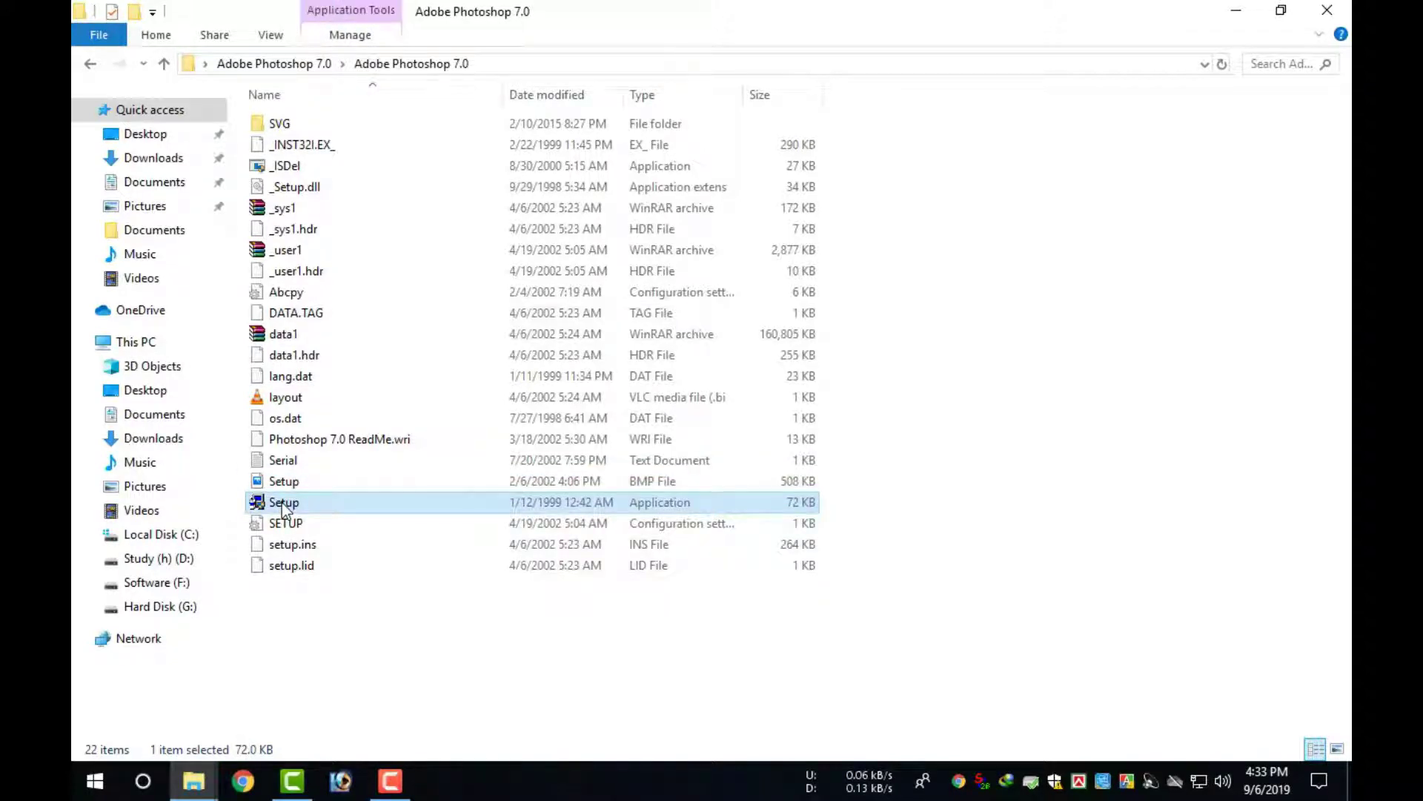
{"action": "double_click", "coordinate": [283, 501]}
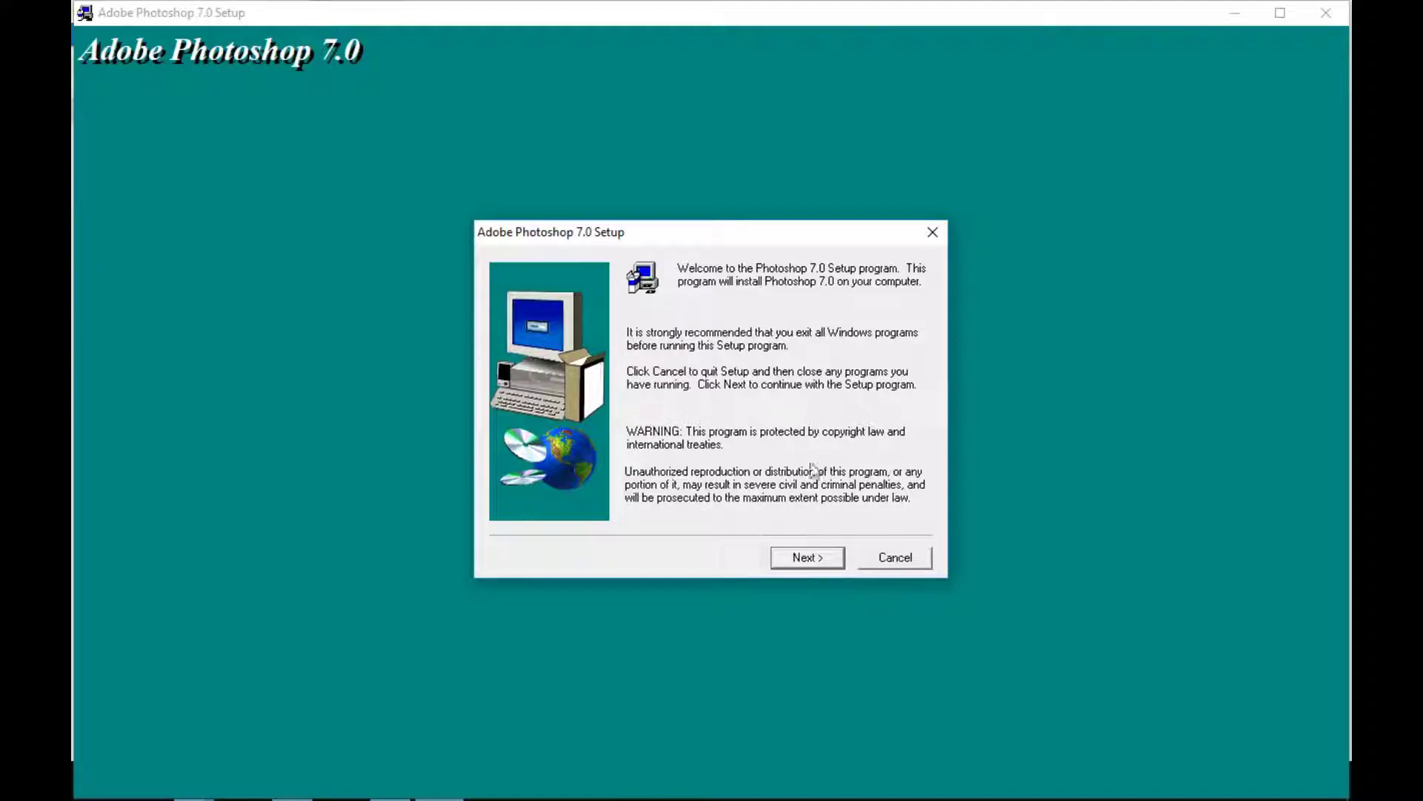
{"action": "left_click", "coordinate": [808, 559]}
{"action": "left_click", "coordinate": [863, 452]}
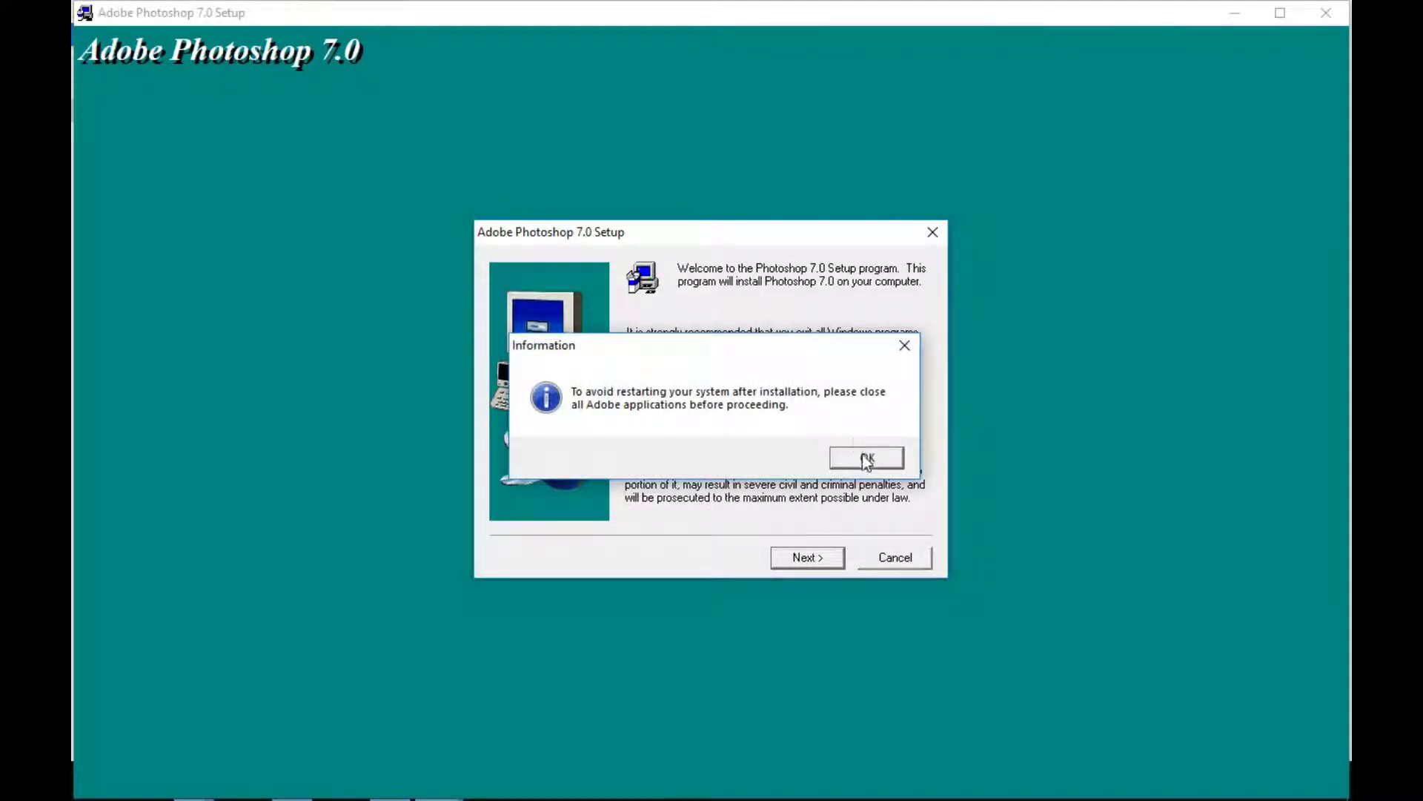
{"action": "left_click", "coordinate": [808, 557]}
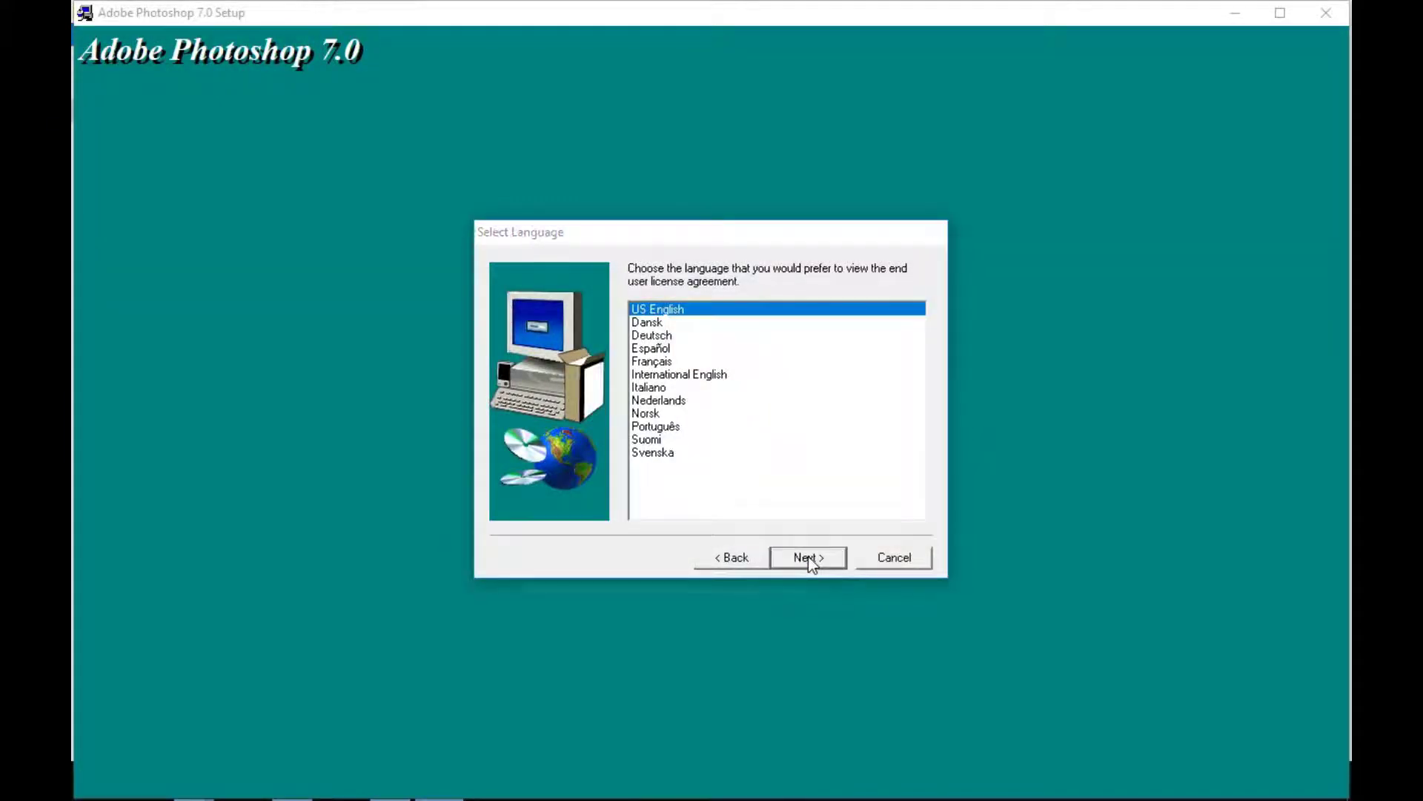
{"action": "left_click", "coordinate": [808, 555]}
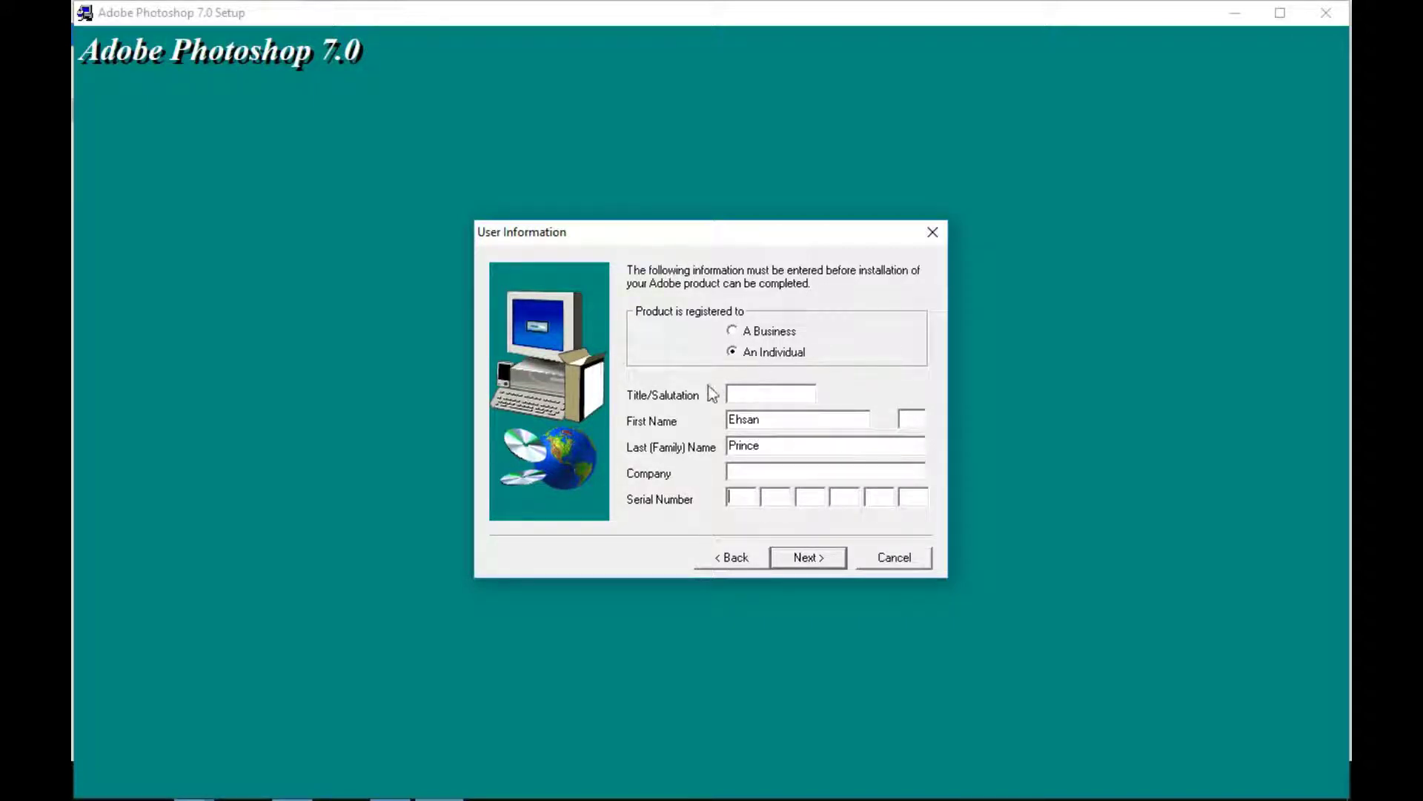
Try to continue past the user information page with the serial number left empty
{"action": "left_click", "coordinate": [809, 564]}
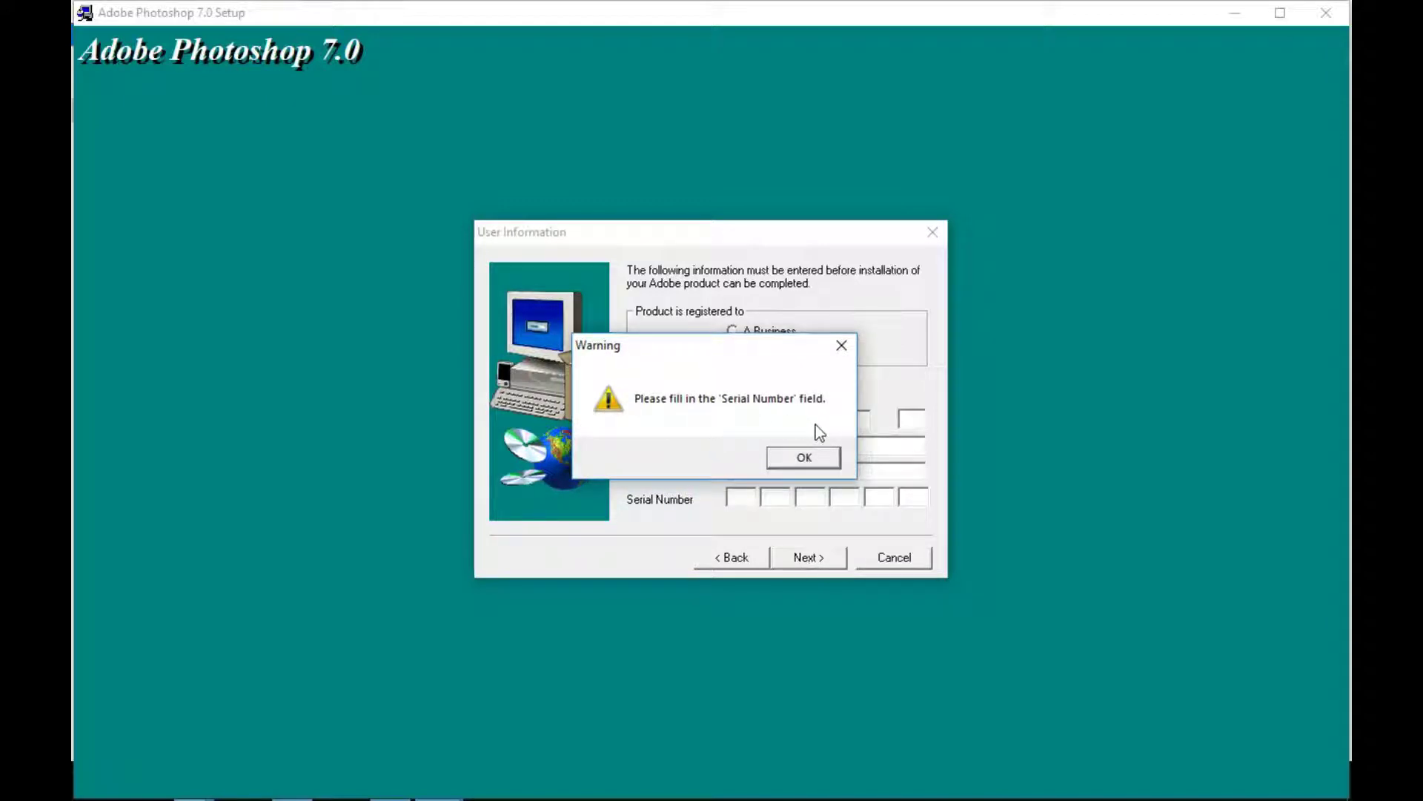
{"action": "left_click", "coordinate": [824, 455]}
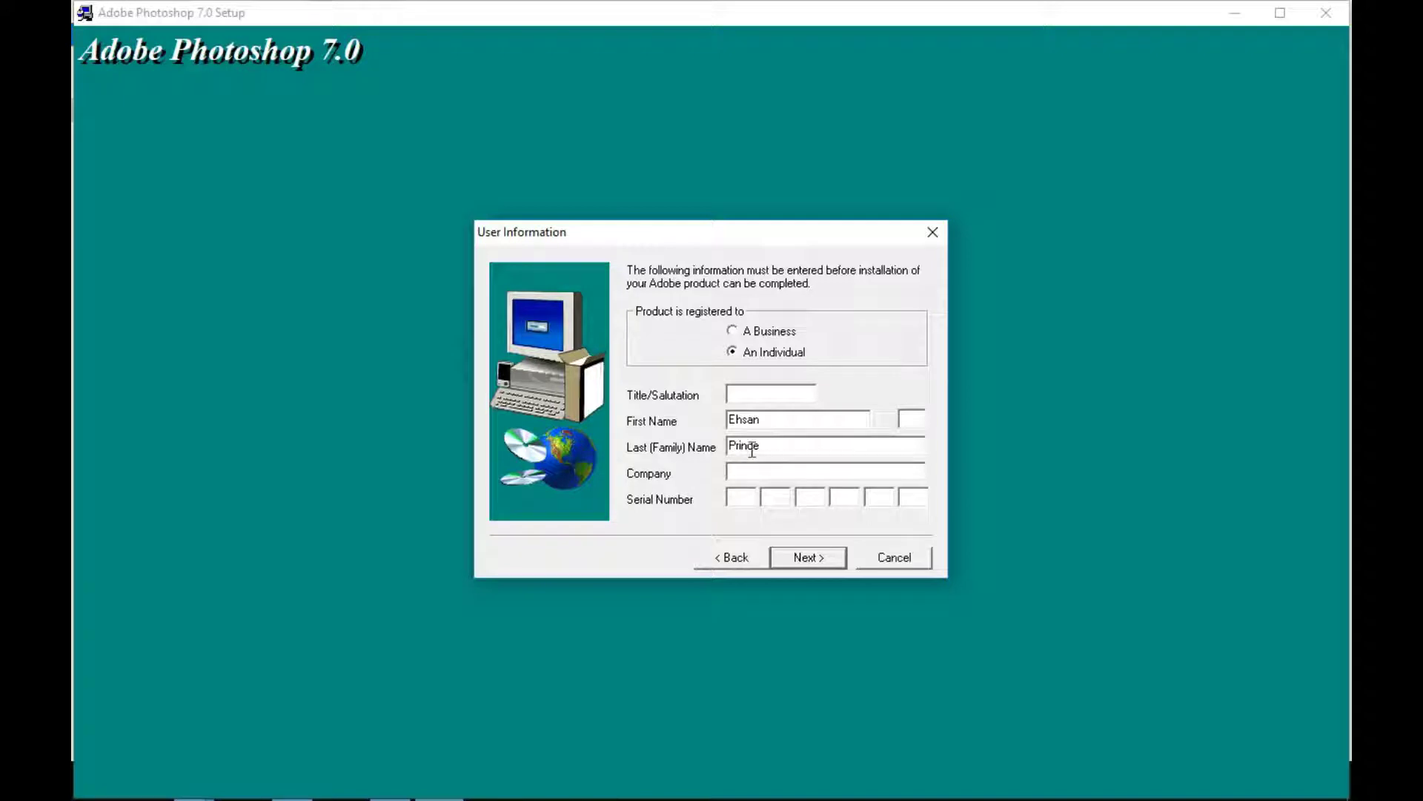
{"action": "double_click", "coordinate": [776, 419]}
{"action": "key", "text": "Tab"}
{"action": "left_click", "coordinate": [729, 445]}
{"action": "left_click", "coordinate": [1266, 36]}
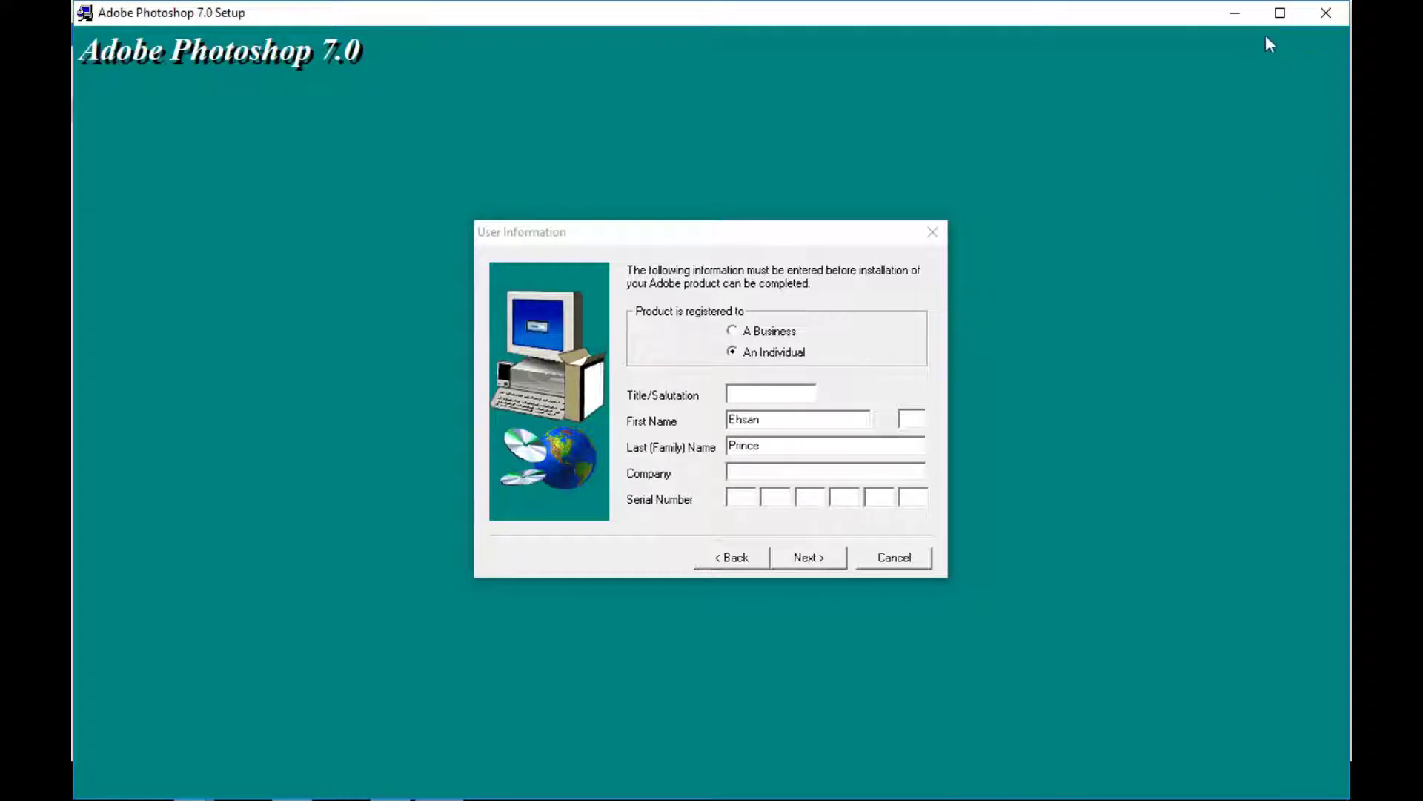
Minimize the Photoshop installer and open the Serial text document from the setup folder
{"action": "left_click", "coordinate": [1249, 13]}
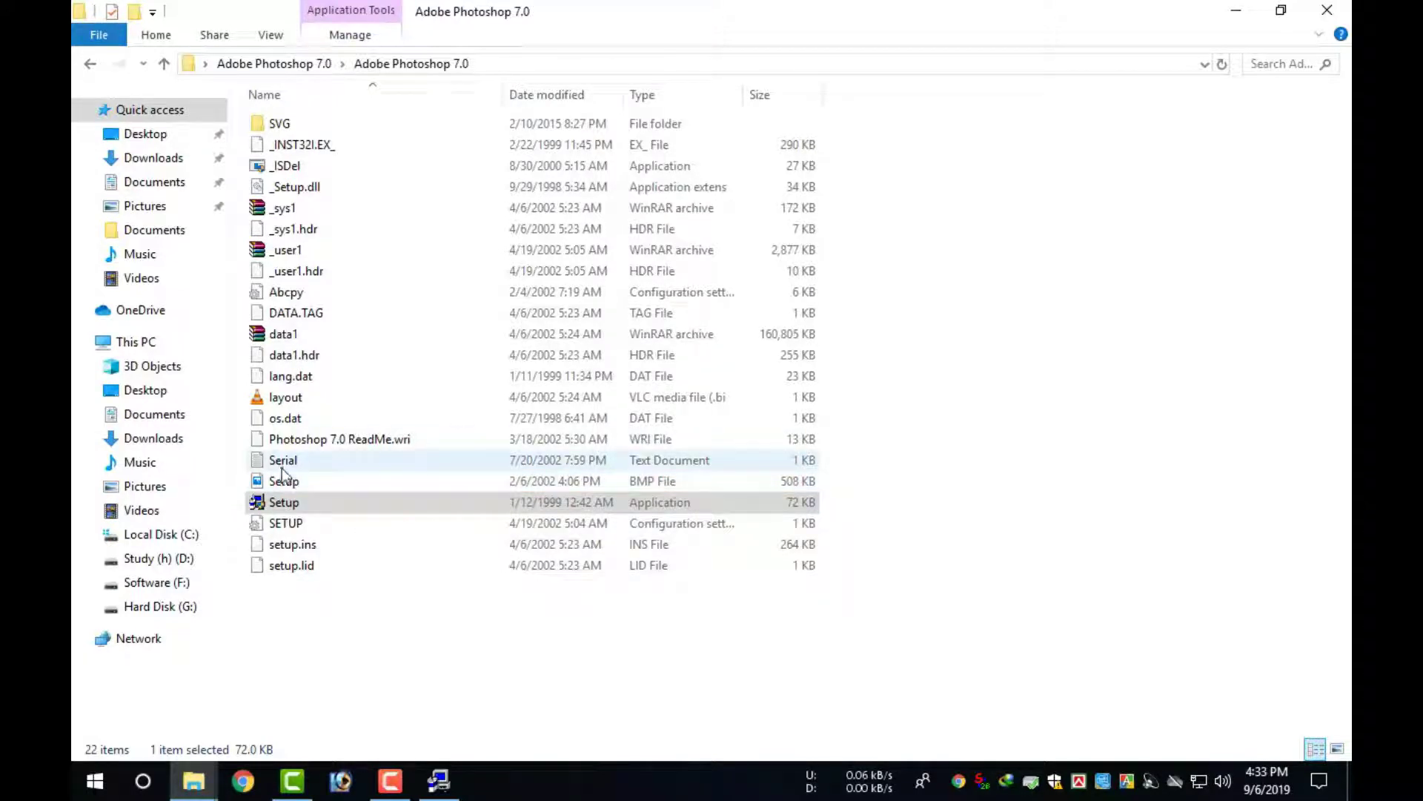
{"action": "left_click", "coordinate": [348, 462]}
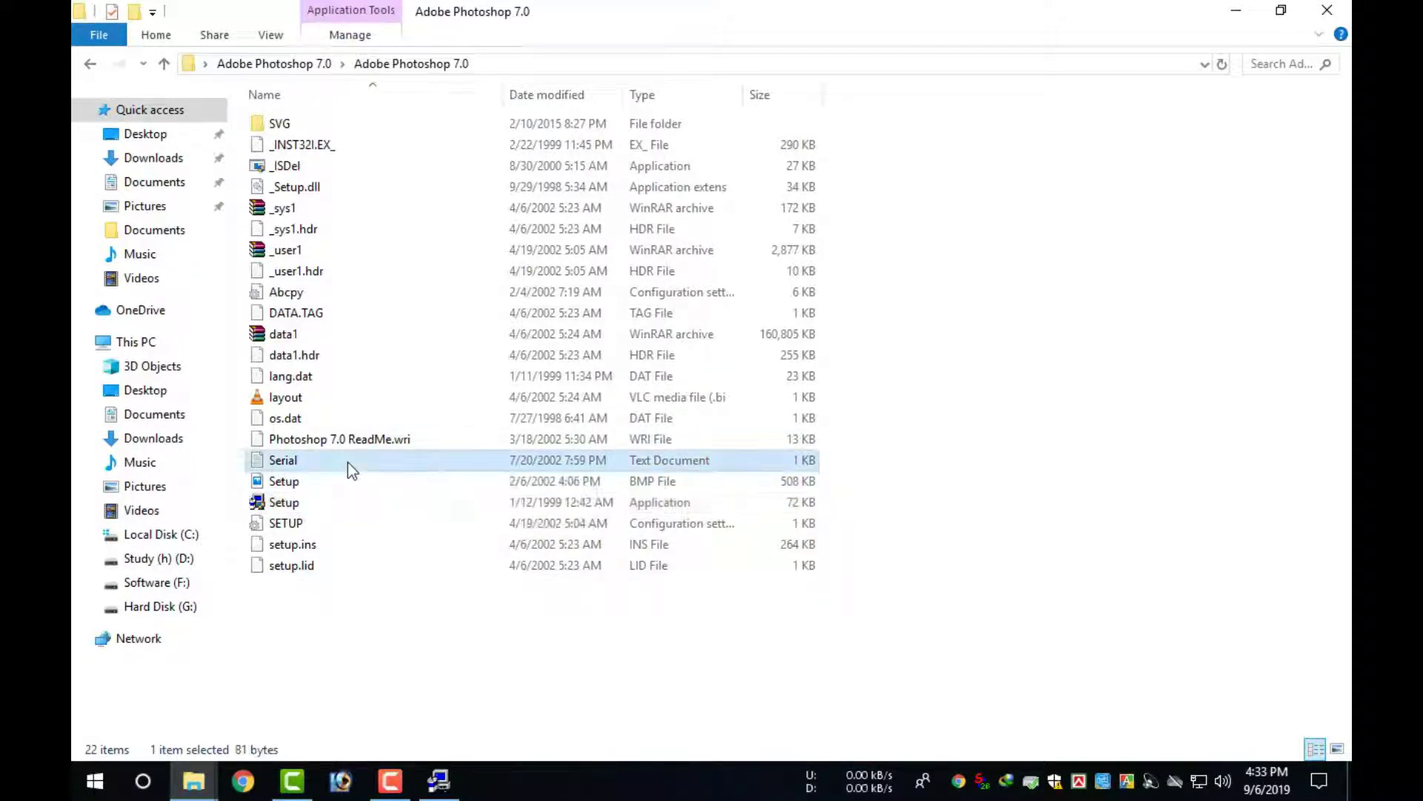
{"action": "double_click", "coordinate": [349, 461]}
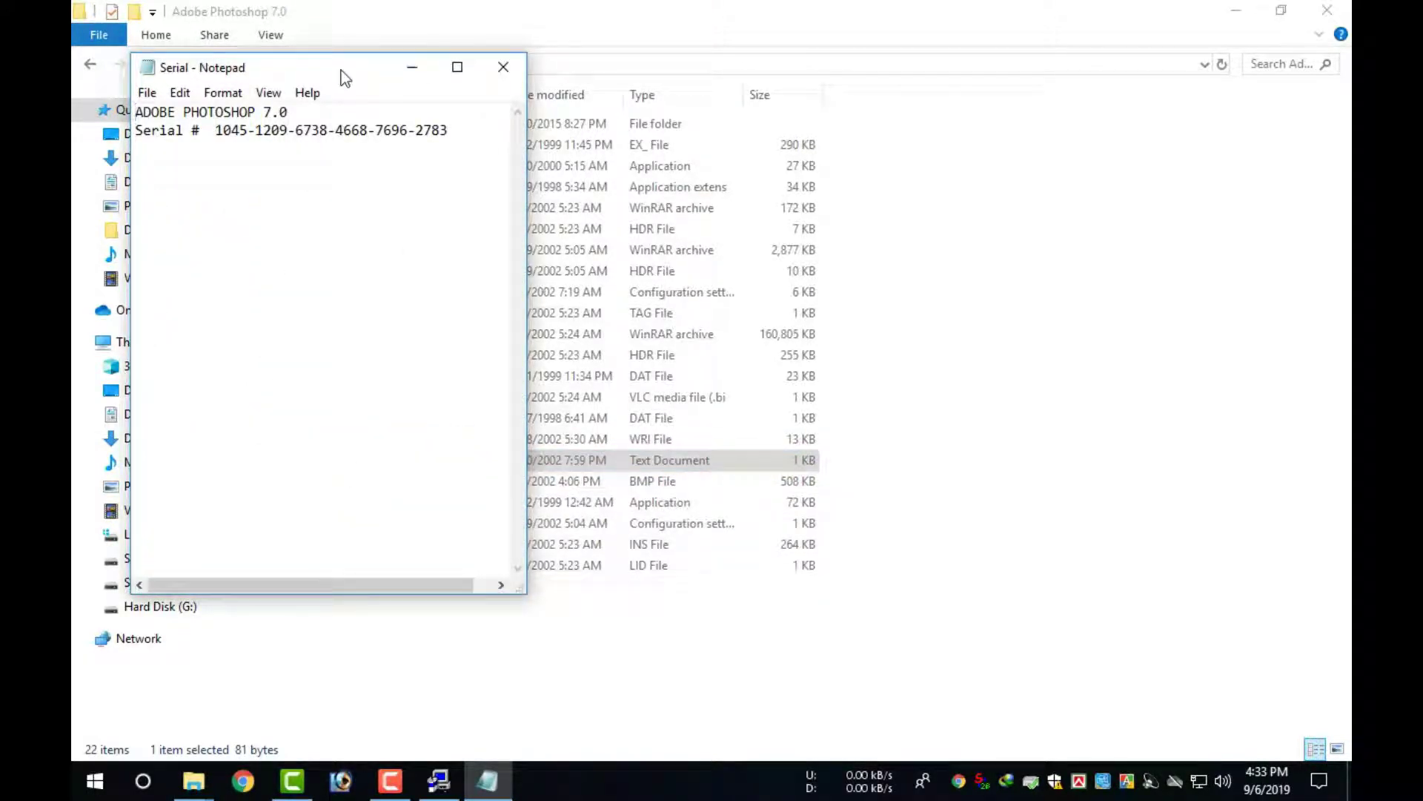
{"action": "left_click_drag", "start_coordinate": [343, 74], "coordinate": [506, 66]}
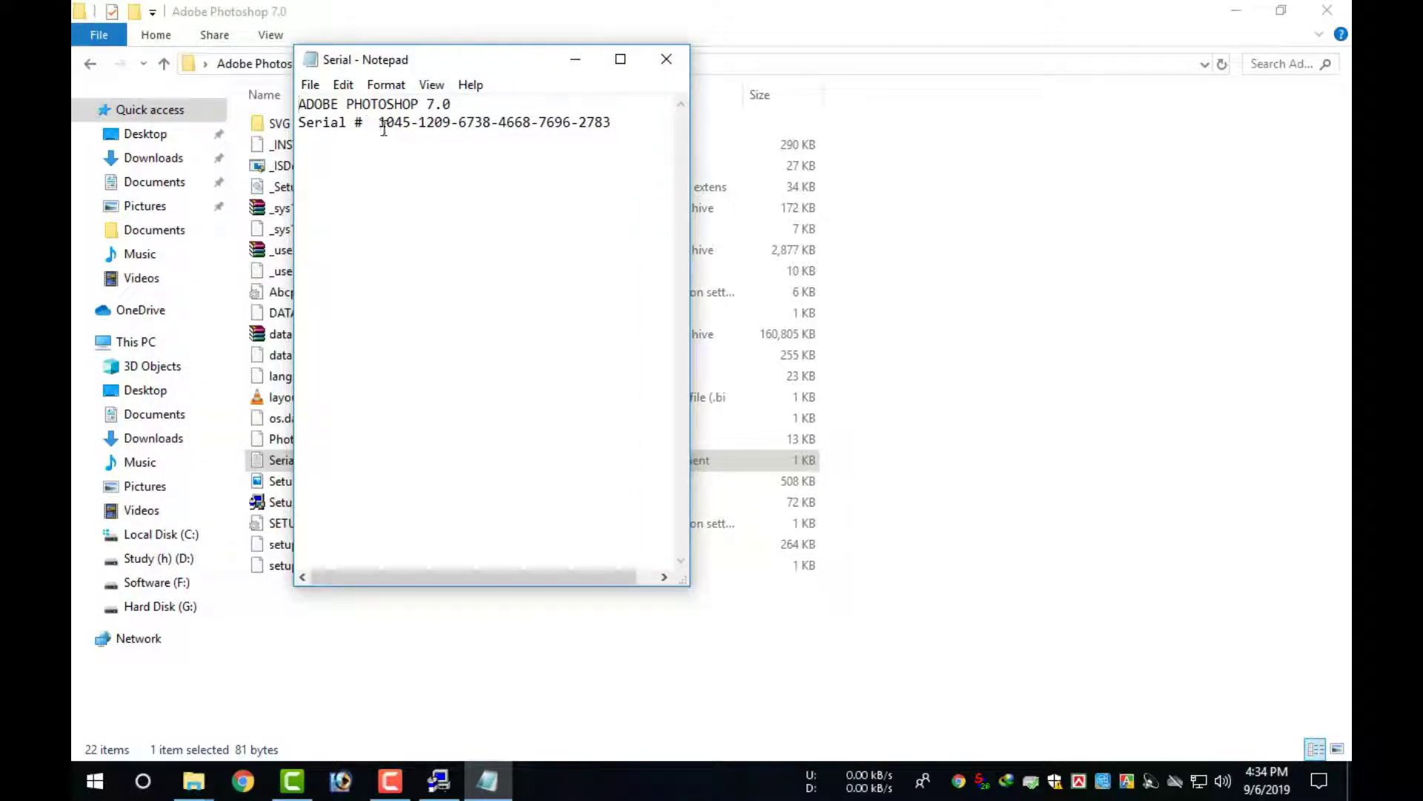
{"action": "left_click_drag", "start_coordinate": [385, 126], "coordinate": [592, 110]}
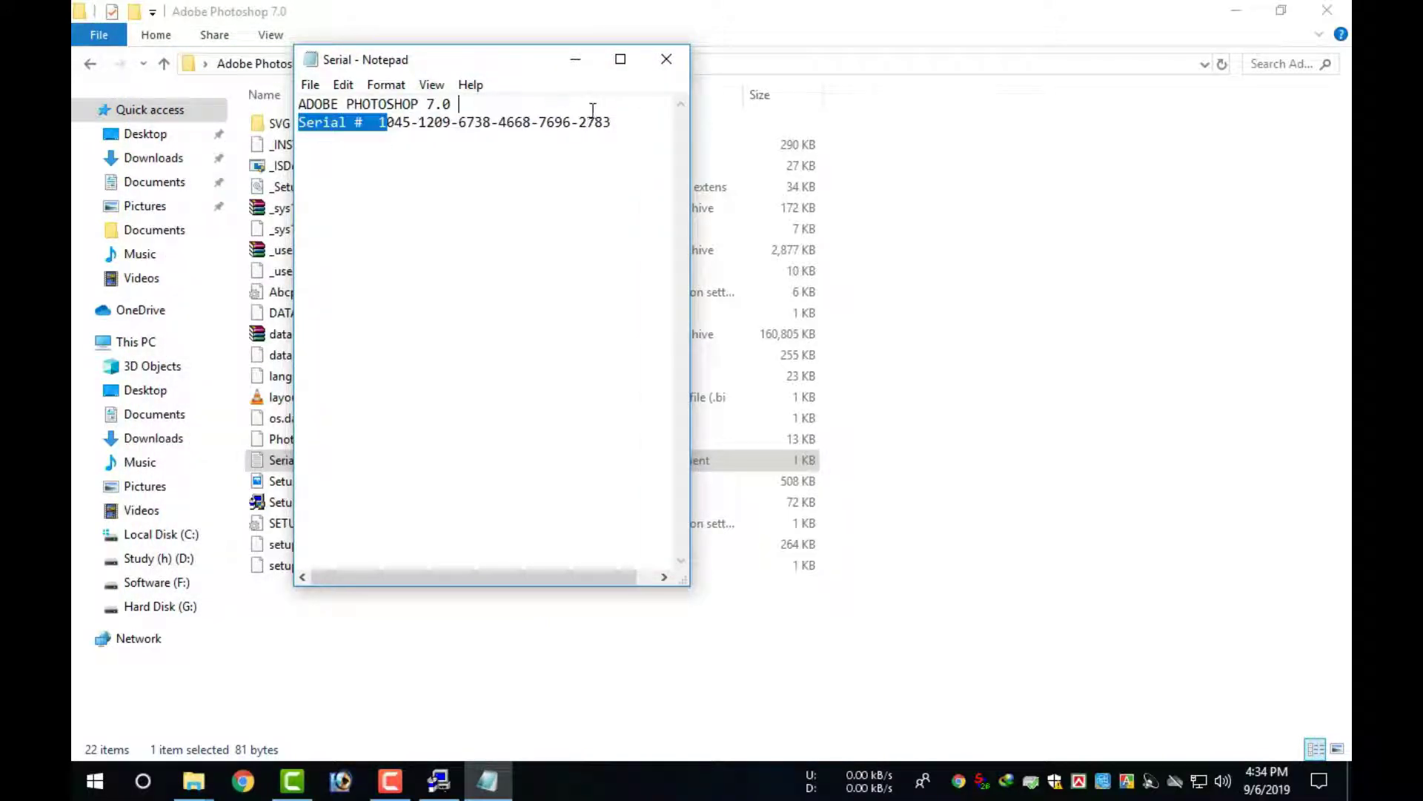
{"action": "left_click", "coordinate": [466, 207]}
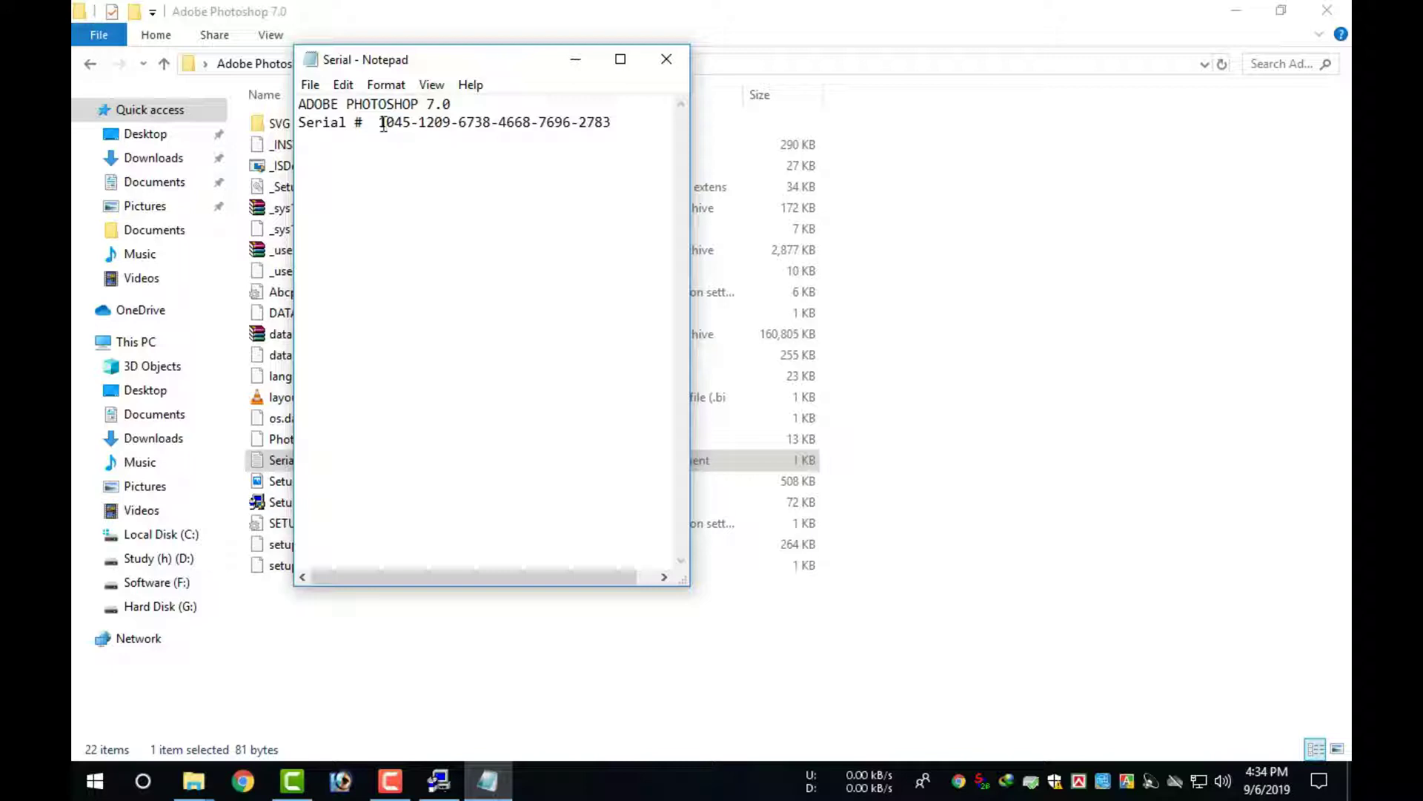
Copy the first and second groups of the serial number from the text document into the installer's first two serial number boxes
{"action": "left_click_drag", "start_coordinate": [384, 125], "coordinate": [416, 139]}
{"action": "key", "text": "ctrl+c"}
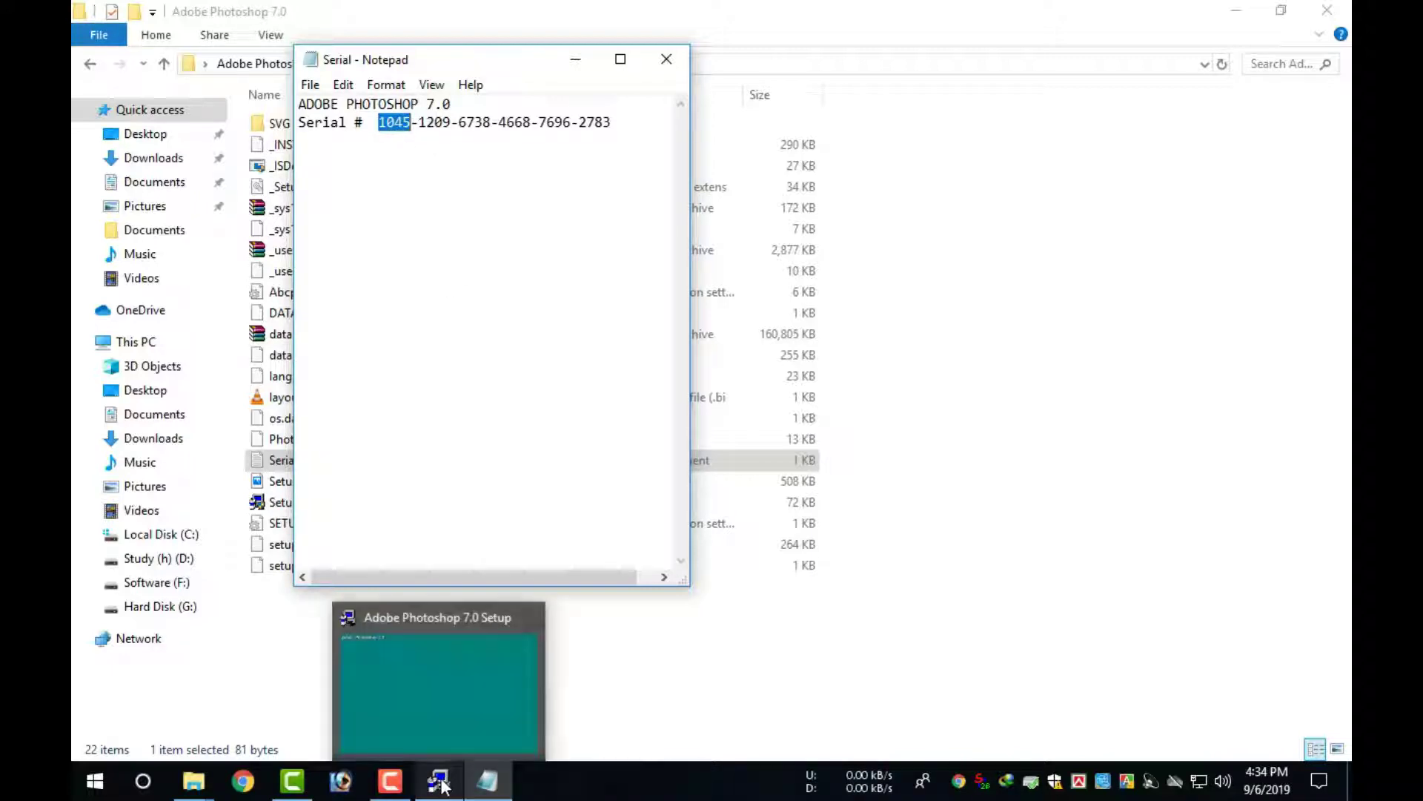
{"action": "left_click", "coordinate": [469, 786]}
{"action": "left_click", "coordinate": [742, 498]}
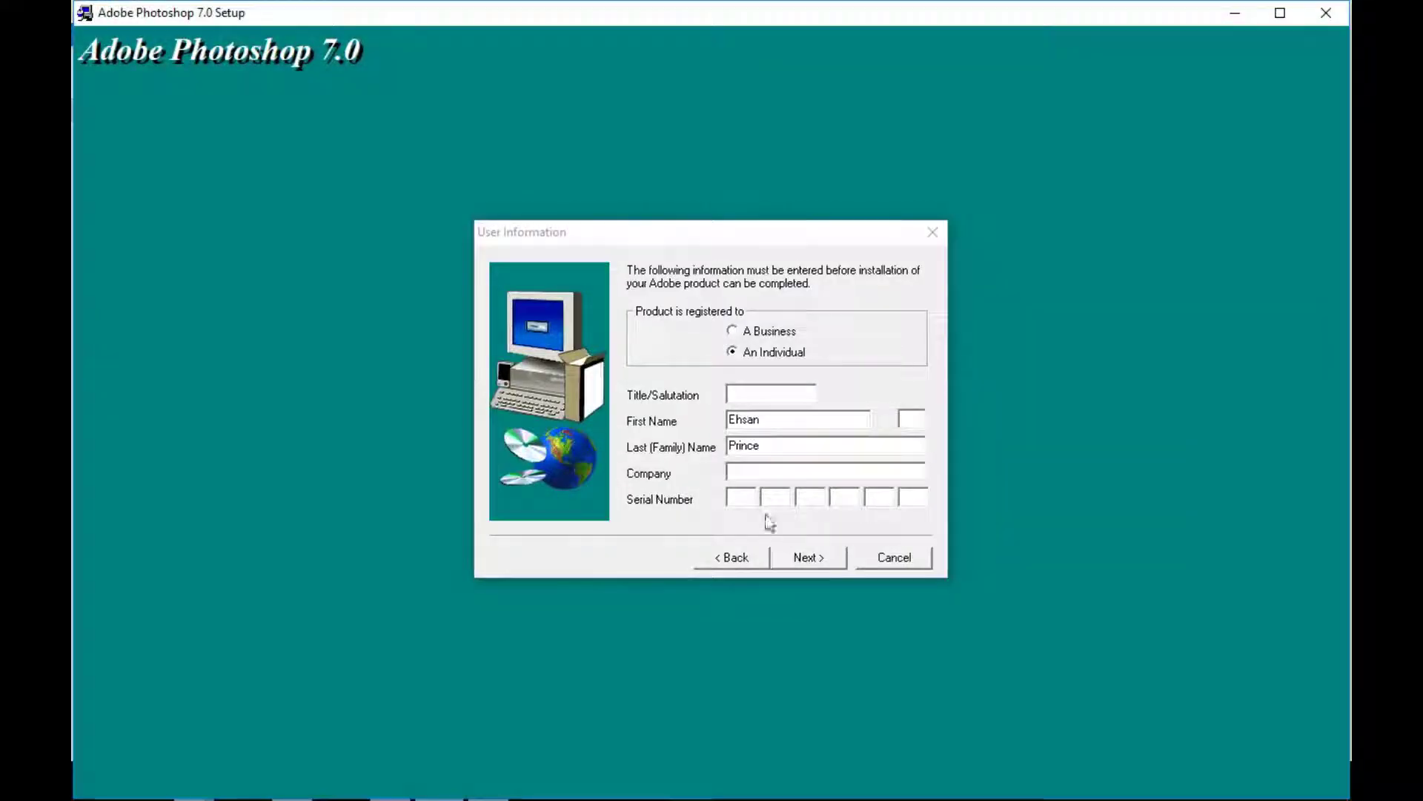
{"action": "key", "text": "ctrl+v"}
{"action": "left_click", "coordinate": [1234, 12]}
{"action": "left_click_drag", "start_coordinate": [419, 125], "coordinate": [610, 122]}
{"action": "left_click", "coordinate": [450, 783]}
{"action": "left_click", "coordinate": [776, 500]}
{"action": "key", "text": "ctrl+v"}
Copy the third and fourth groups of the serial number from the text document into the matching installer boxes
{"action": "left_click", "coordinate": [1235, 11]}
{"action": "key", "text": "ctrl+c"}
{"action": "left_click", "coordinate": [449, 783]}
{"action": "left_click", "coordinate": [809, 497]}
{"action": "key", "text": "ctrl+v"}
{"action": "left_click", "coordinate": [1234, 11]}
{"action": "key", "text": "ctrl+c"}
{"action": "left_click", "coordinate": [449, 783]}
{"action": "left_click", "coordinate": [845, 495]}
{"action": "key", "text": "ctrl+v"}
Copy the fifth and sixth groups of the serial number into the last two boxes to complete the serial number field
{"action": "left_click", "coordinate": [1235, 11]}
{"action": "key", "text": "ctrl+c"}
{"action": "left_click", "coordinate": [449, 783]}
{"action": "left_click", "coordinate": [880, 496]}
{"action": "key", "text": "ctrl+v"}
{"action": "left_click", "coordinate": [1234, 11]}
{"action": "key", "text": "ctrl+c"}
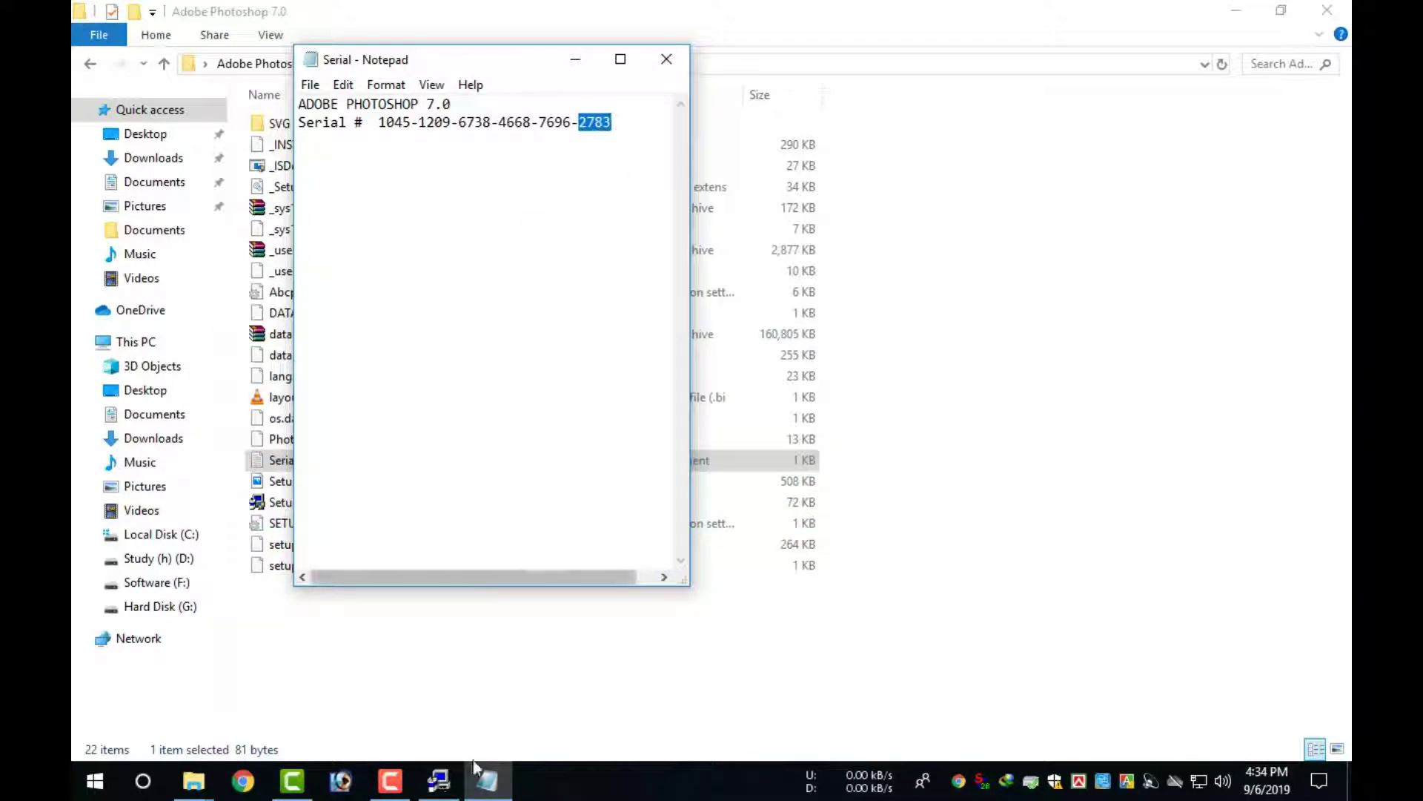
{"action": "left_click", "coordinate": [449, 783]}
{"action": "left_click", "coordinate": [913, 496]}
{"action": "key", "text": "ctrl+v"}
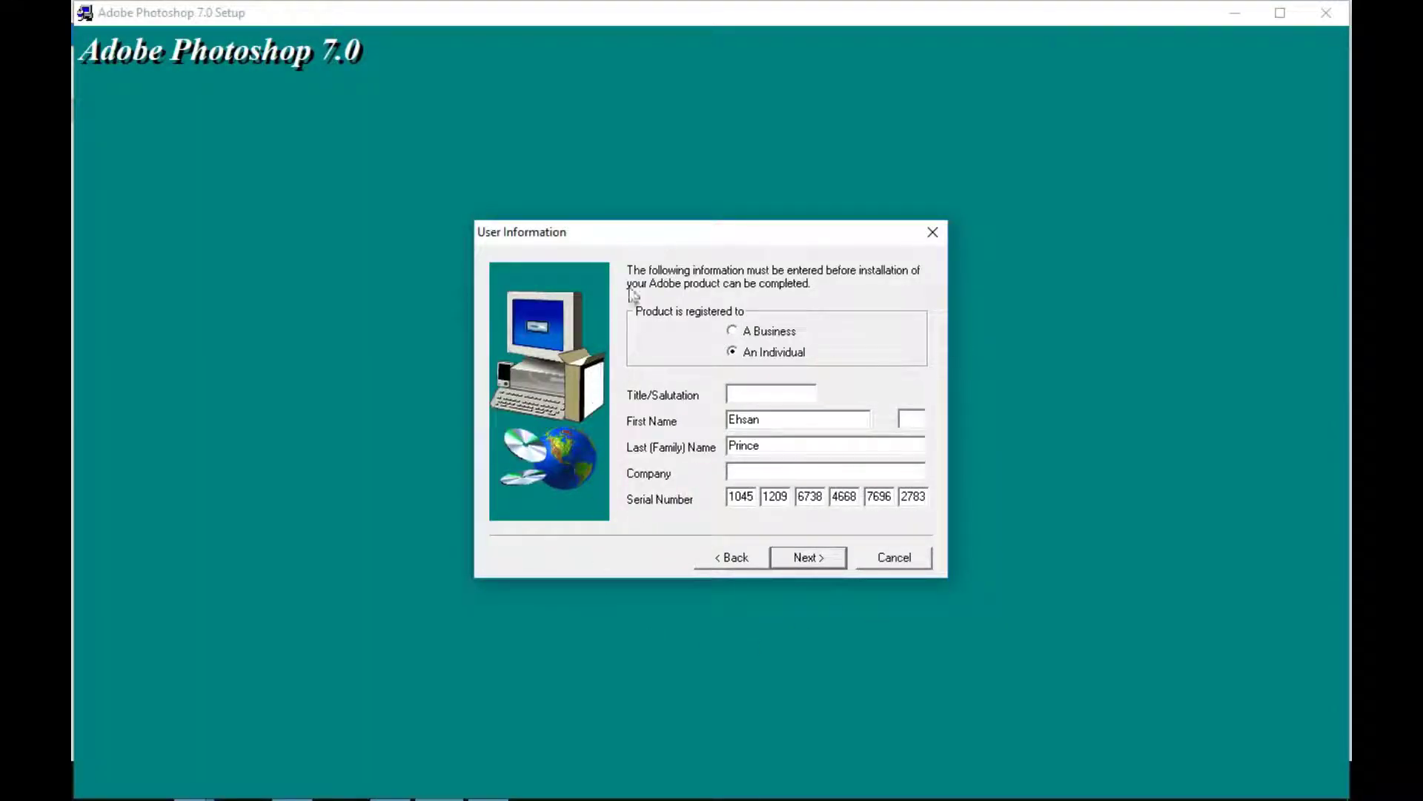
Confirm the registration information and complete a Typical installation with the default destination folder and file types, without displaying the ReadMe file
{"action": "left_click", "coordinate": [810, 560]}
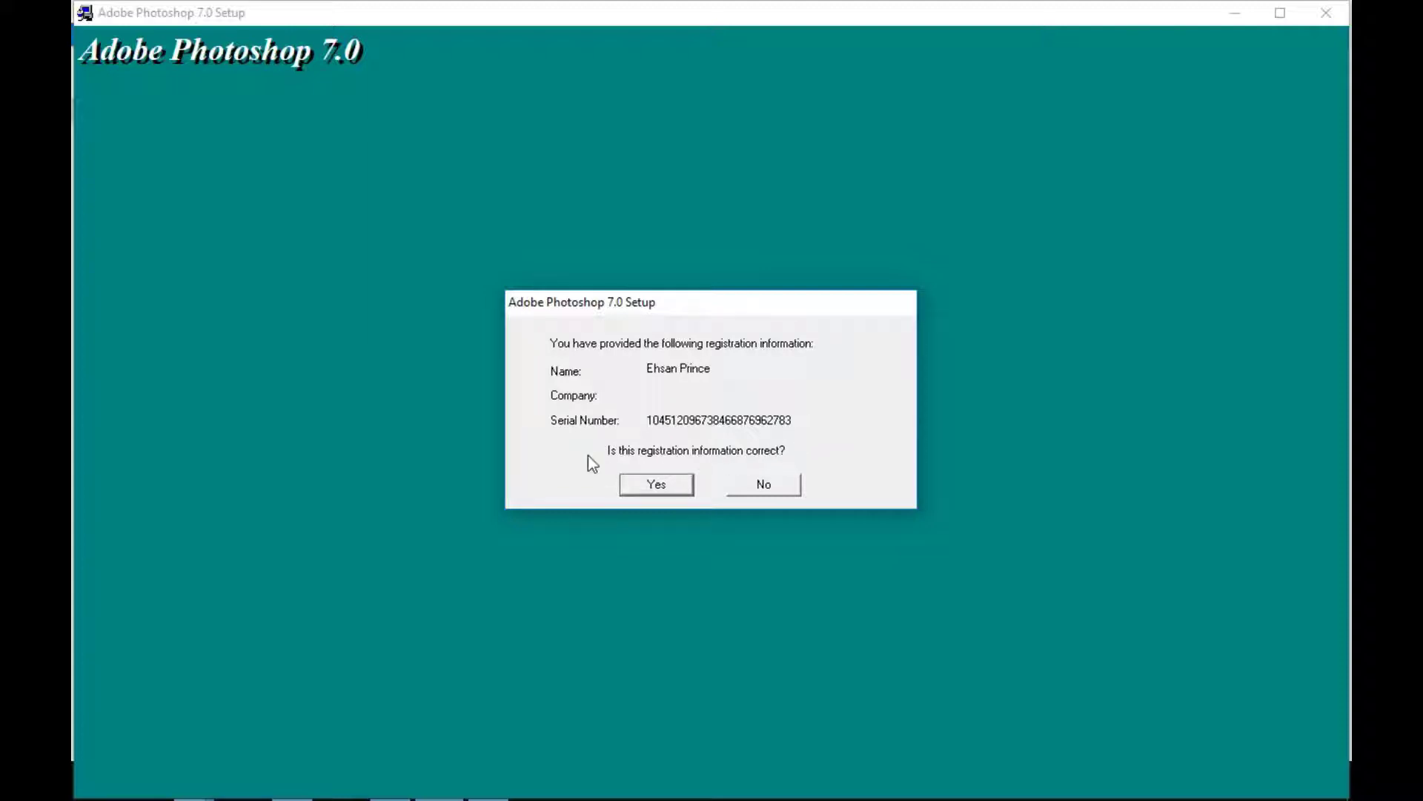
{"action": "left_click", "coordinate": [669, 485]}
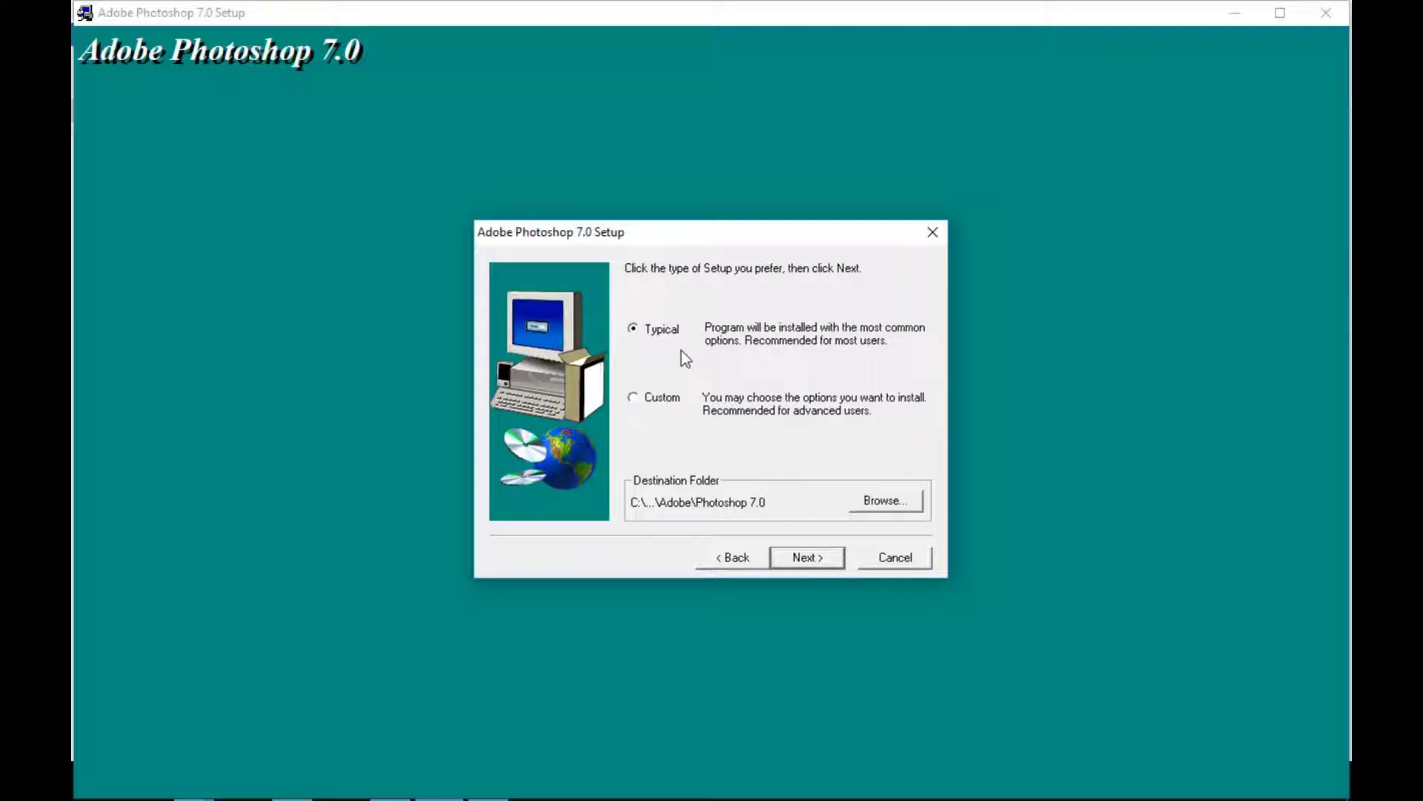
{"action": "left_click", "coordinate": [820, 566]}
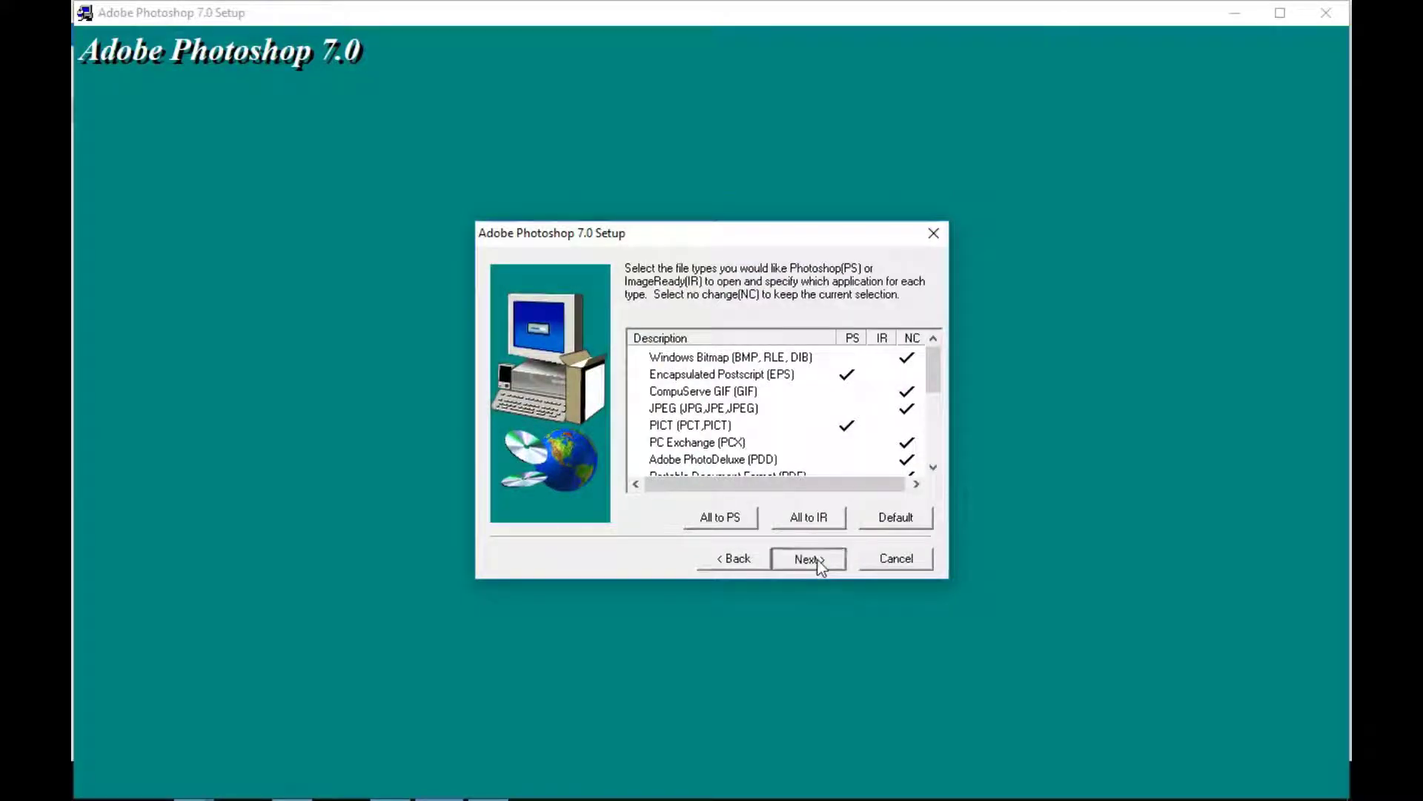
{"action": "left_click", "coordinate": [818, 562]}
{"action": "left_click", "coordinate": [817, 559]}
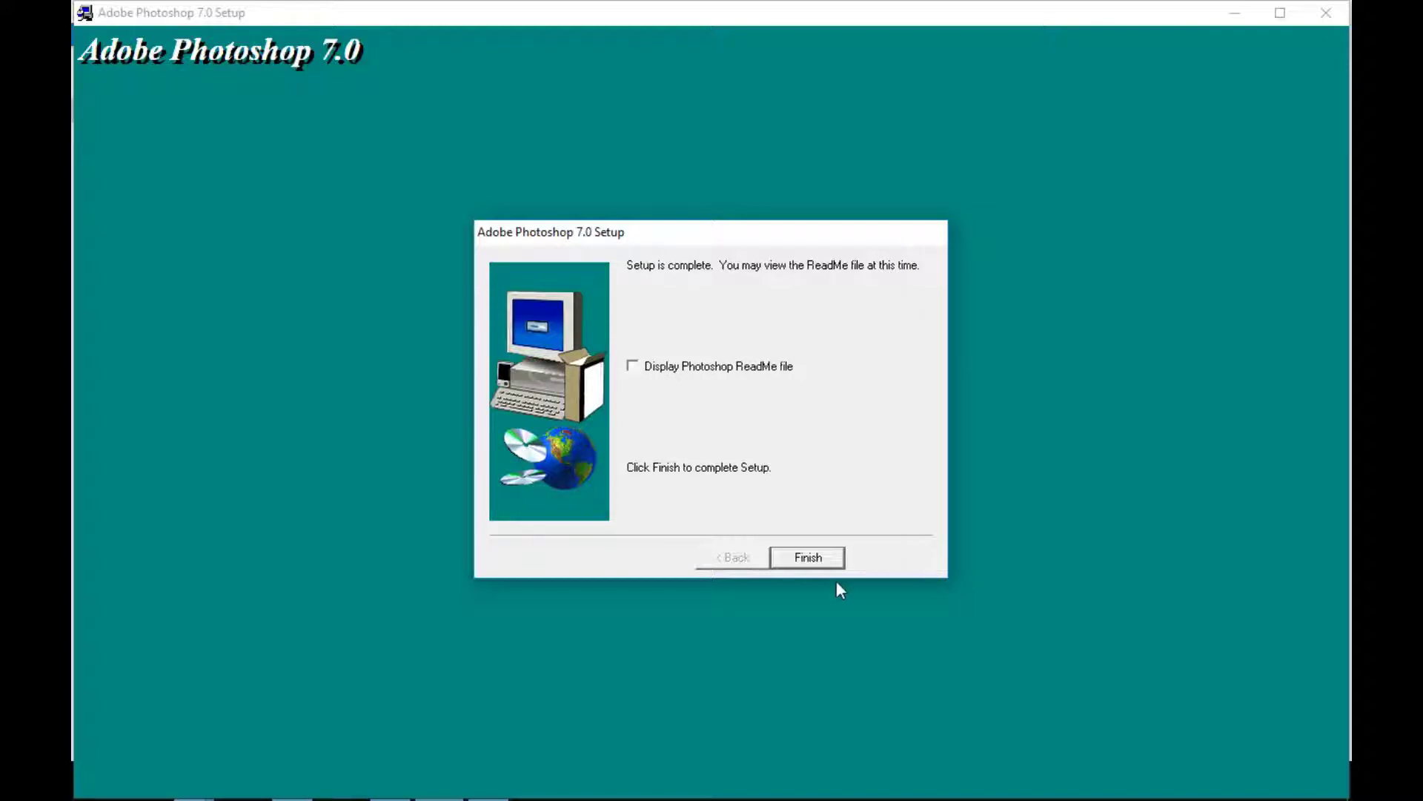
{"action": "left_click", "coordinate": [814, 560]}
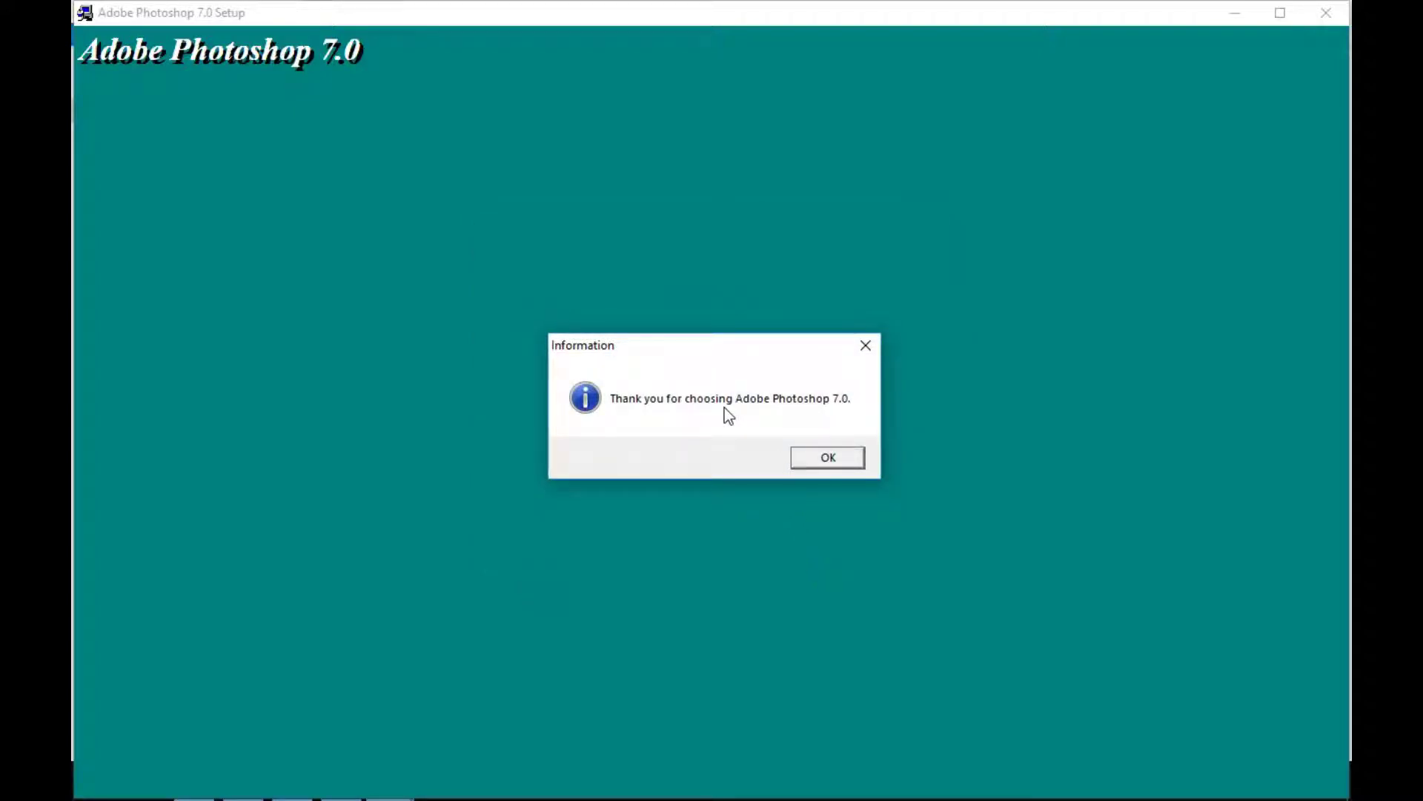
Acknowledge the installer's thank-you message and close the Adobe Photoshop 7.0 Setup window
{"action": "left_click", "coordinate": [829, 464]}
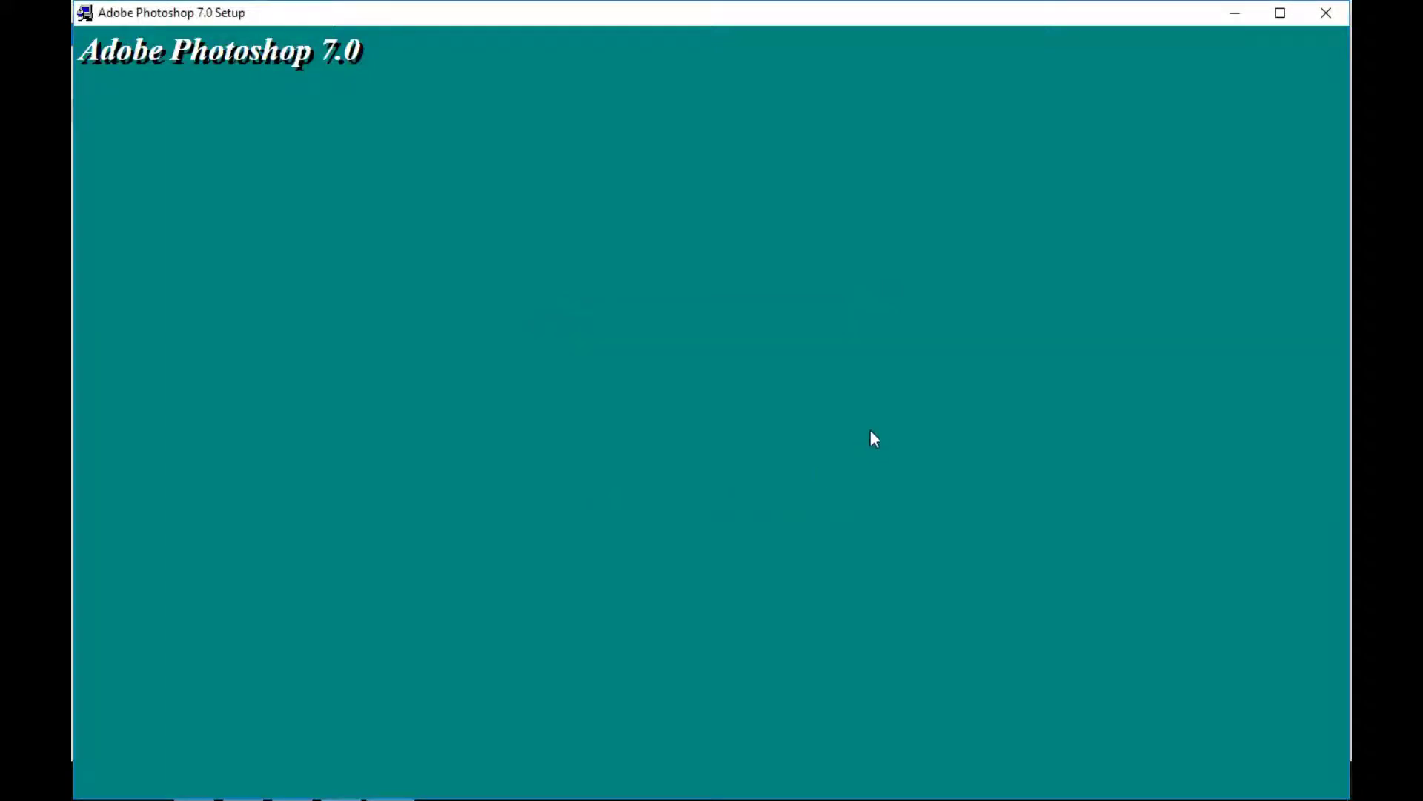
{"action": "left_click", "coordinate": [1342, 10]}
{"action": "left_click", "coordinate": [1327, 15]}
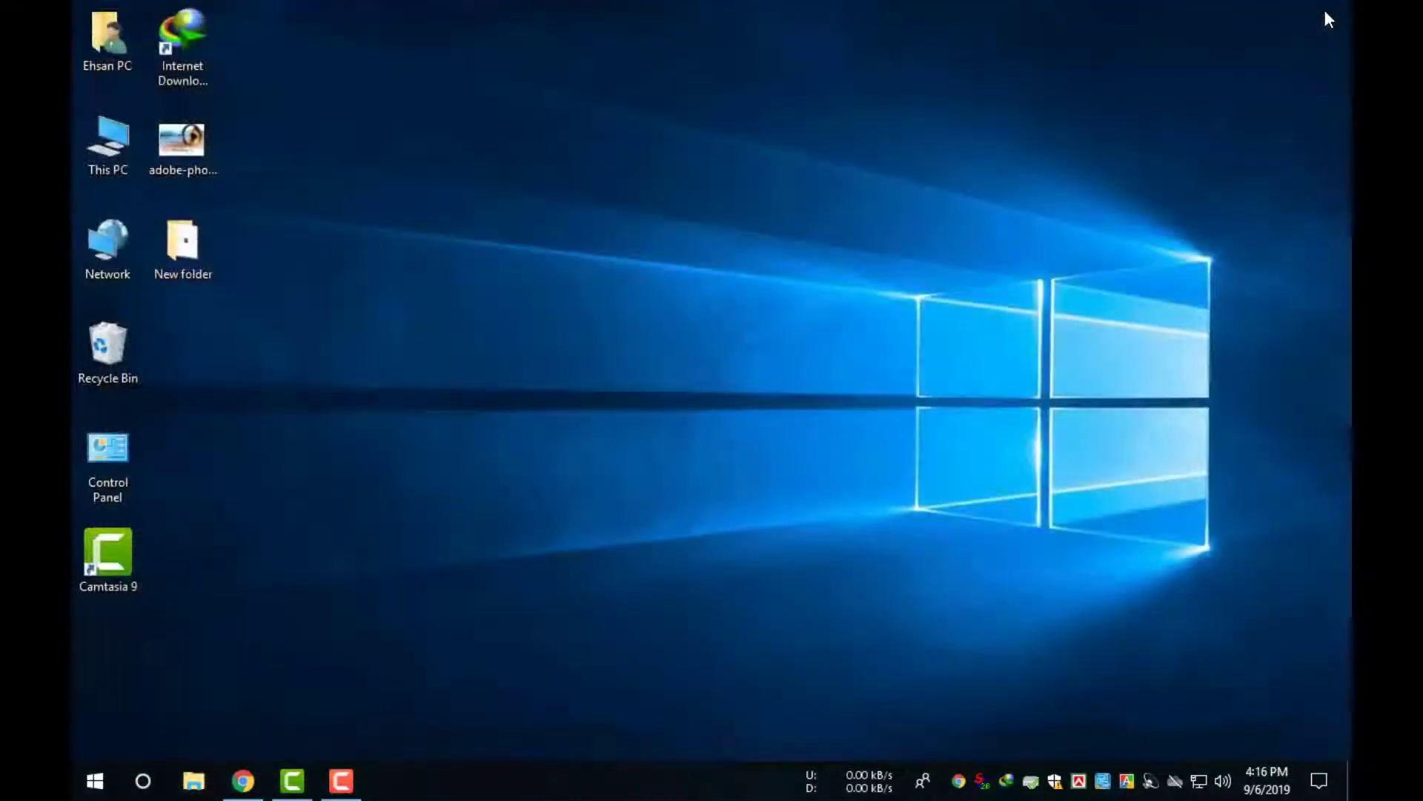
{"action": "right_click", "coordinate": [446, 157]}
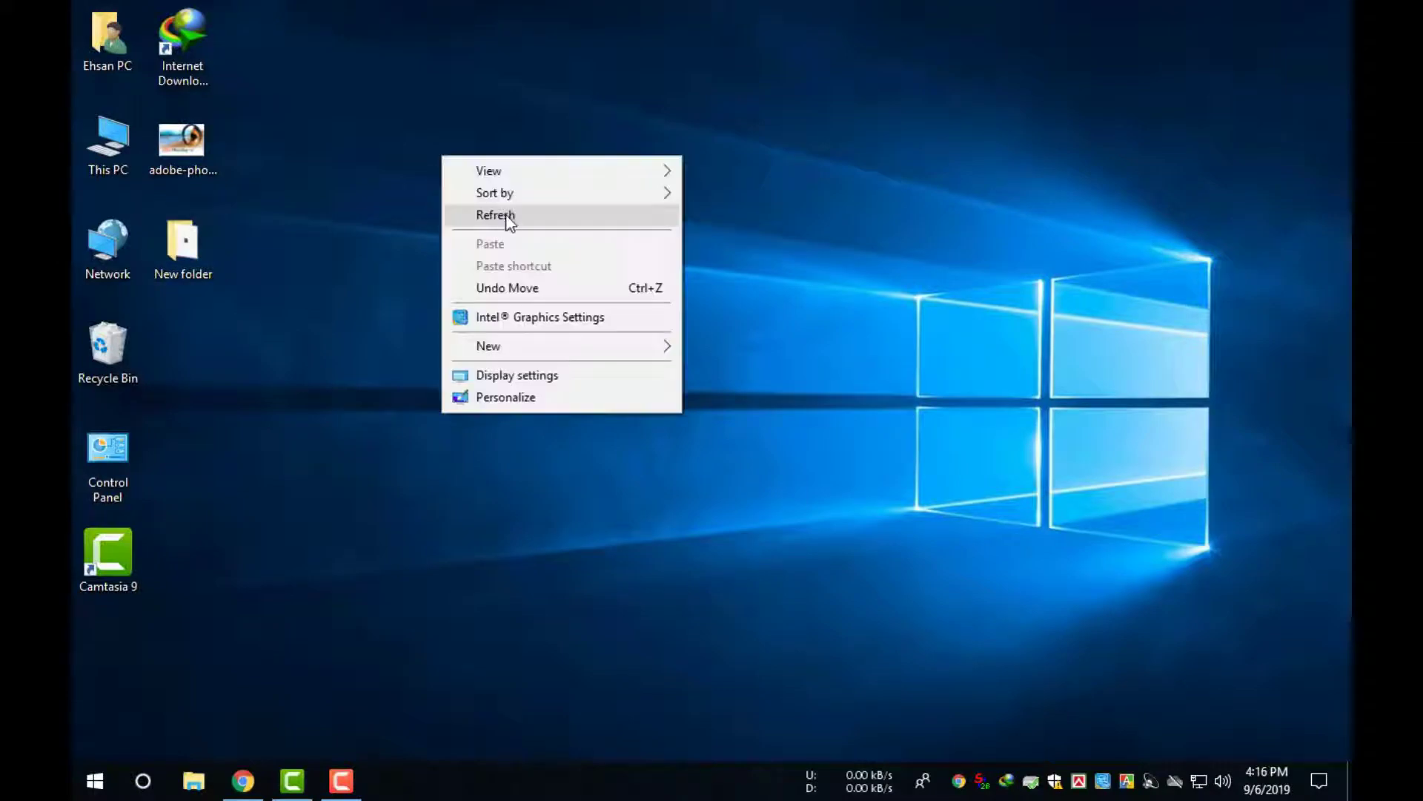
{"action": "left_click", "coordinate": [506, 212]}
{"action": "right_click", "coordinate": [483, 69]}
{"action": "left_click", "coordinate": [502, 121]}
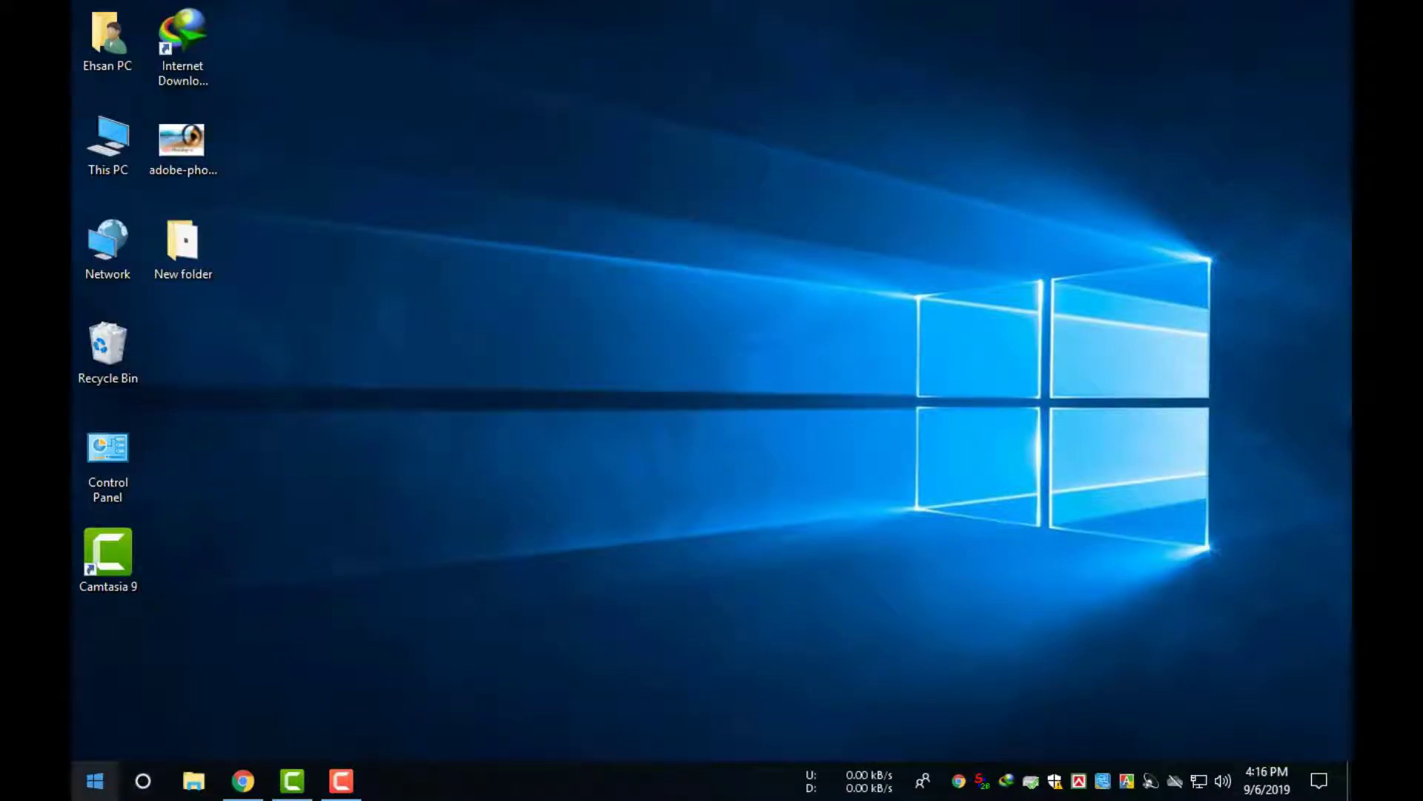
Pin the recently added Adobe Photoshop 7.0 program to the Windows taskbar
{"action": "left_click", "coordinate": [94, 780]}
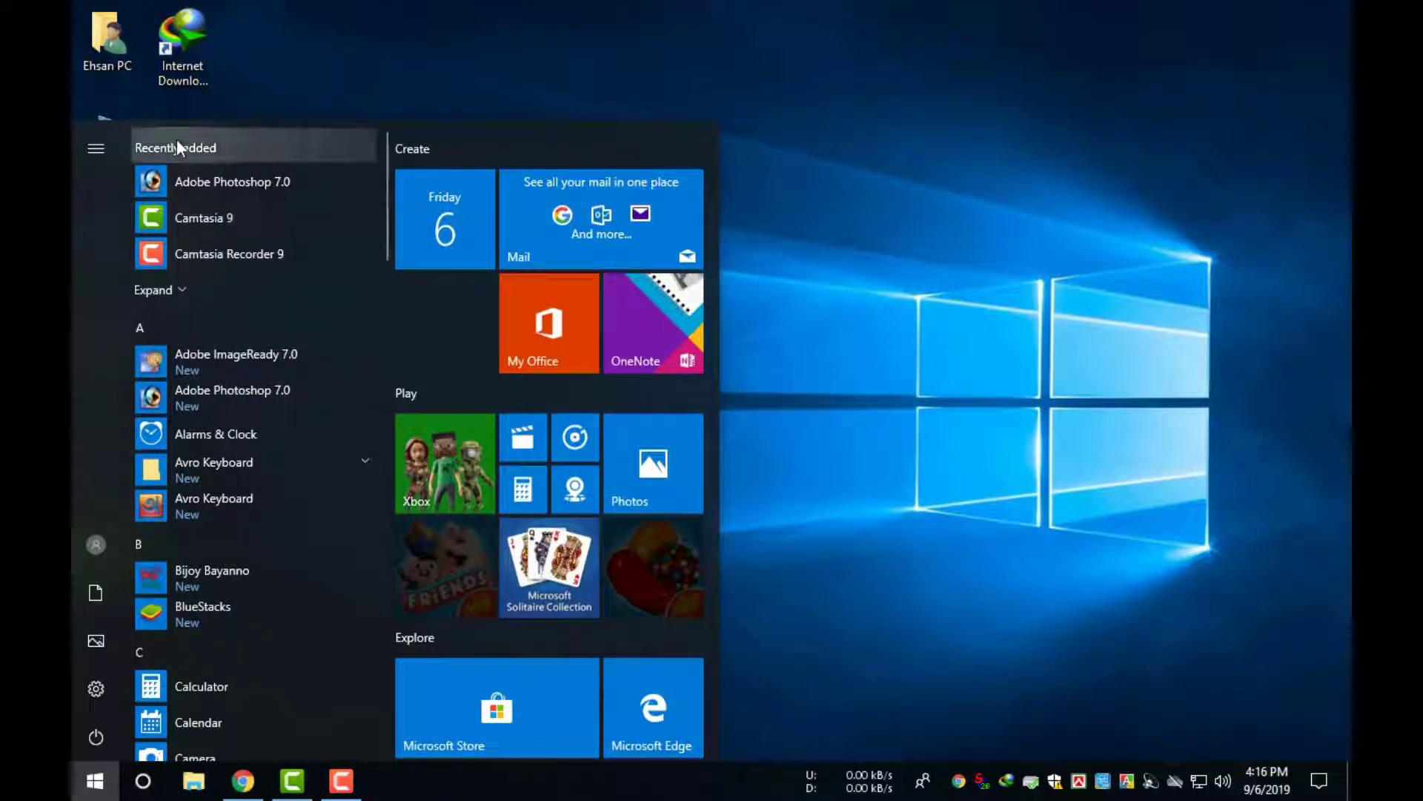
{"action": "left_click_drag", "start_coordinate": [172, 178], "coordinate": [424, 788]}
{"action": "left_click", "coordinate": [910, 457]}
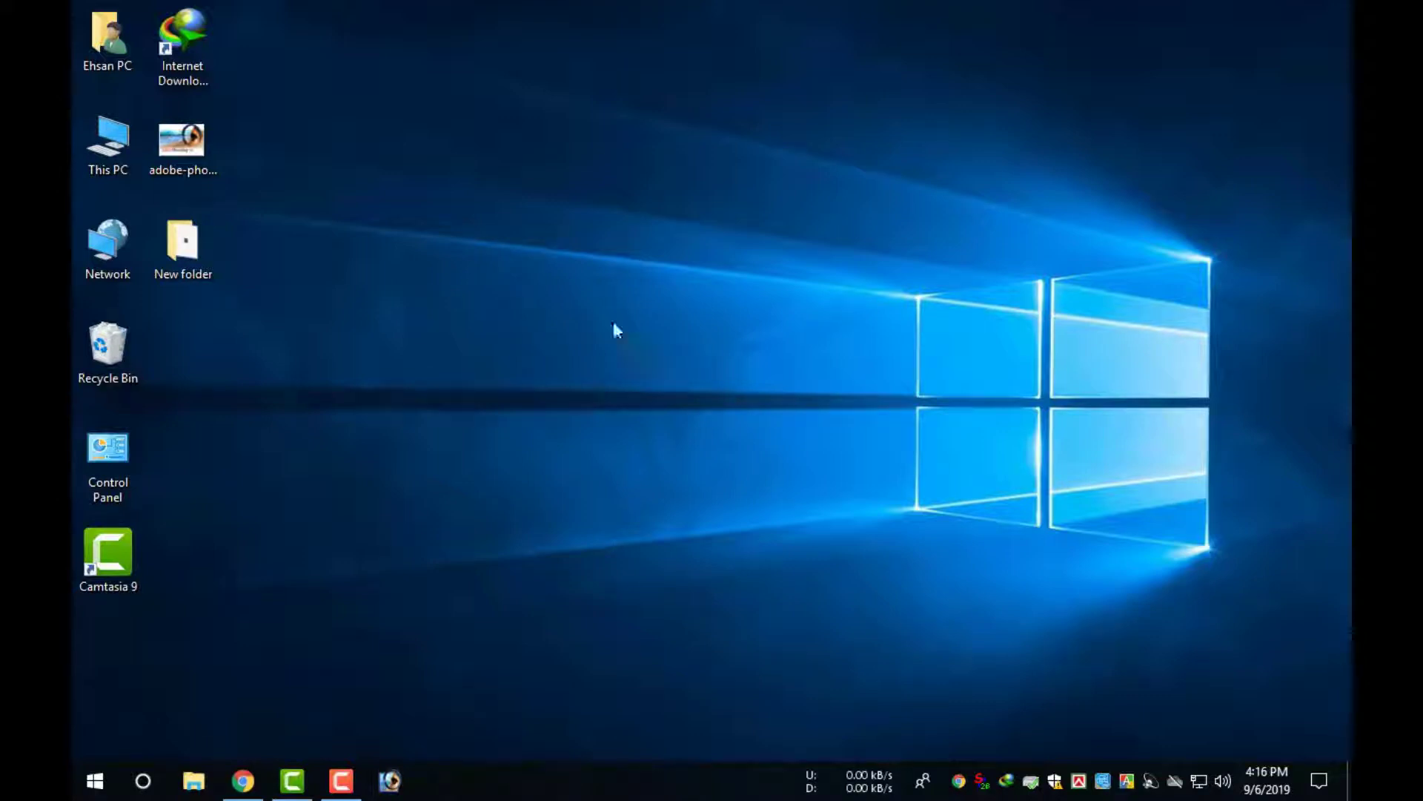
{"action": "right_click", "coordinate": [418, 65]}
{"action": "left_click", "coordinate": [480, 127]}
{"action": "right_click", "coordinate": [480, 127]}
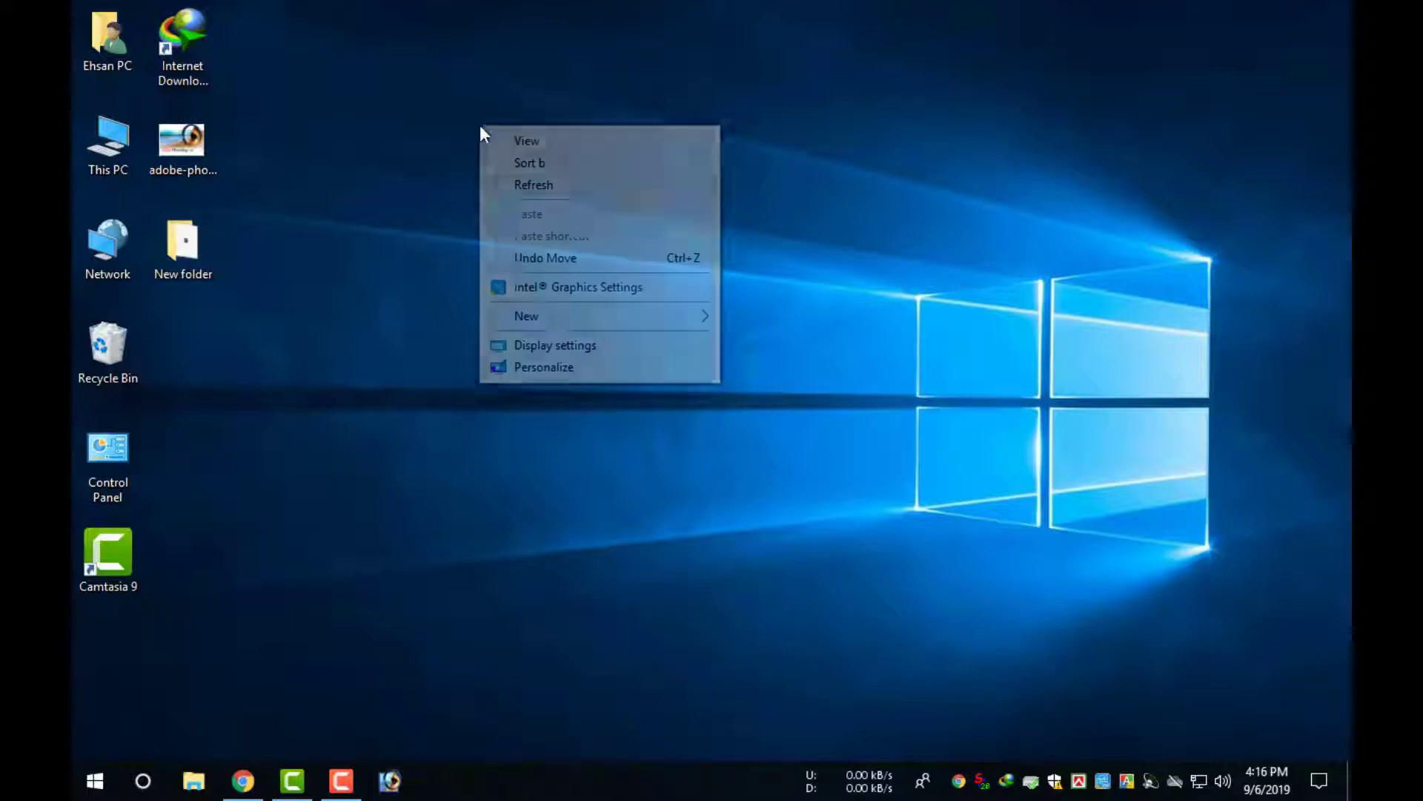
{"action": "left_click", "coordinate": [574, 189]}
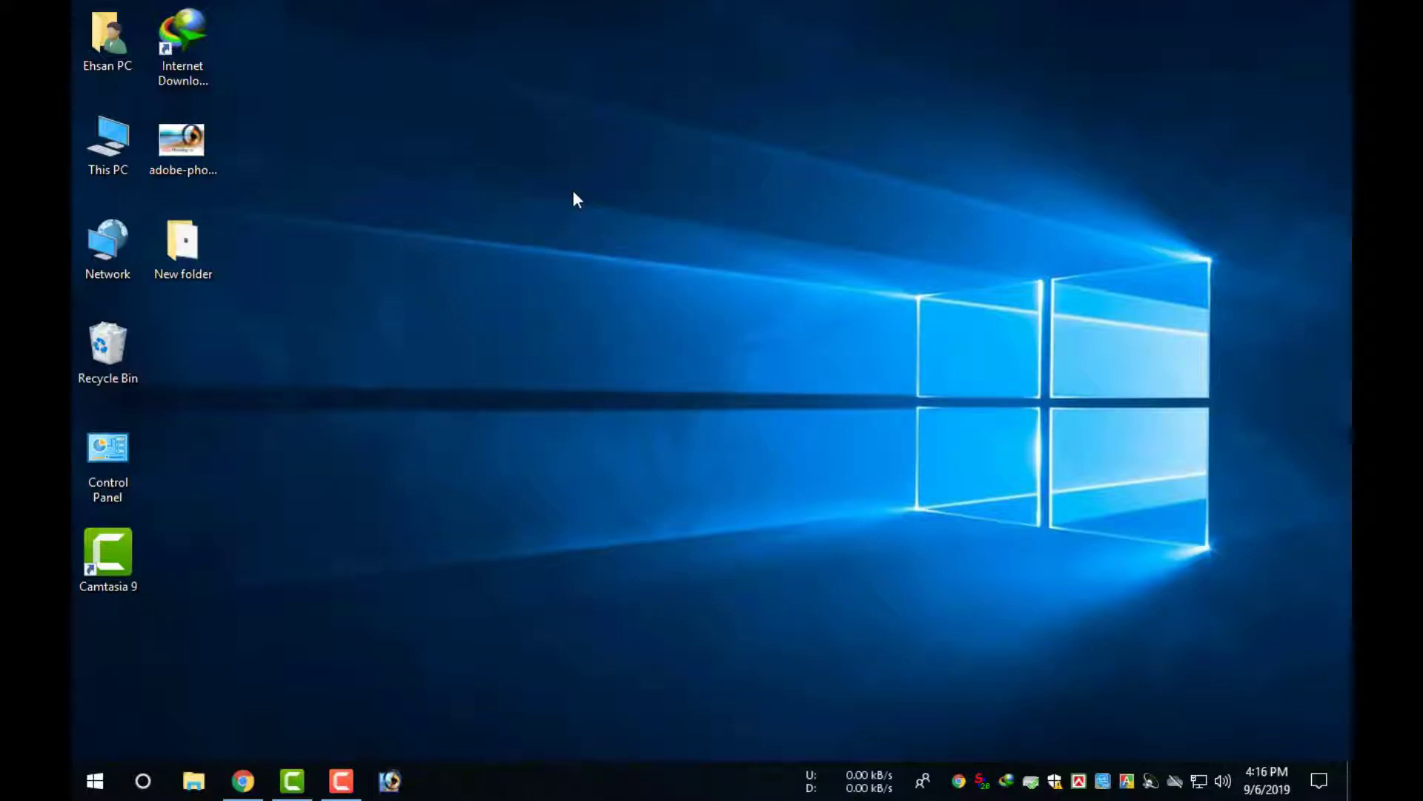
Launch Adobe Photoshop 7.0 from its pinned shortcut and maximize its window
{"action": "left_click", "coordinate": [389, 785]}
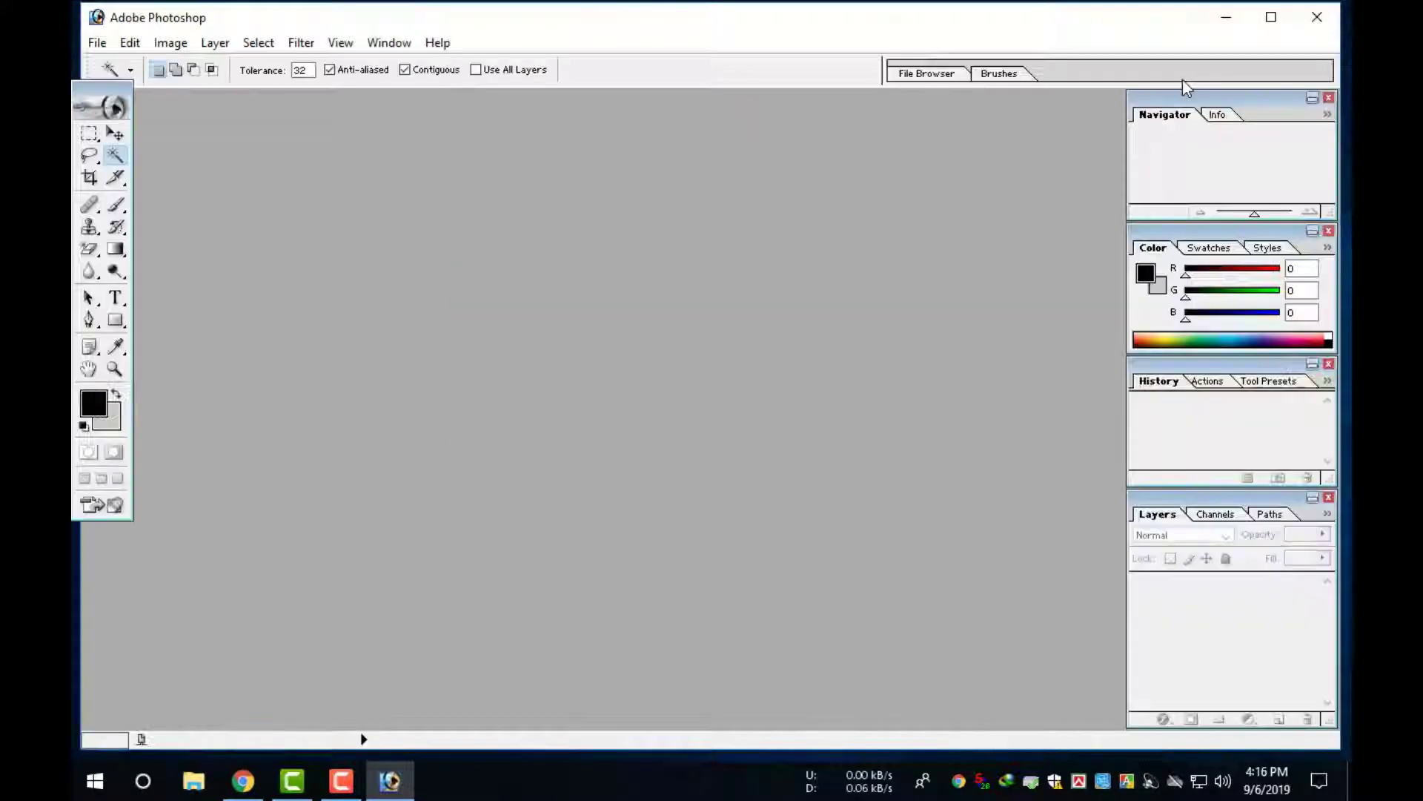
{"action": "left_click", "coordinate": [1271, 17]}
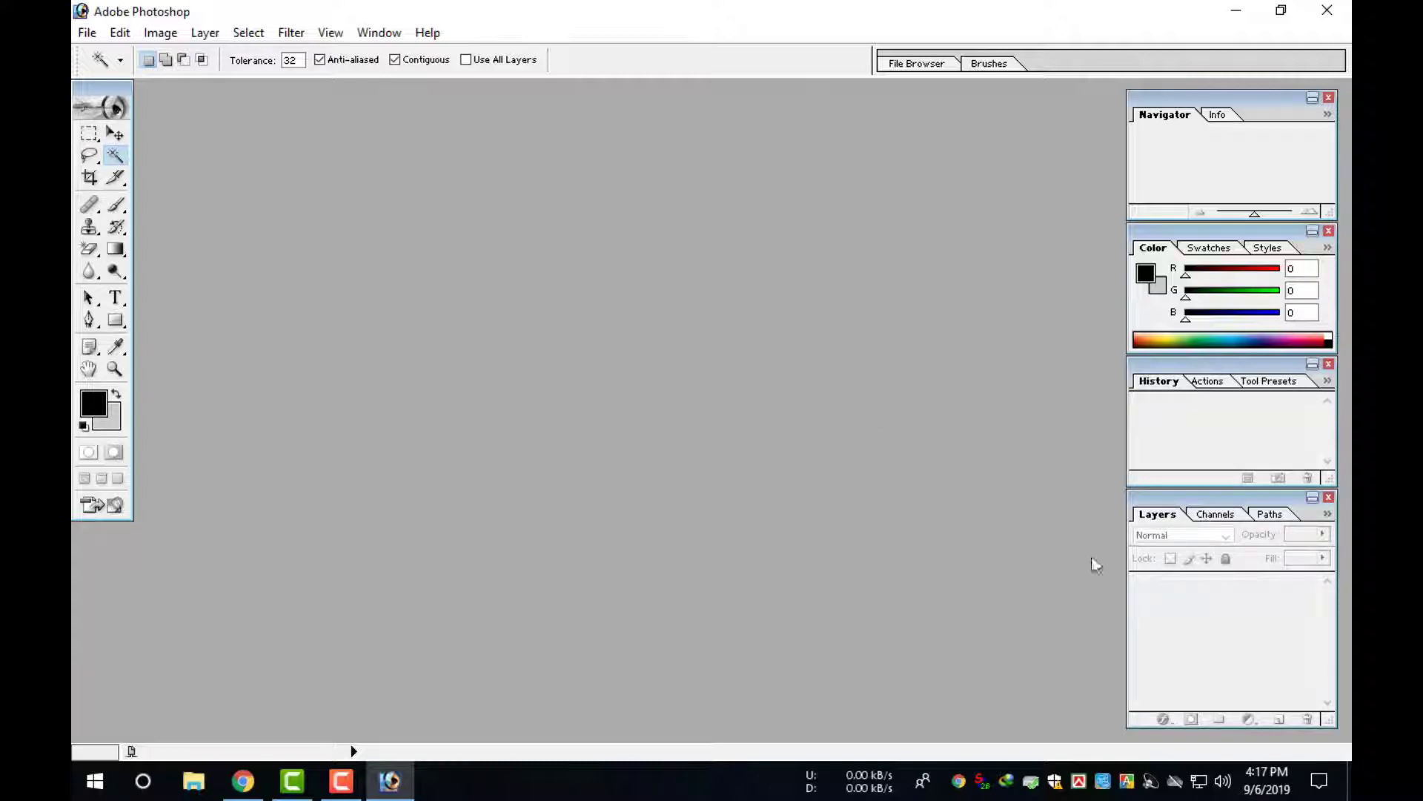
Return to the desktop and open the image adobe-photoshop-7-0.gif in Adobe Photoshop
{"action": "left_click", "coordinate": [1349, 782]}
{"action": "right_click", "coordinate": [467, 2]}
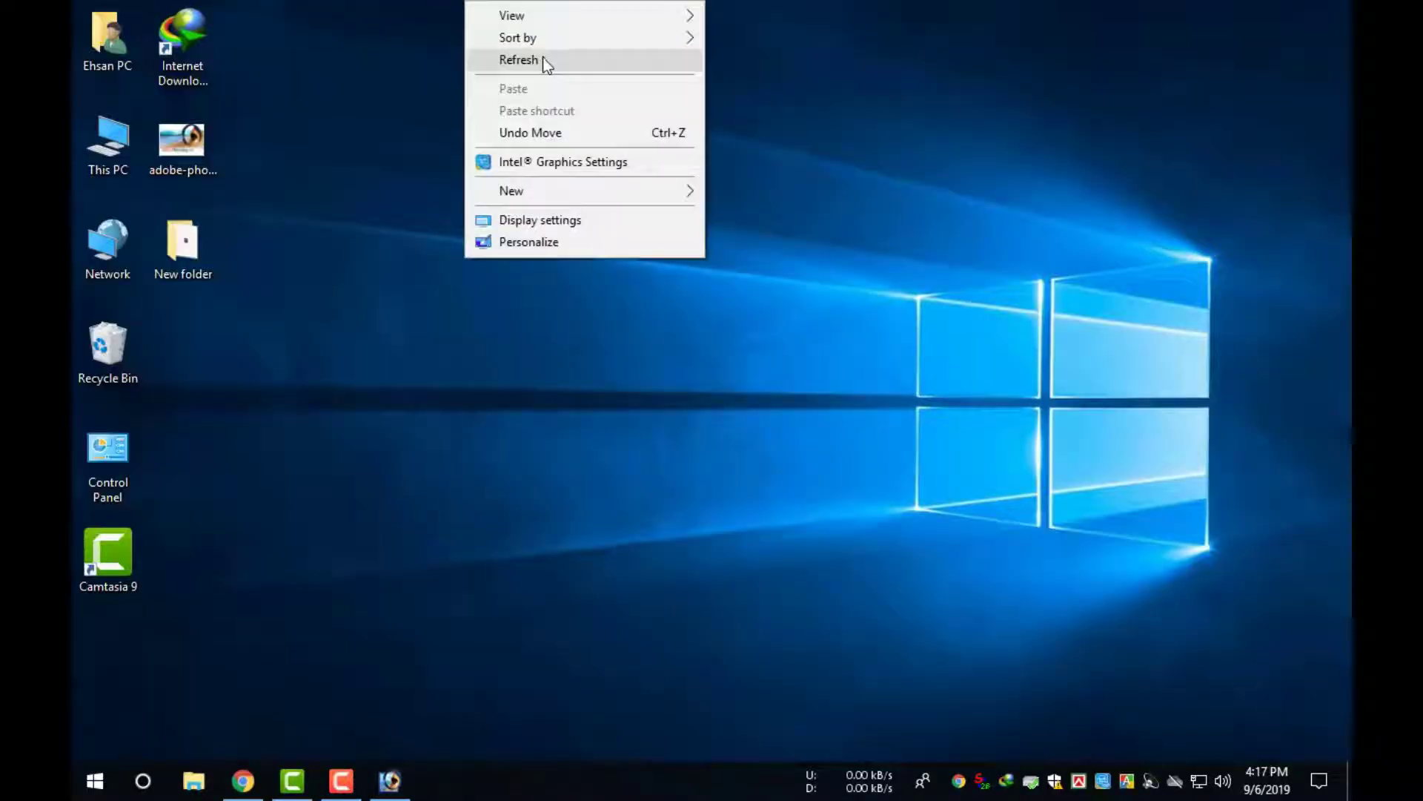
{"action": "left_click", "coordinate": [541, 57]}
{"action": "left_click_drag", "start_coordinate": [211, 167], "coordinate": [406, 313]}
{"action": "left_click", "coordinate": [562, 104]}
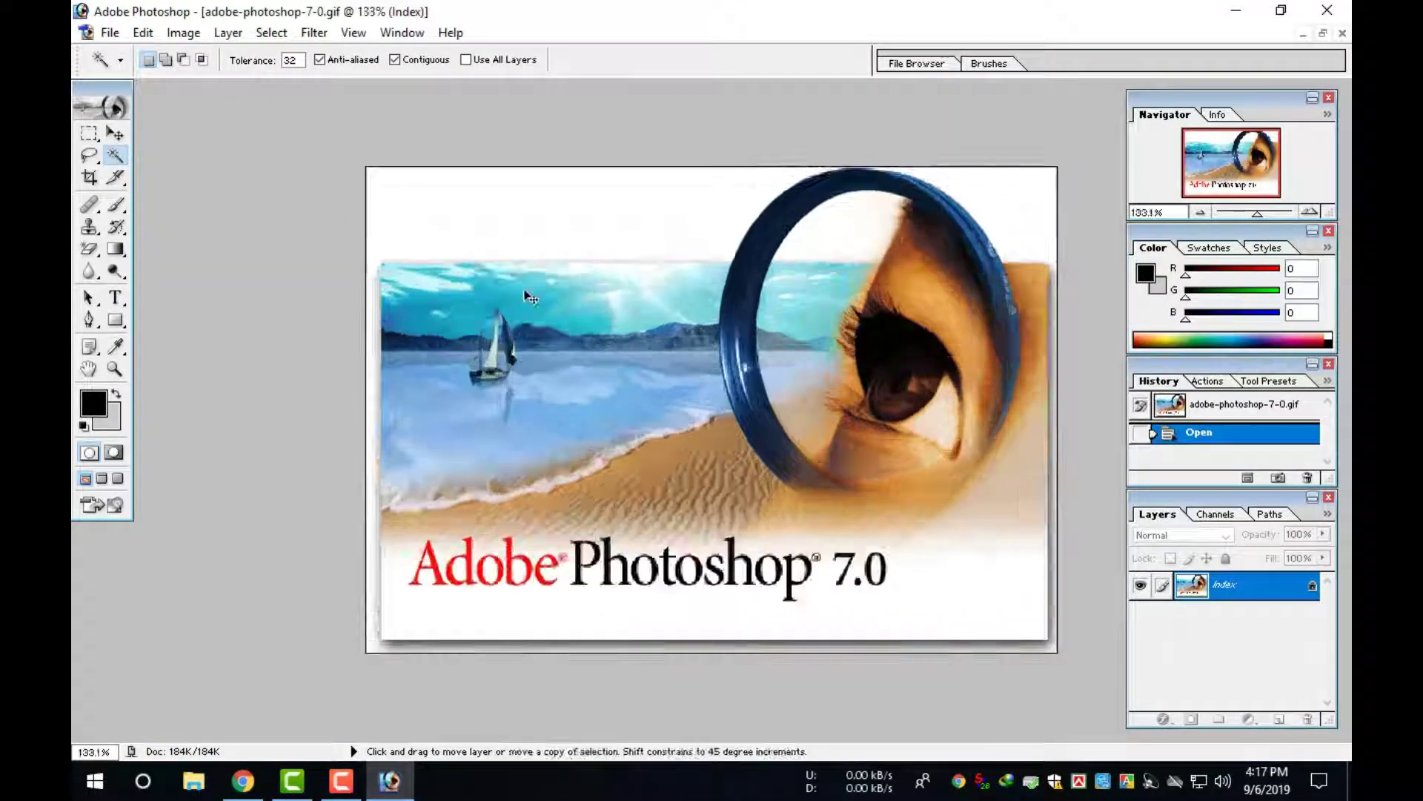
Paint a black zigzag stroke over the sky above the sailboat with the Brush tool and close Photoshop, saving the image
{"action": "left_click", "coordinate": [116, 204]}
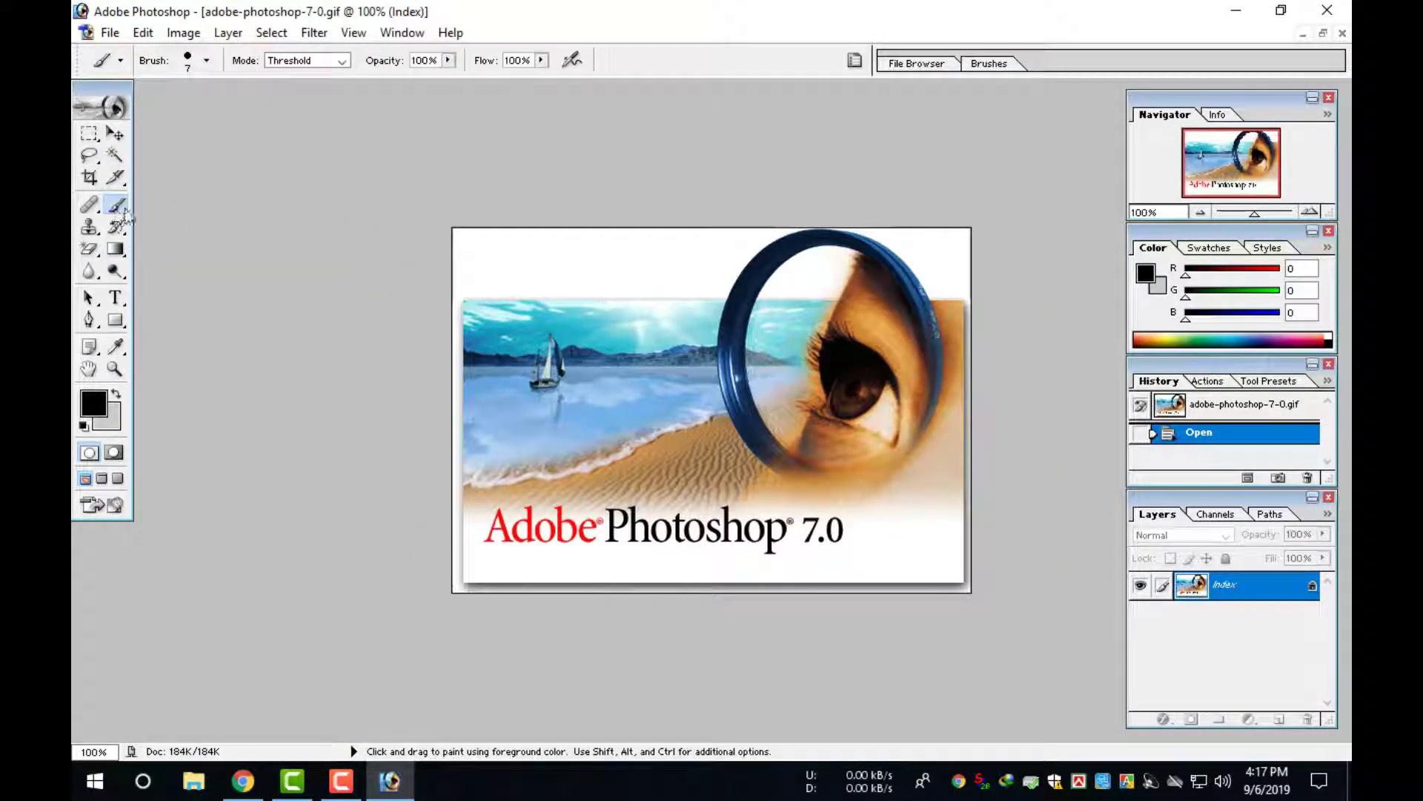
{"action": "left_click_drag", "start_coordinate": [465, 312], "coordinate": [645, 341]}
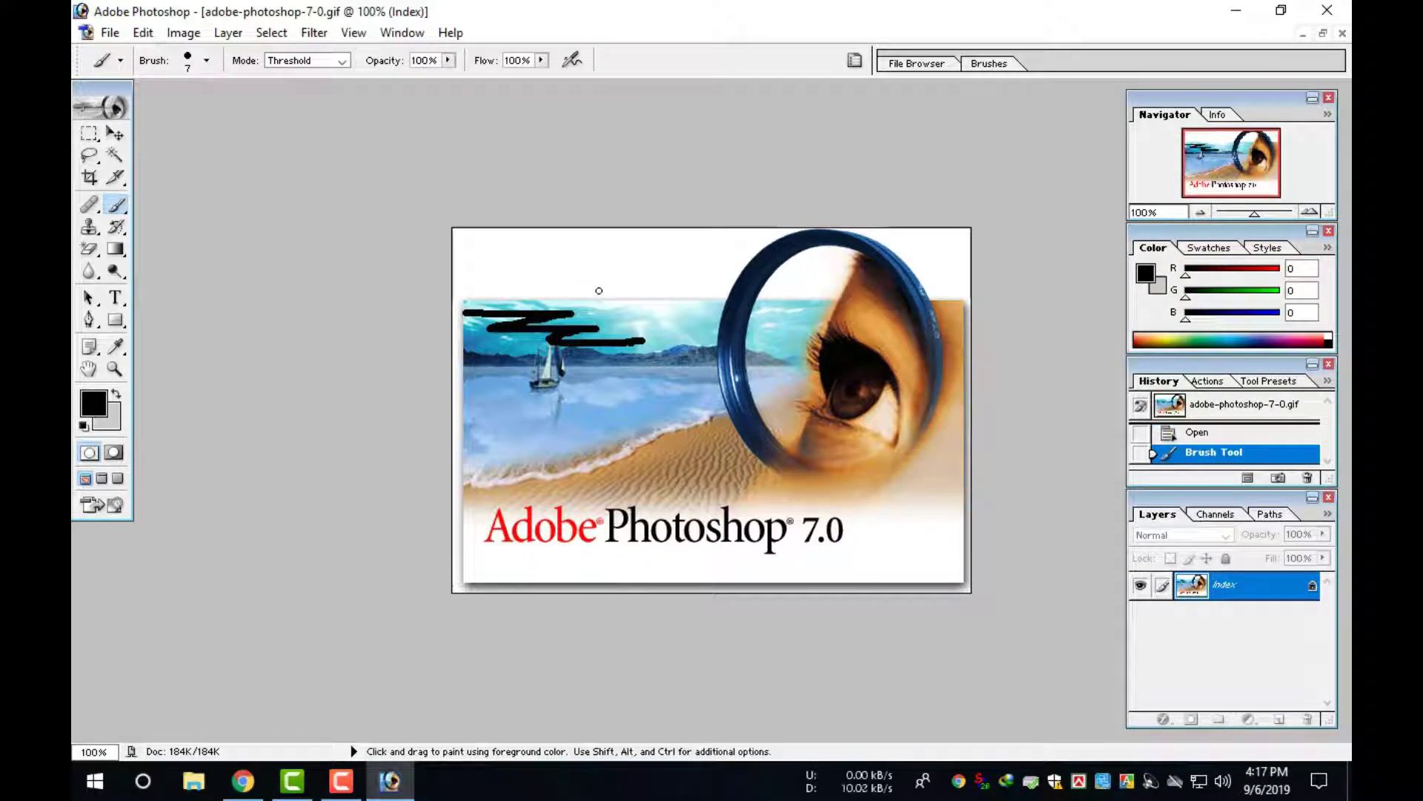
{"action": "left_click", "coordinate": [1327, 9]}
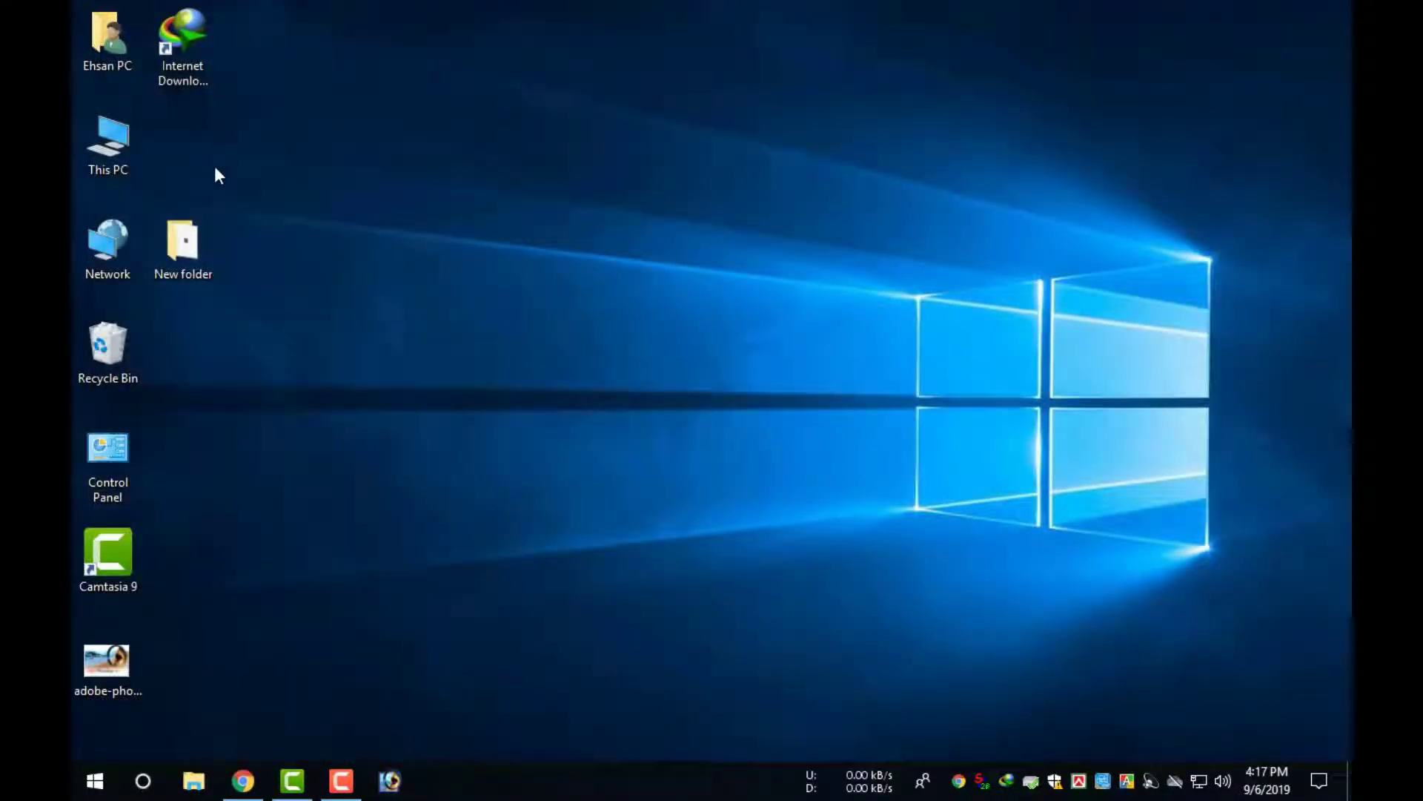
View the edited adobe-photoshop-7-0 image from the desktop in the photo viewer and close the viewer
{"action": "double_click", "coordinate": [106, 660]}
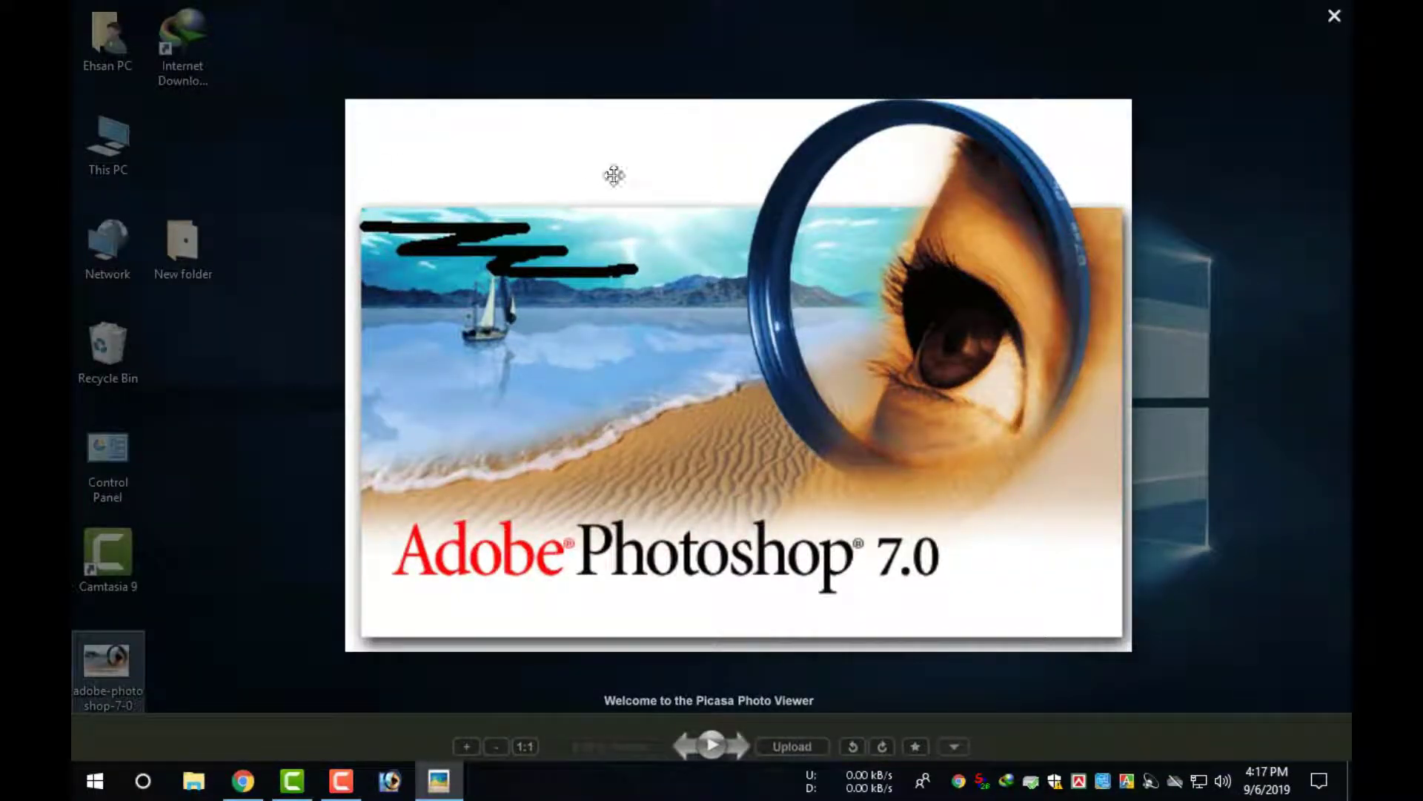
{"action": "left_click", "coordinate": [621, 16]}
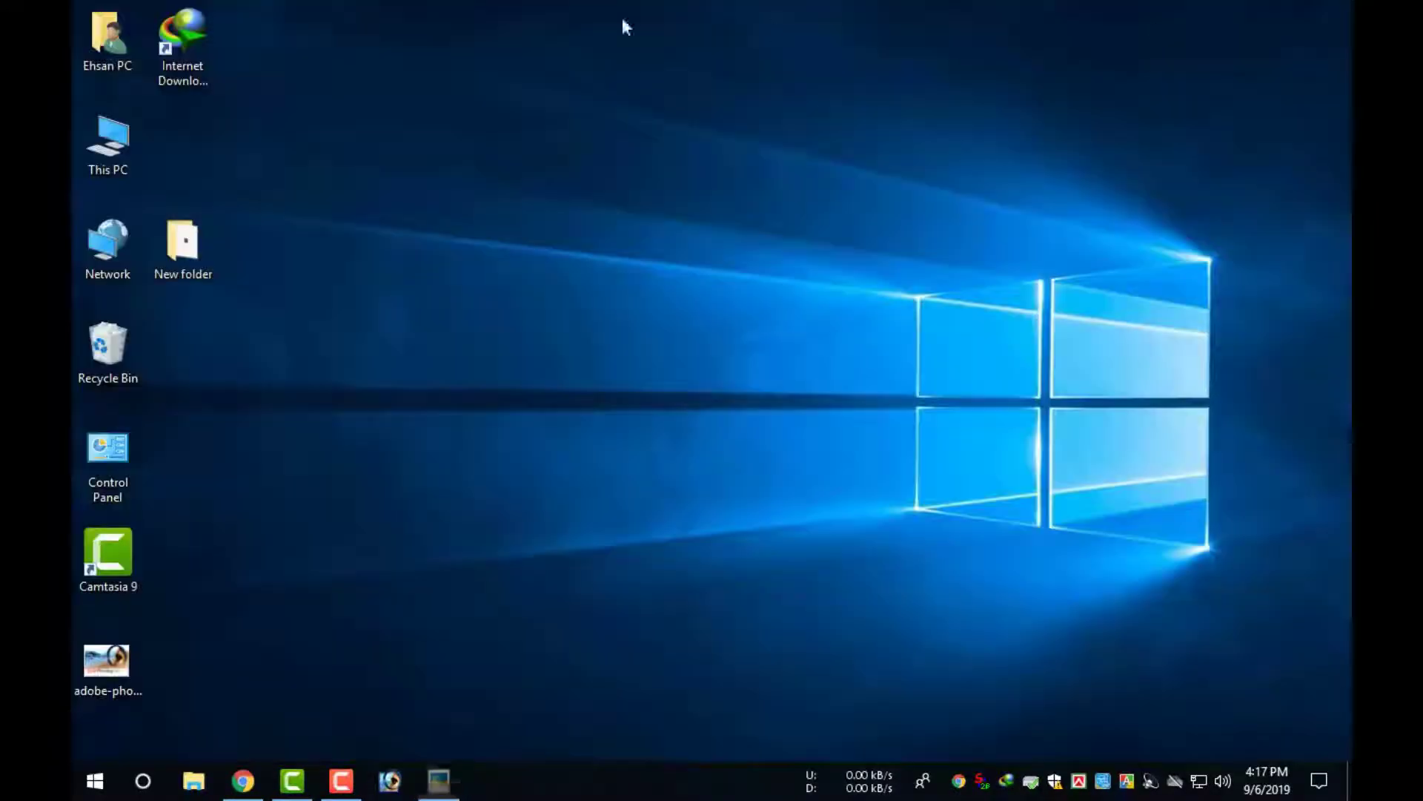
{"action": "right_click", "coordinate": [437, 3]}
{"action": "right_click", "coordinate": [488, 66]}
{"action": "left_click", "coordinate": [574, 132]}
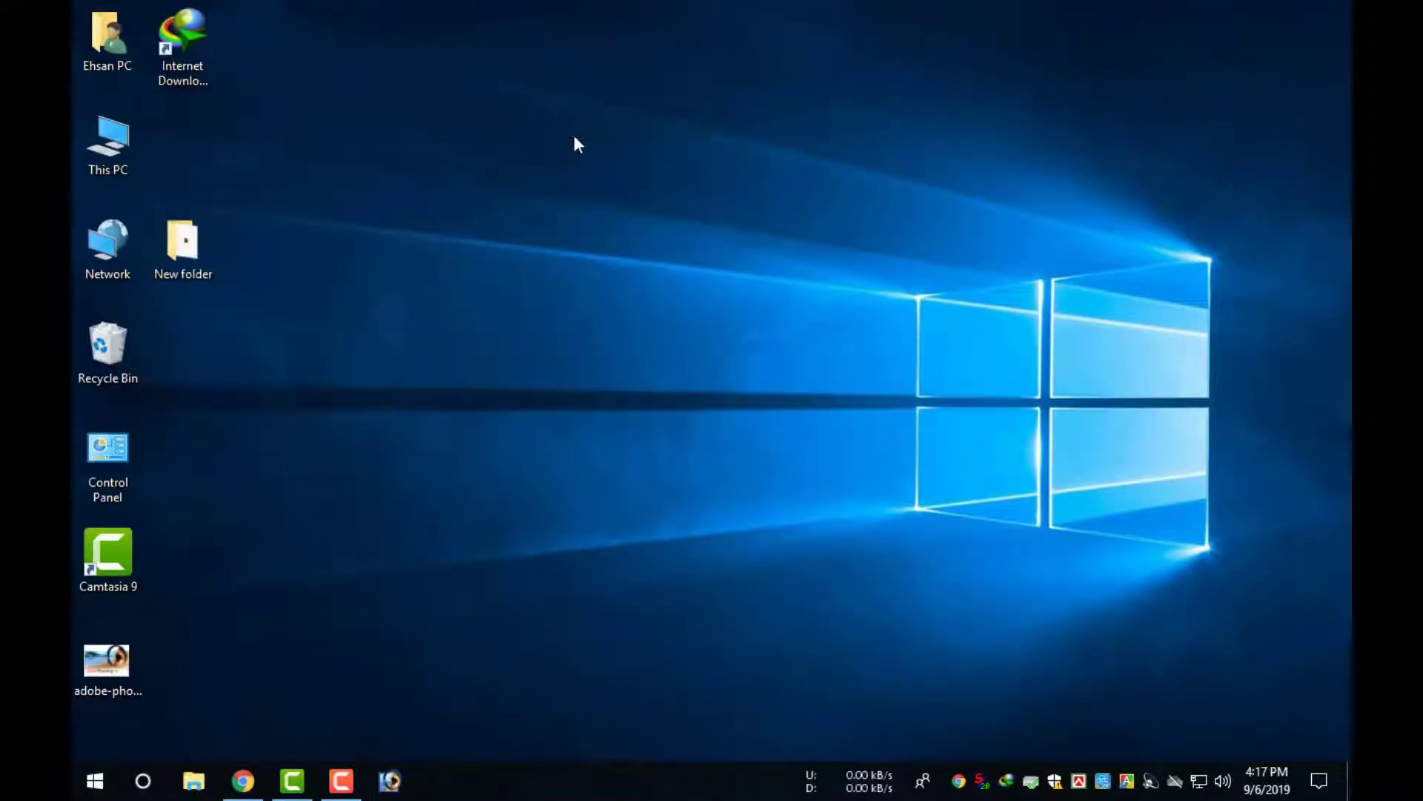